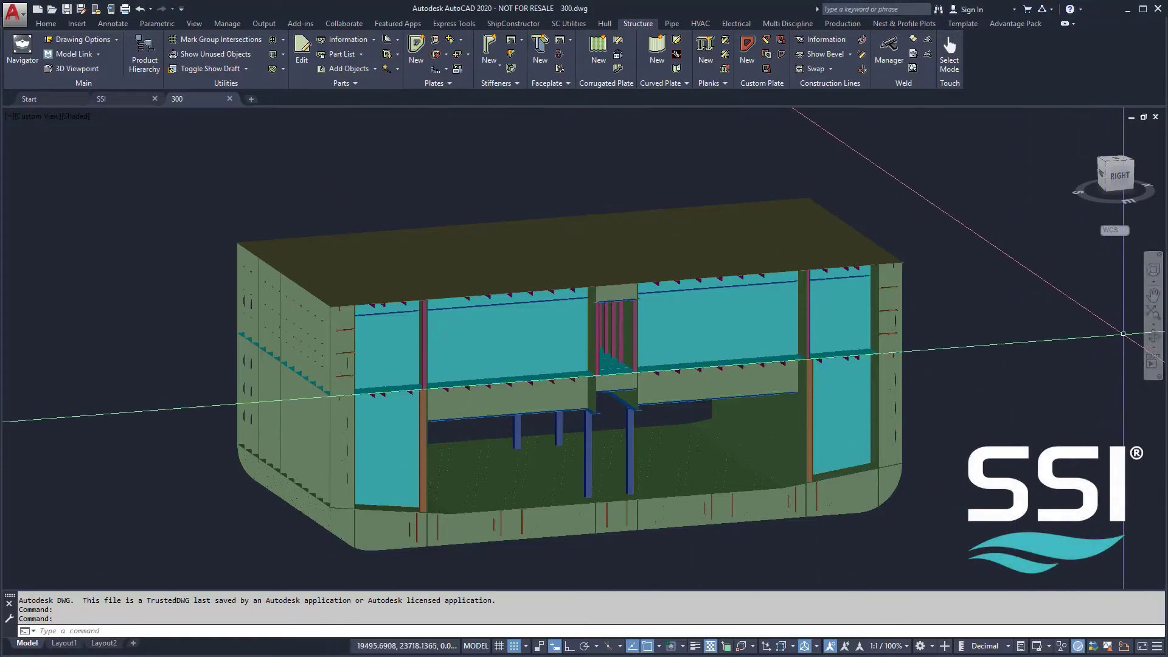
# Examine the unit's decks, bulkheads, stiffeners and pillars from both sides of the 3D hull model
pyautogui.click(1153, 335)
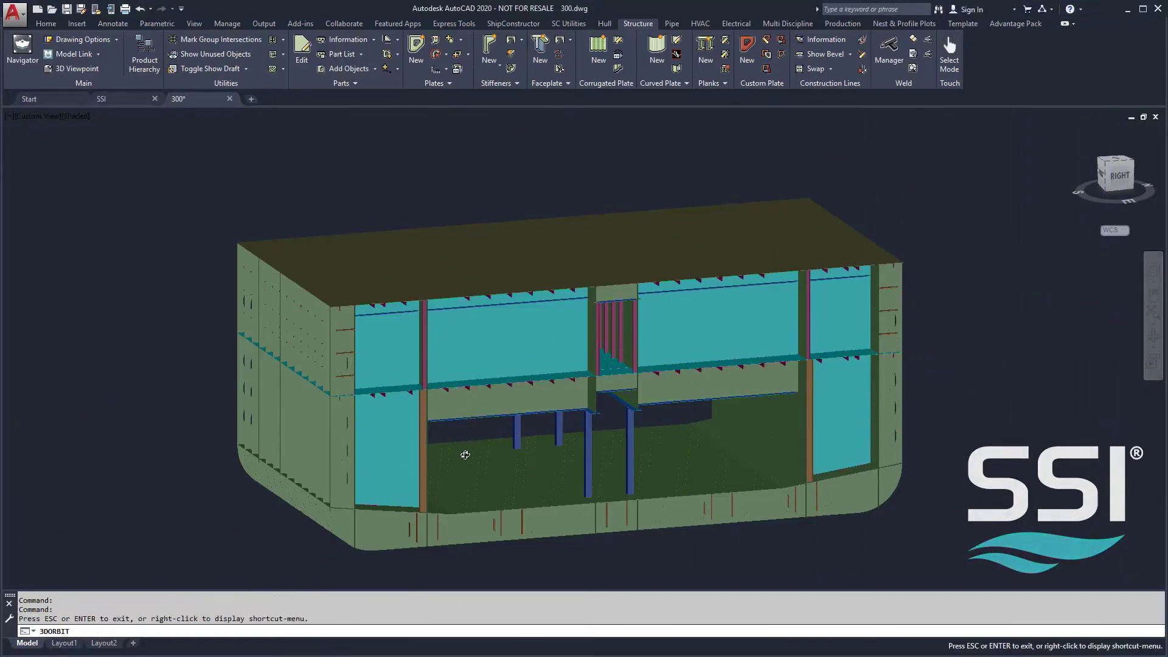
pyautogui.moveTo(469, 454); pyautogui.dragTo(851, 439)
pyautogui.scroll(3, 588, 397)
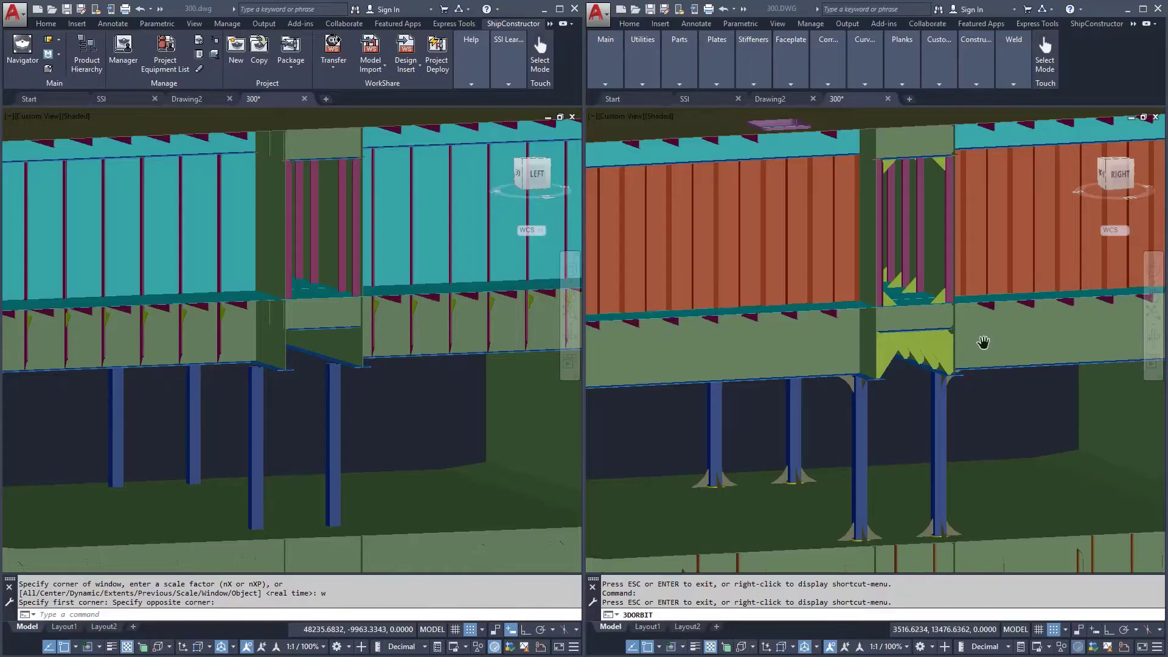
pyautogui.click(1032, 502)
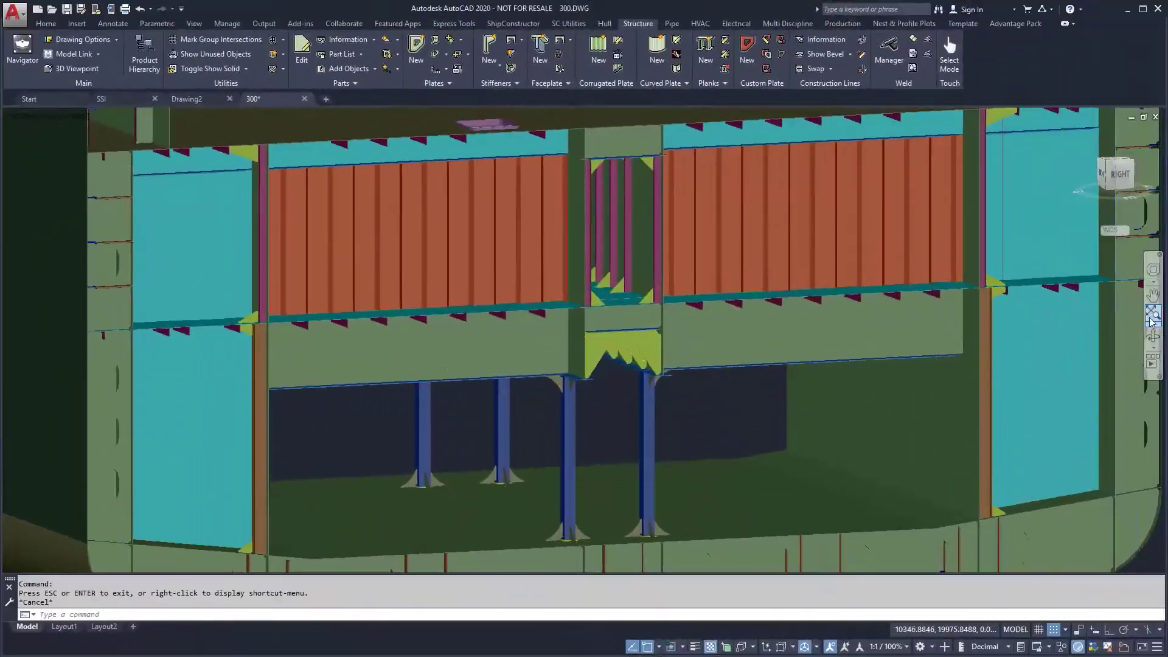
pyautogui.click(1153, 336)
pyautogui.scroll(-4, 737, 422)
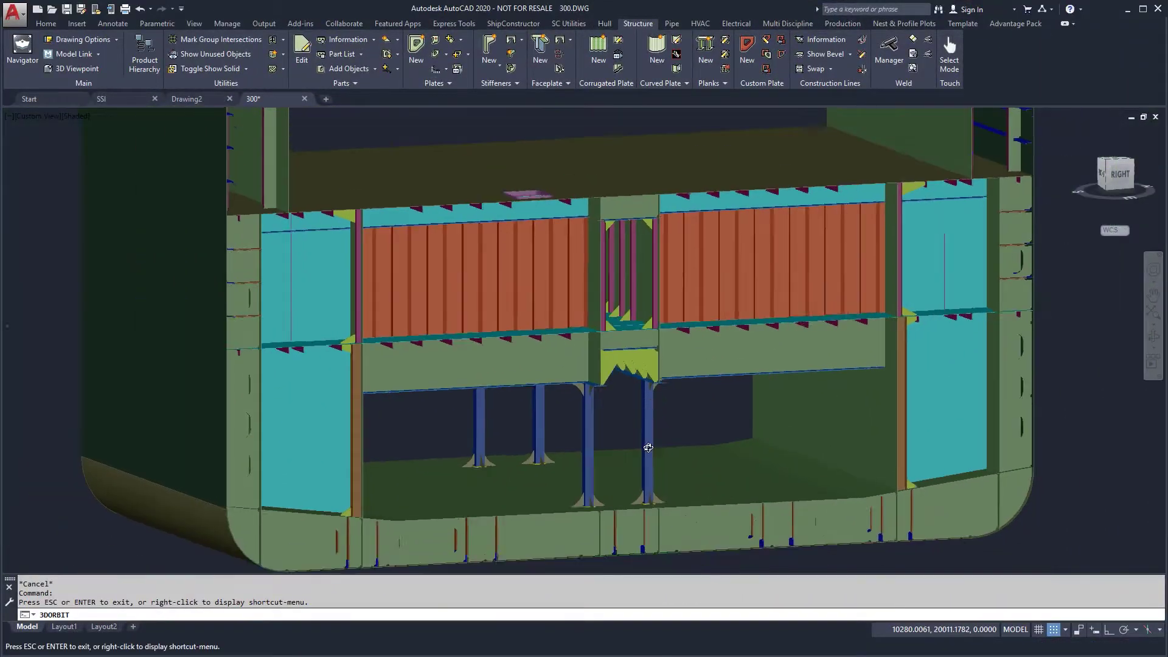
pyautogui.moveTo(737, 423); pyautogui.dragTo(542, 385)
pyautogui.rightClick(542, 385)
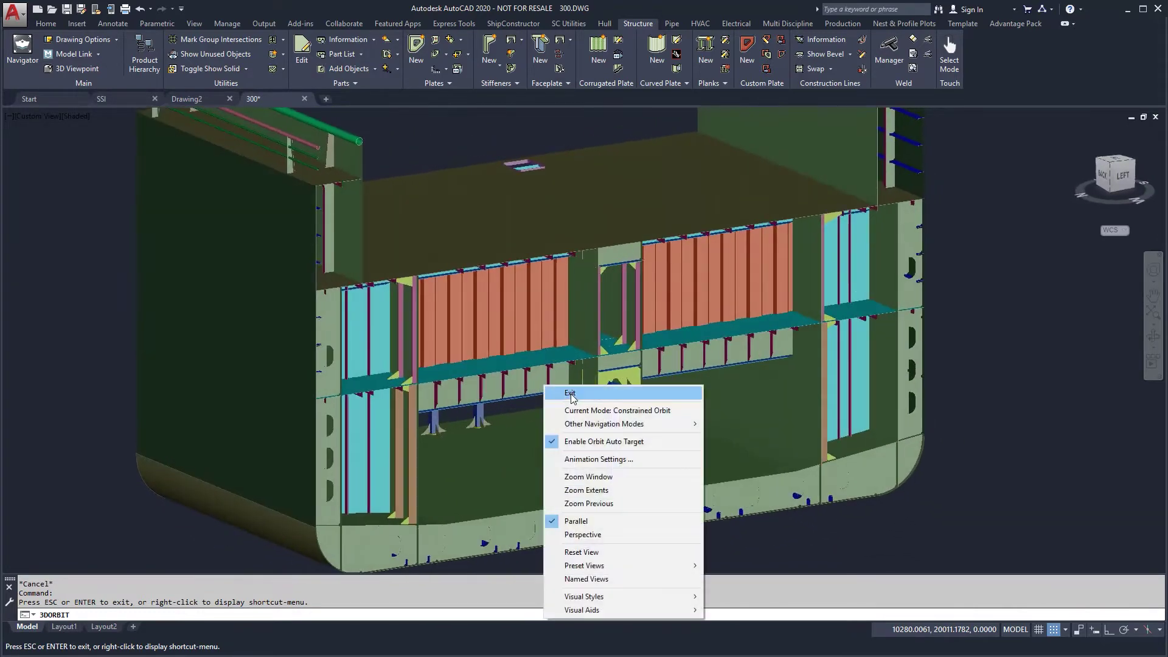
pyautogui.click(561, 390)
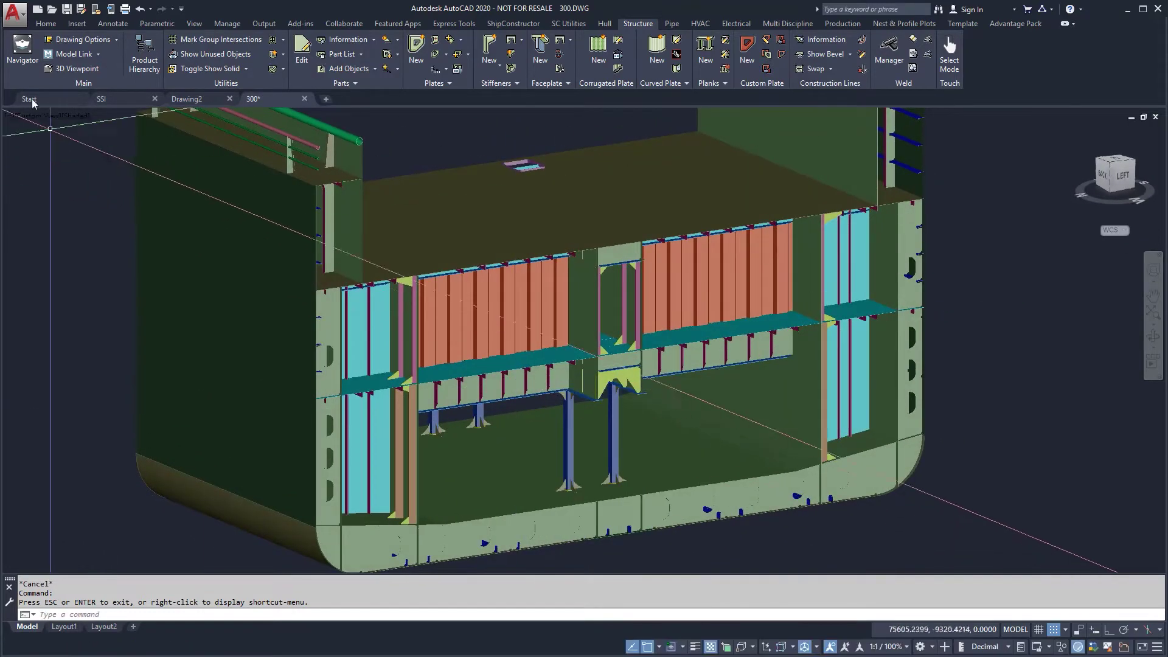
# Open the structure deck drawing 300DK8000 of unit 300 from the project navigator
pyautogui.click(21, 47)
pyautogui.click(455, 458)
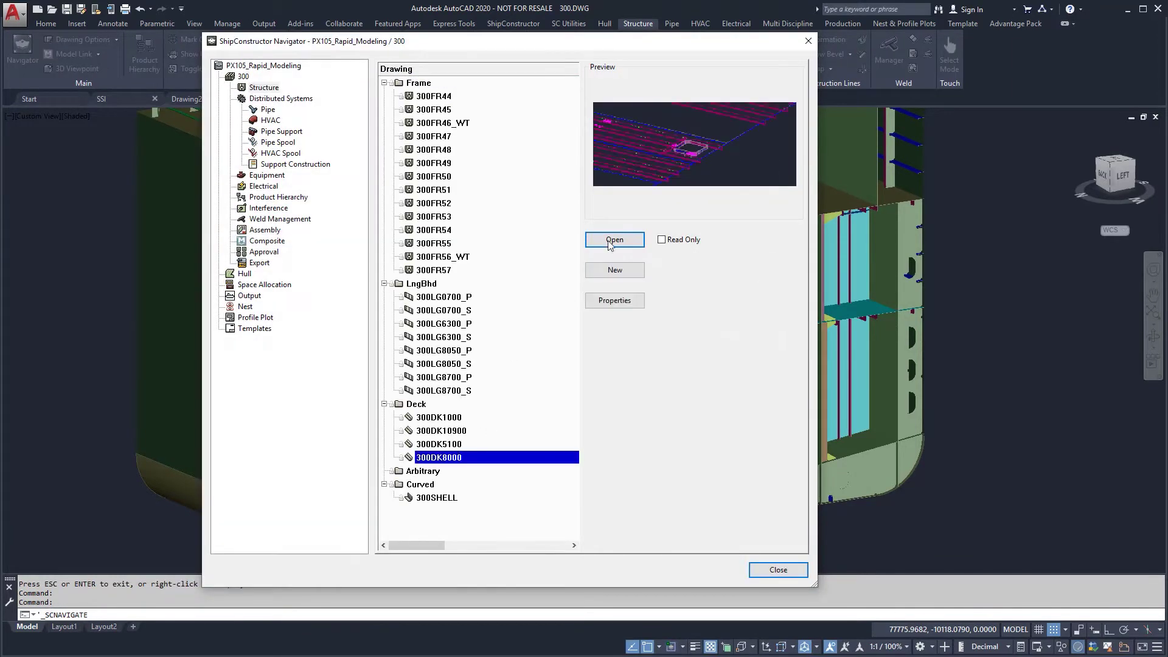
pyautogui.click(613, 240)
pyautogui.click(536, 360)
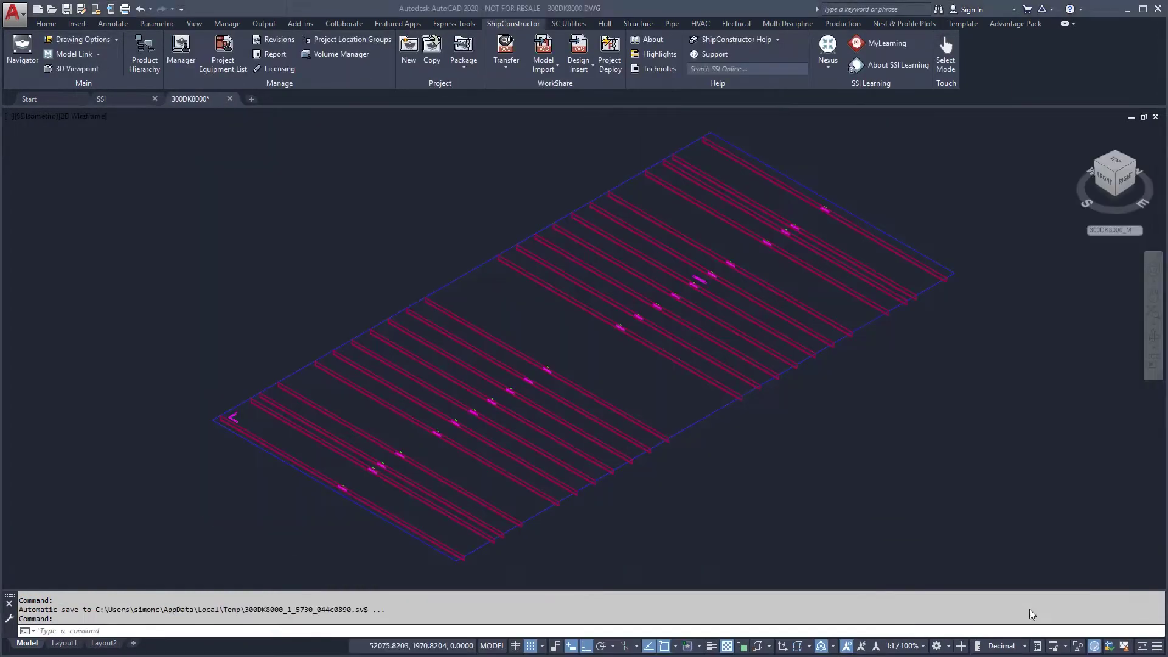
# Make Detail Model 300 the active task in the project's task list
pyautogui.click(1006, 23)
pyautogui.click(917, 61)
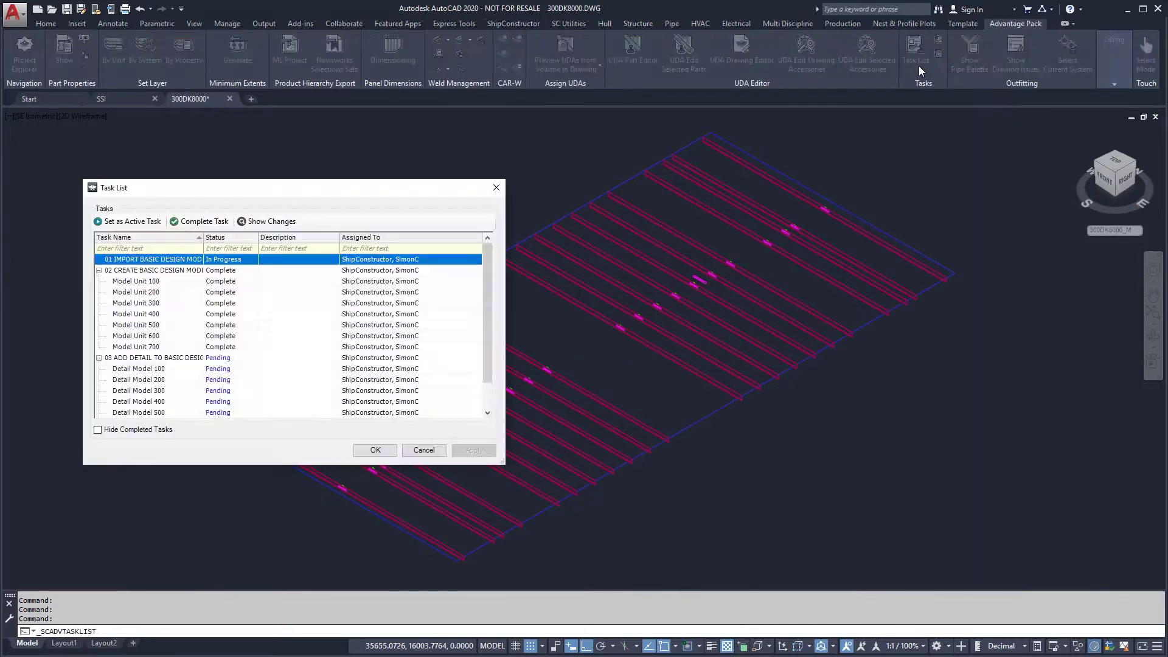
pyautogui.click(157, 391)
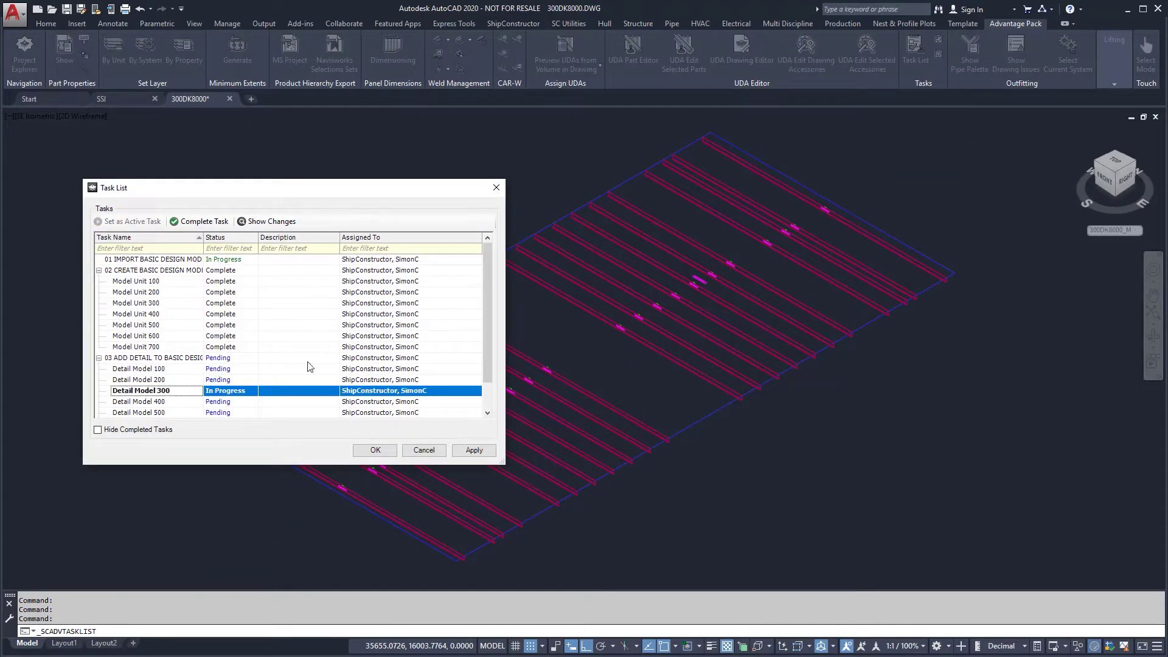
pyautogui.click(374, 450)
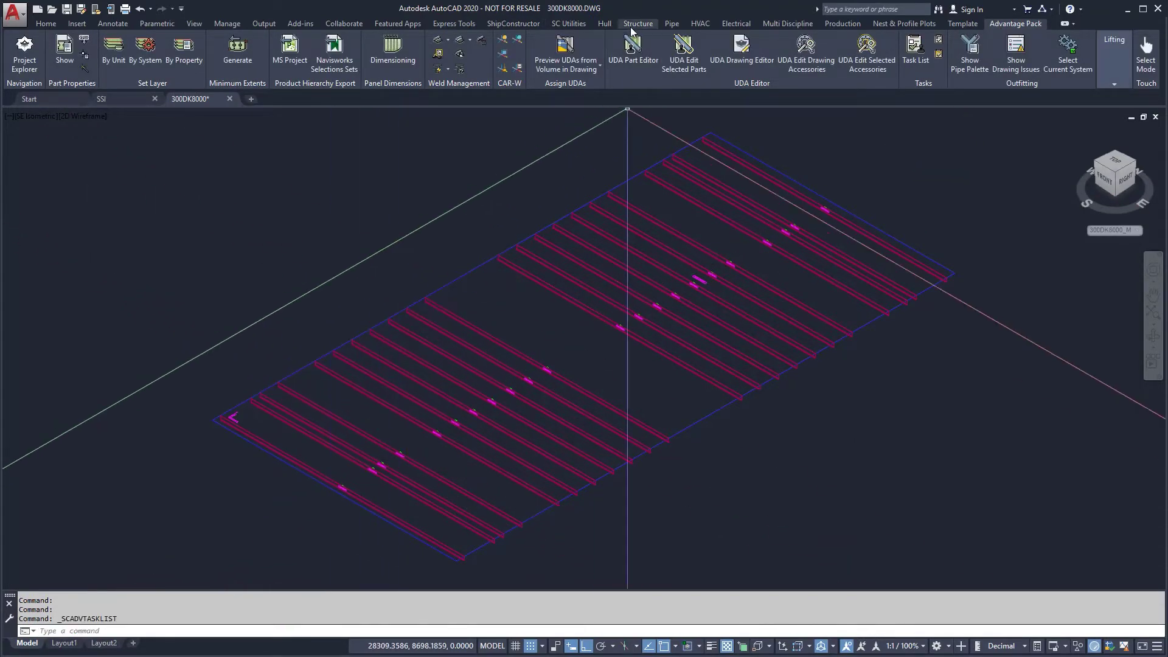
# Show the deck in plan from the top and draw a line along its centreline between the plate's two end edges
pyautogui.click(513, 24)
pyautogui.click(85, 70)
pyautogui.click(693, 476)
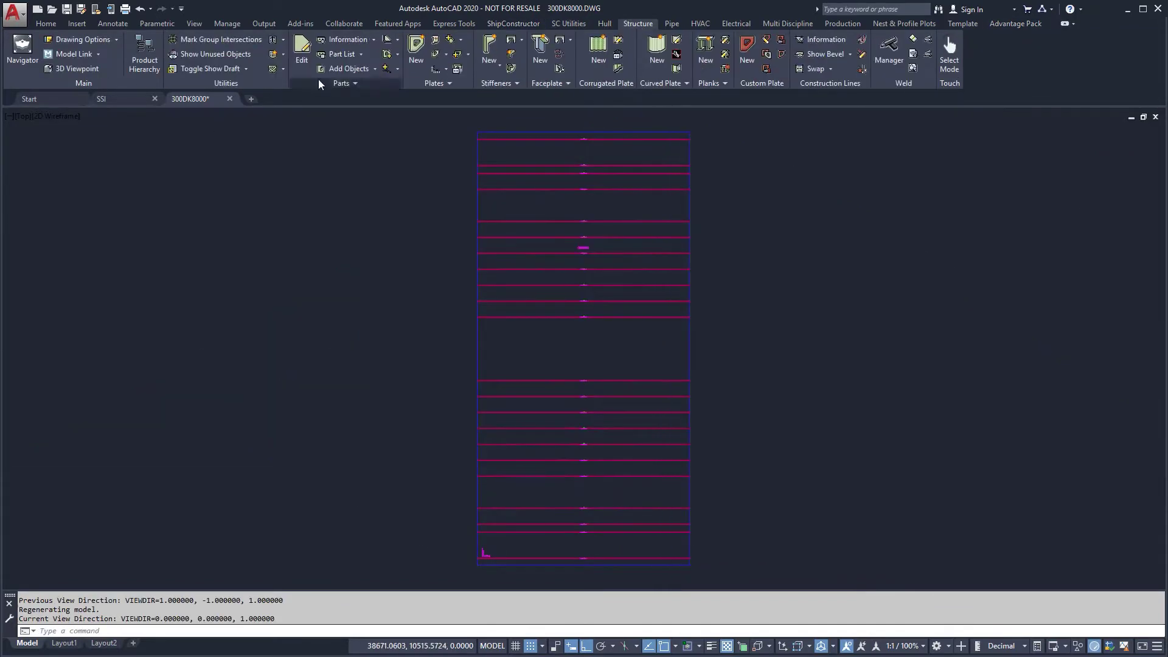
pyautogui.write('l')
pyautogui.click(477, 349)
pyautogui.click(690, 349)
pyautogui.press('space')
pyautogui.click(682, 348)
# Copy the centreline to starboard as four seam lines, using offsets including 4400 and 6300, and delete the original line
pyautogui.write('co')
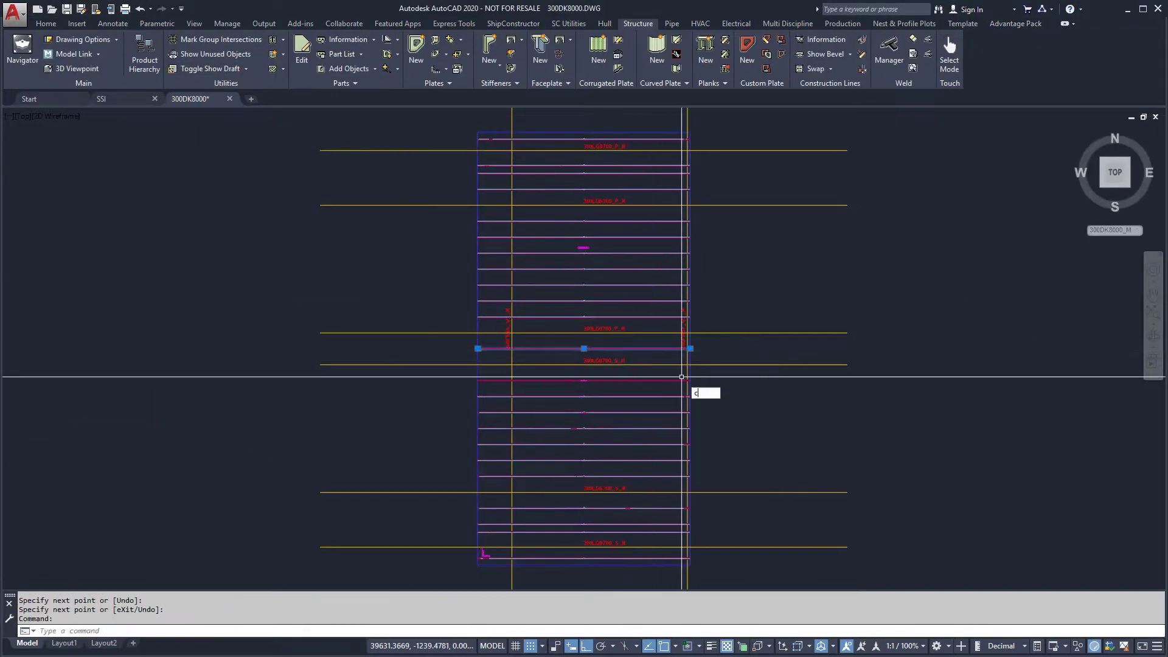
pyautogui.click(807, 399)
pyautogui.press('Return')
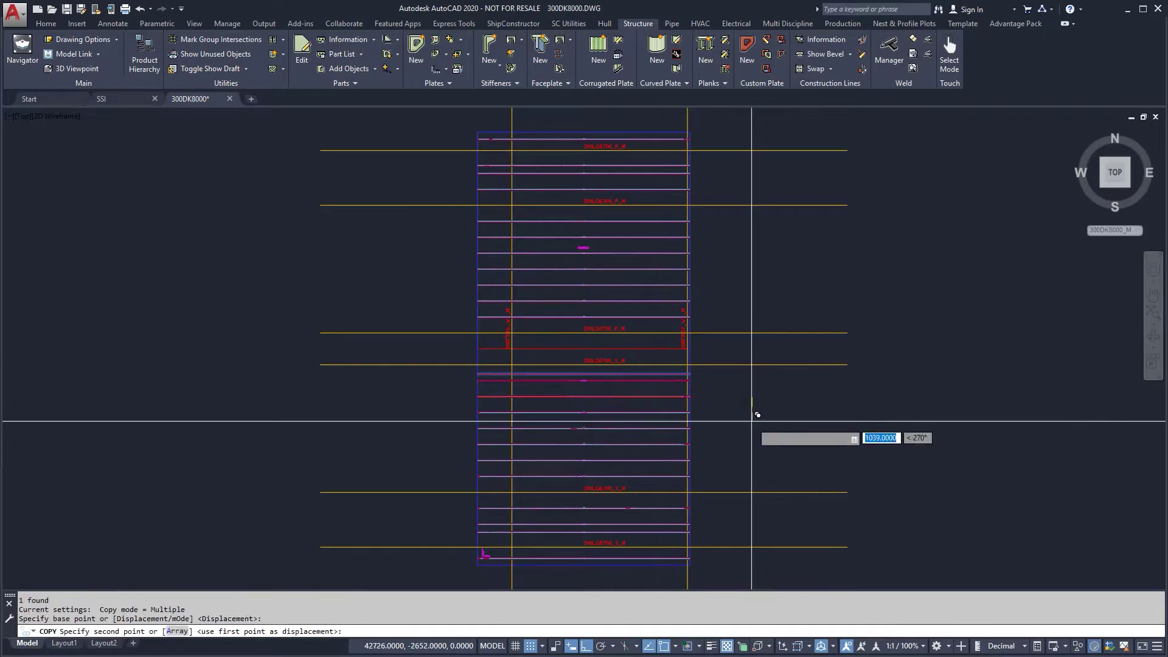
pyautogui.write('4400')
pyautogui.press('Return')
pyautogui.press('Return')
pyautogui.click(663, 349)
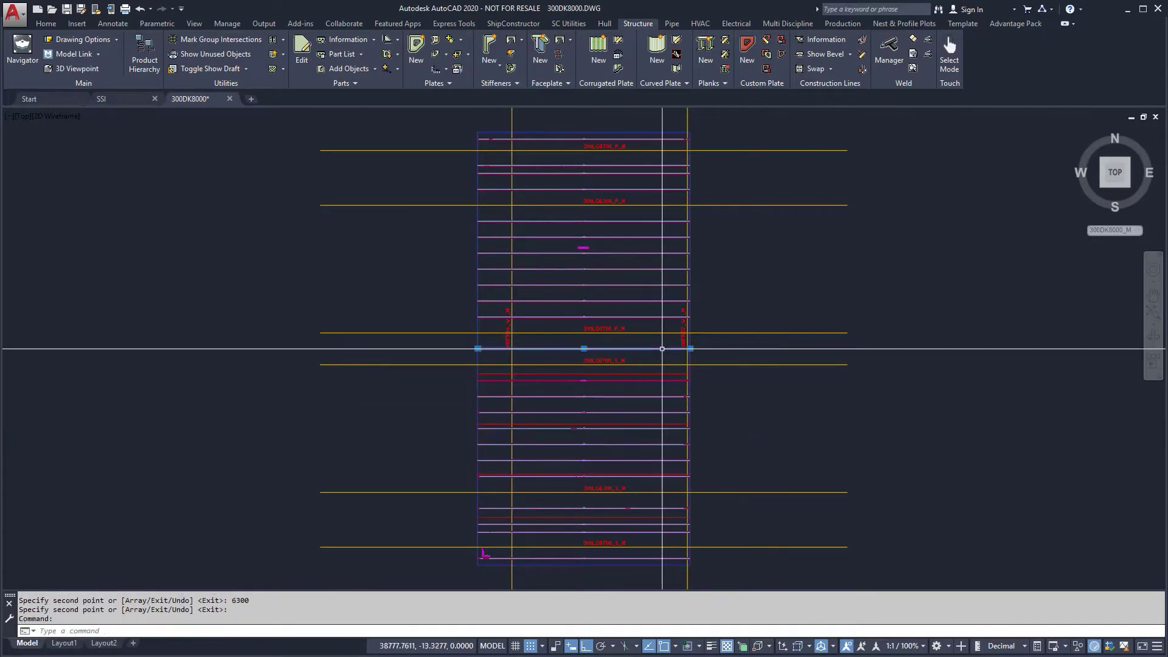
pyautogui.press('Delete')
# Mirror the four starboard seam lines about the deck centreline to the port side, keeping the originals
pyautogui.click(665, 374)
pyautogui.click(666, 424)
pyautogui.click(665, 474)
pyautogui.click(663, 517)
pyautogui.write('mirror')
pyautogui.press('Return')
pyautogui.click(689, 348)
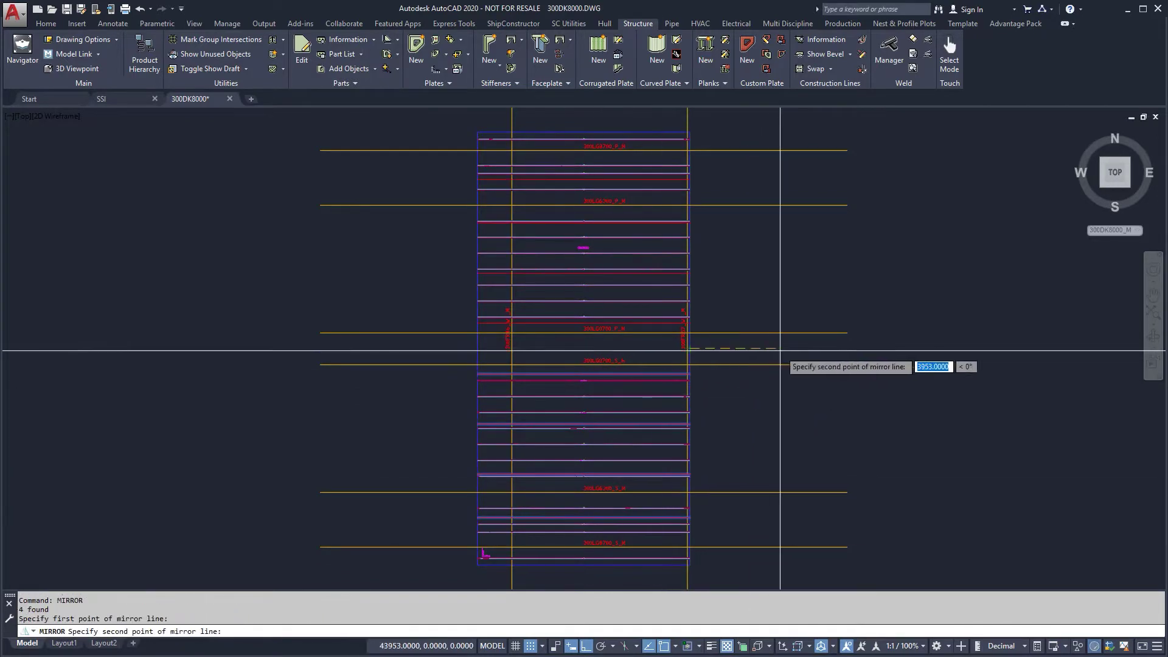
pyautogui.click(780, 349)
pyautogui.press('Return')
# Split the deck plate along the eight seam lines, picking an interior point in each resulting strip
pyautogui.click(437, 82)
pyautogui.click(440, 100)
pyautogui.click(478, 194)
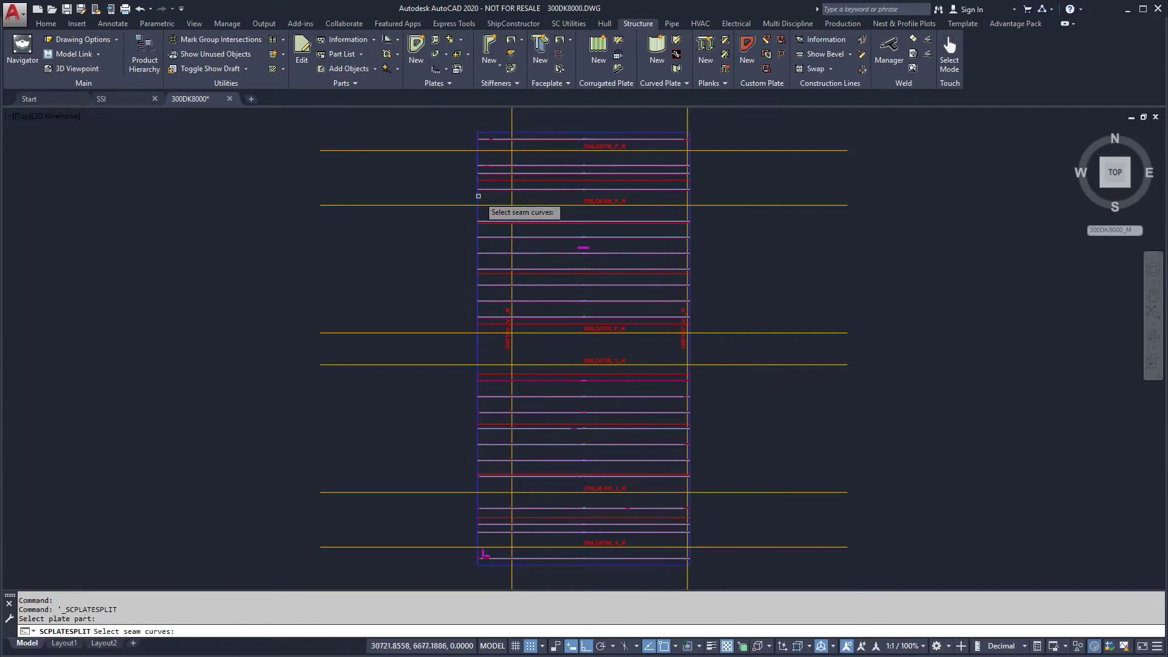
pyautogui.click(540, 181)
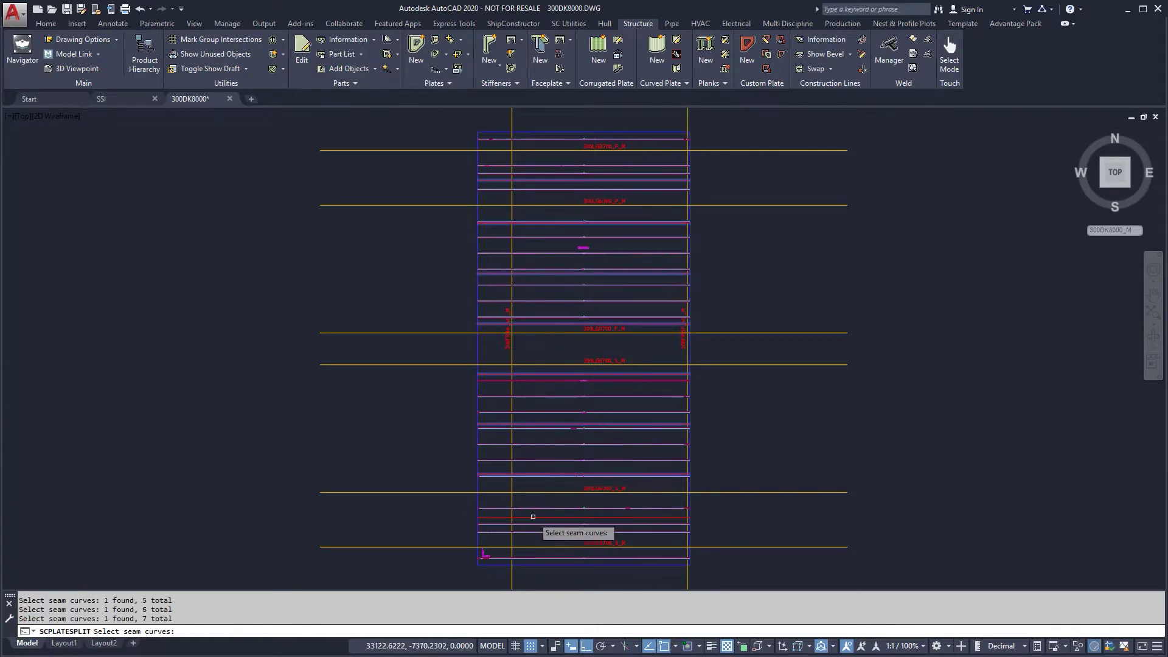
pyautogui.press('Return')
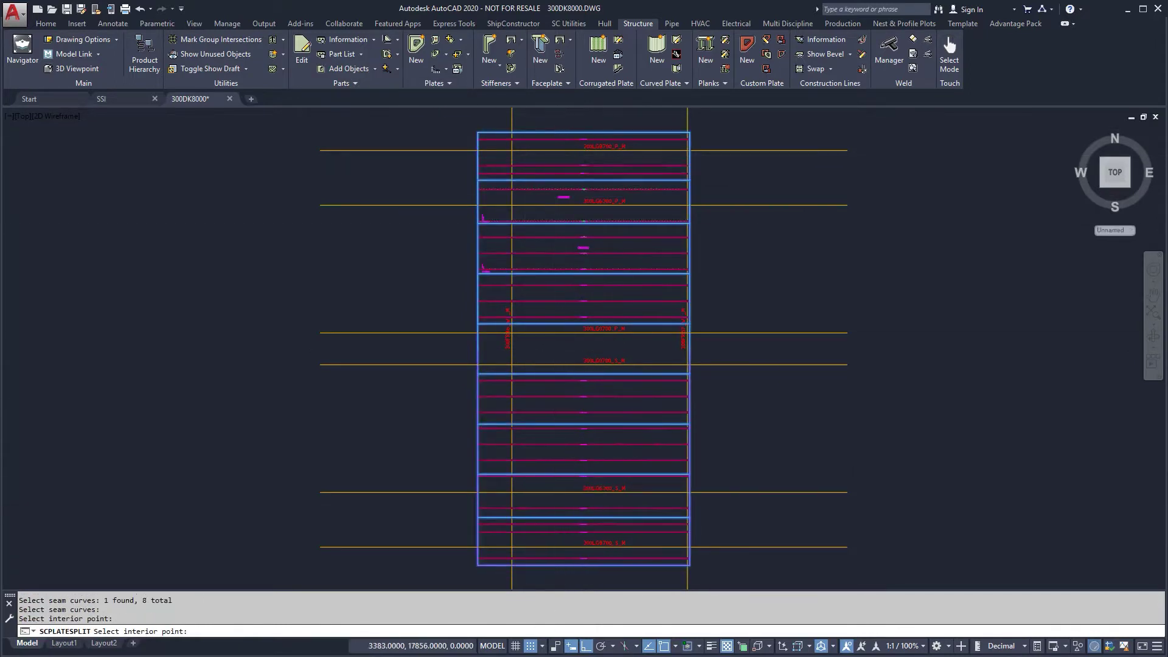
pyautogui.click(552, 244)
pyautogui.click(547, 346)
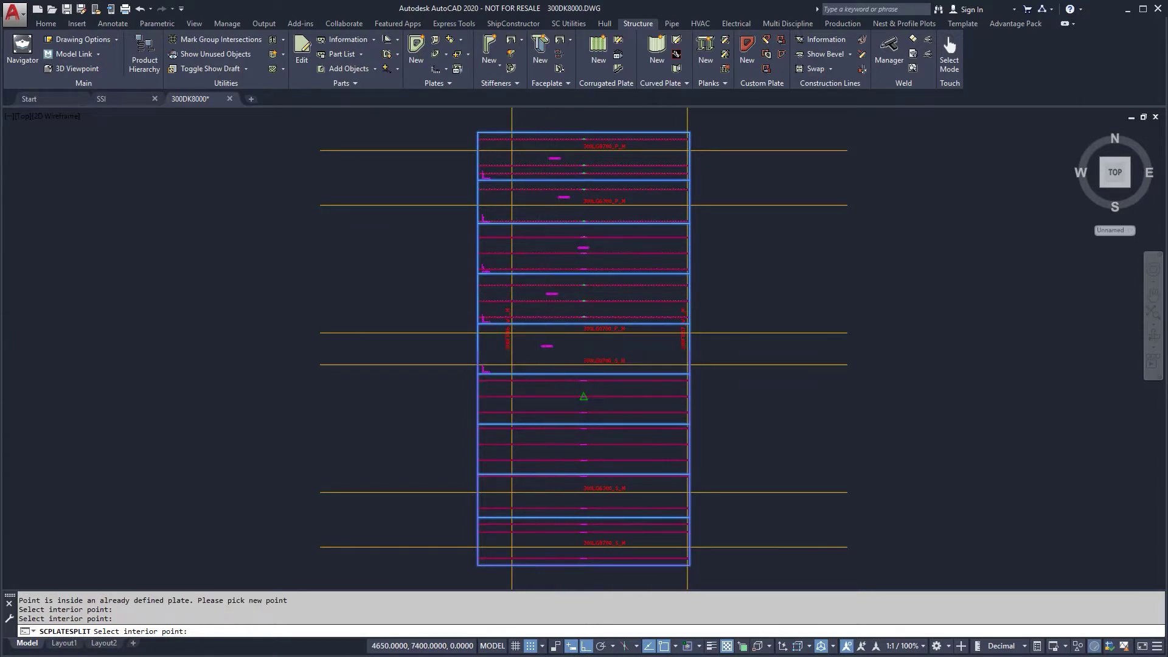
pyautogui.click(537, 396)
pyautogui.click(583, 532)
pyautogui.press('Return')
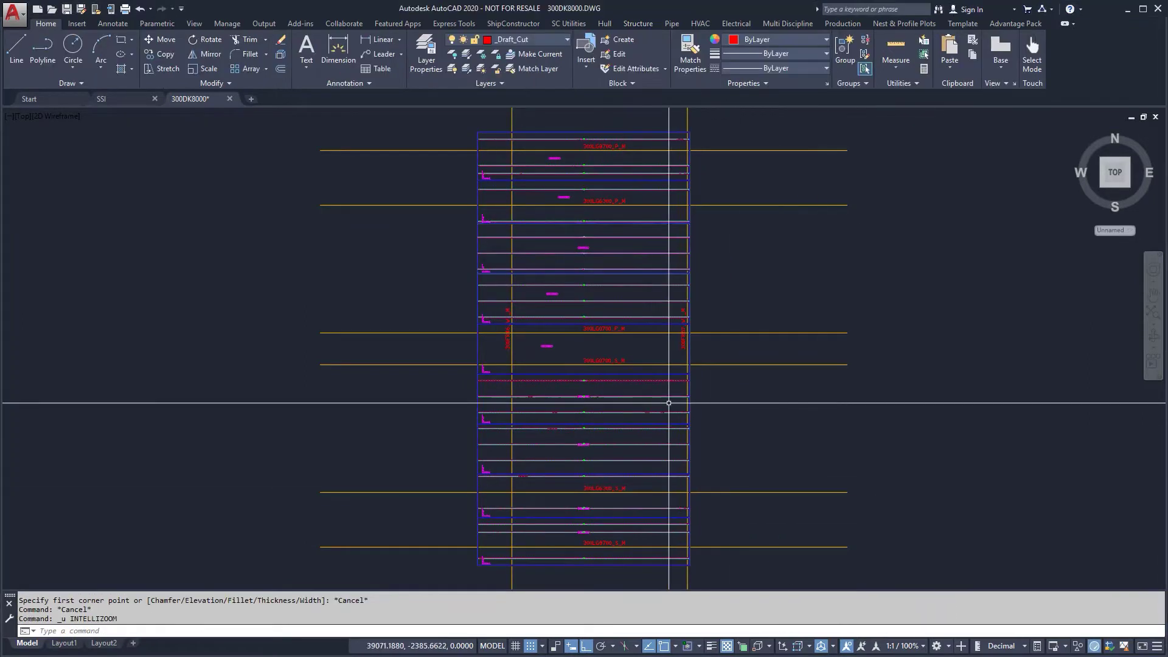
# Draw a 900 by 900 rectangle in the empty space beside the starboard deck plates
pyautogui.scroll(5, 668, 403)
pyautogui.write('REC')
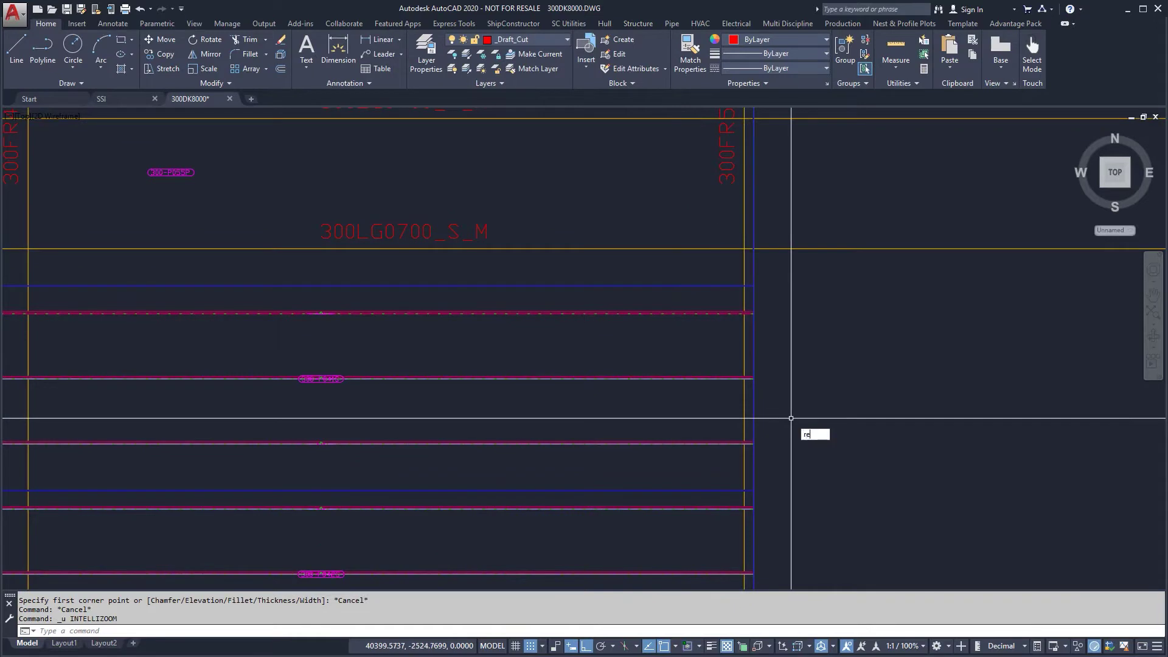
pyautogui.press('Return')
pyautogui.click(814, 339)
pyautogui.write('d')
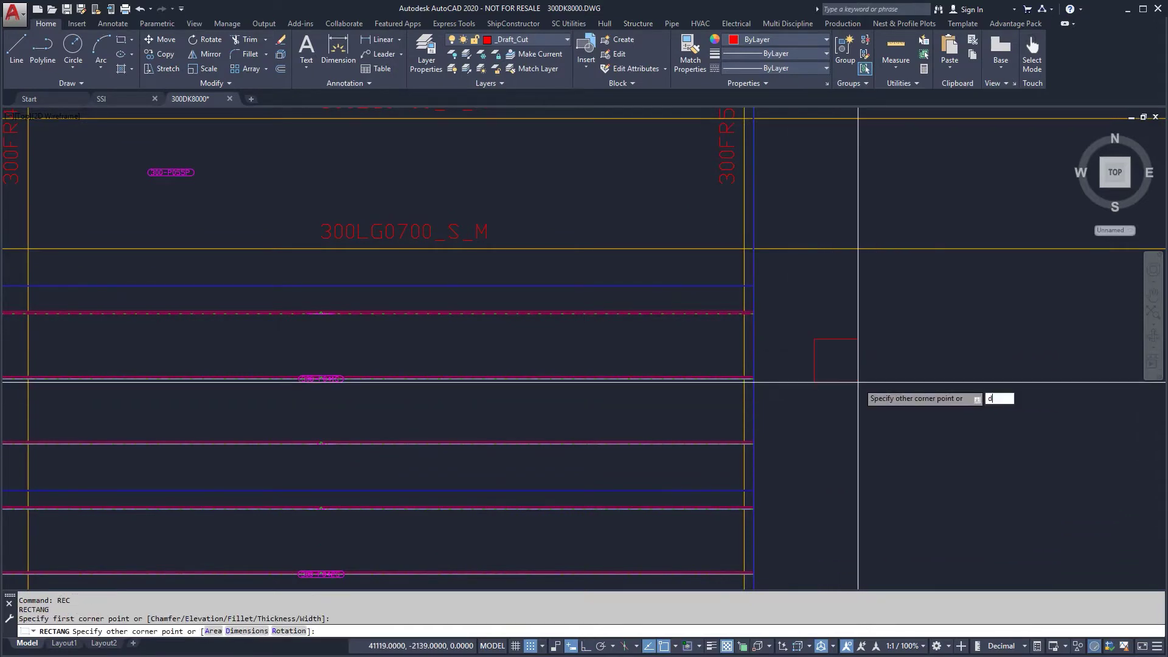
pyautogui.press('Return')
pyautogui.write('900')
pyautogui.press('Return')
pyautogui.write('900')
pyautogui.press('Return')
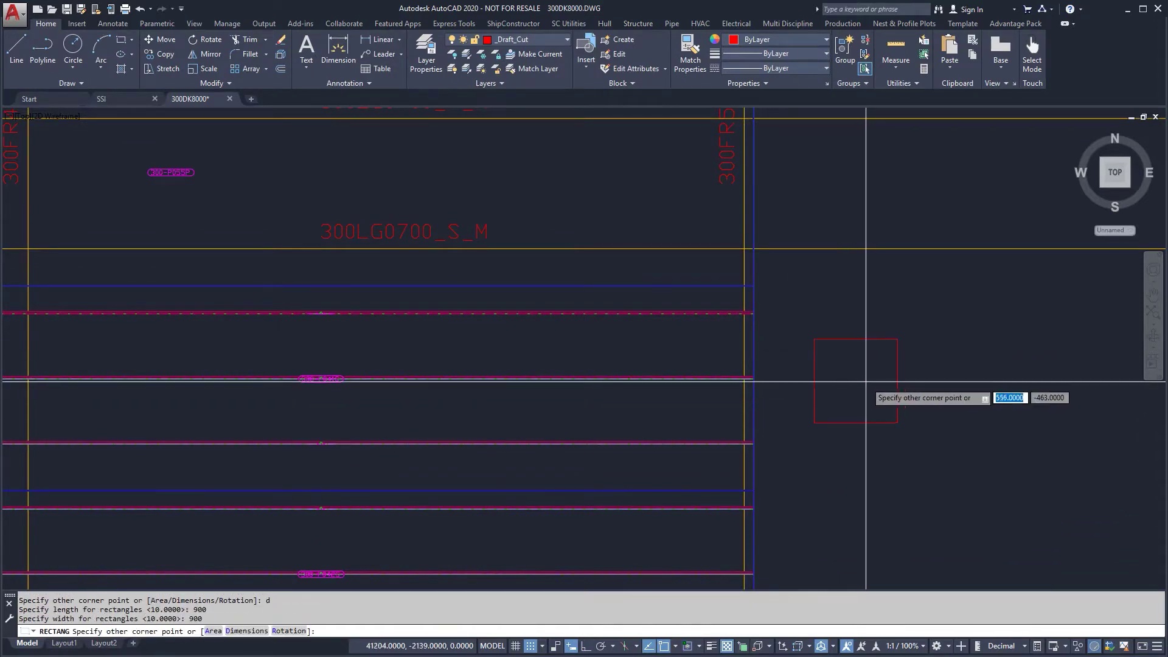
pyautogui.click(865, 382)
# Fillet the two upper corners of the 900 square with a radius of 100
pyautogui.write('f')
pyautogui.press('Return')
pyautogui.write('r')
pyautogui.press('Return')
pyautogui.write('100')
pyautogui.press('Return')
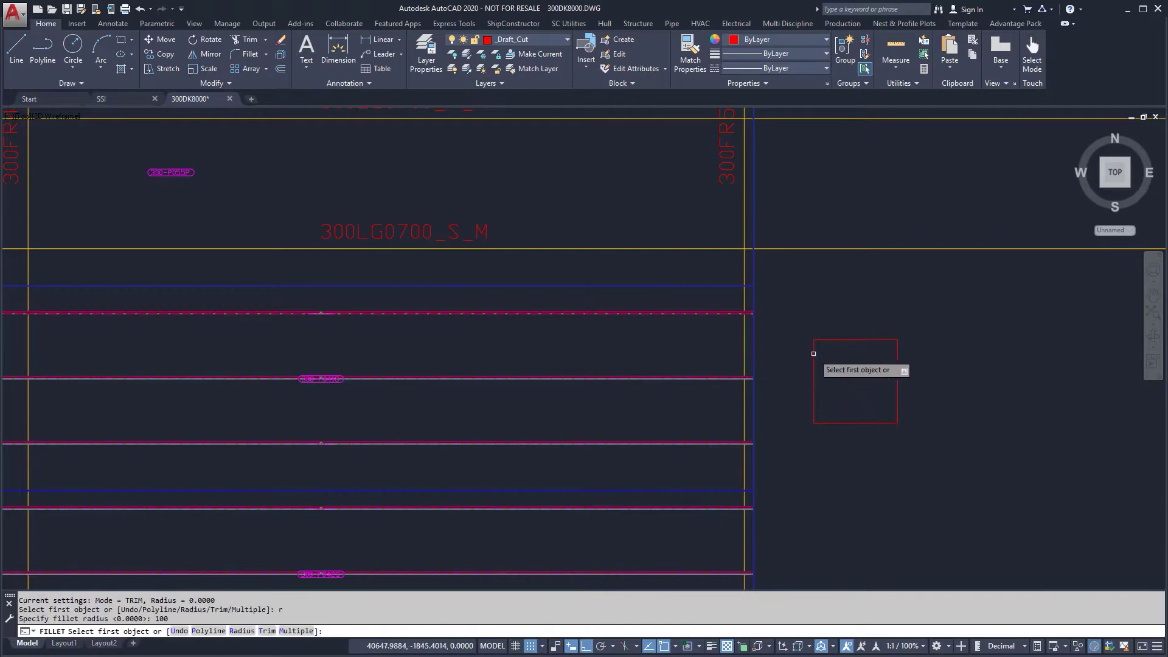
pyautogui.click(823, 339)
pyautogui.click(898, 359)
# Fillet the two lower corners of the square with the same radius of 100
pyautogui.rightClick(898, 397)
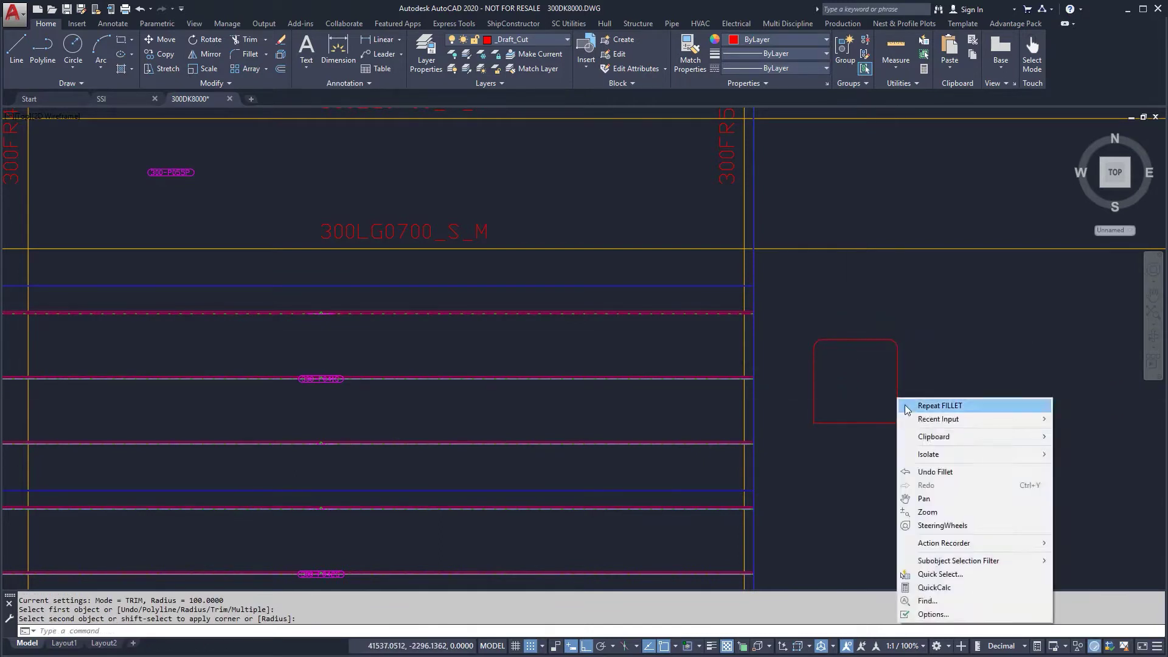
pyautogui.click(902, 404)
pyautogui.click(897, 409)
pyautogui.click(888, 423)
pyautogui.rightClick(840, 429)
pyautogui.click(856, 433)
pyautogui.click(830, 423)
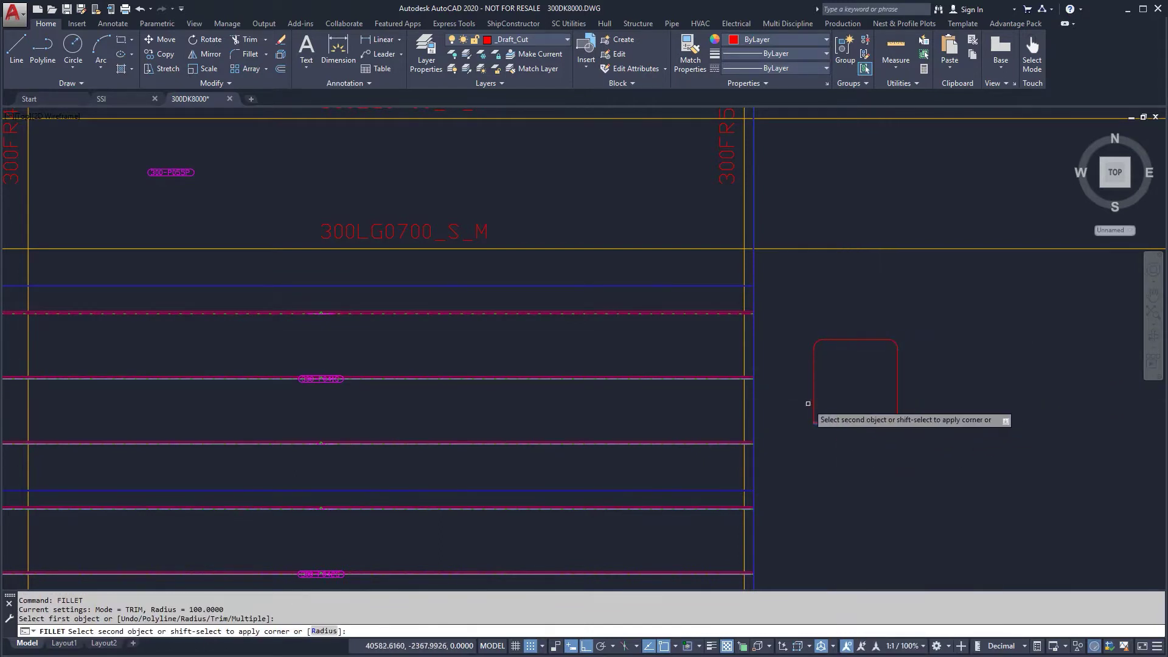
pyautogui.click(813, 404)
# Move the rounded square onto the first plate starboard of the centreline plate, just inside frame FR57
pyautogui.click(940, 444)
pyautogui.click(810, 315)
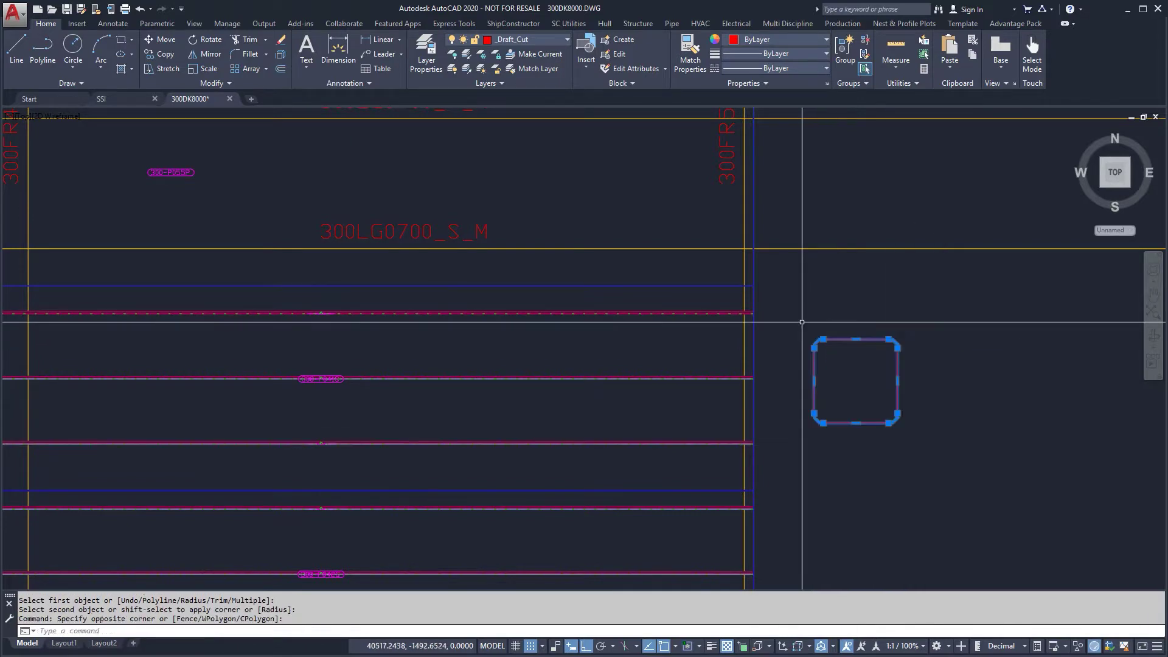
pyautogui.write('m')
pyautogui.press('Return')
pyautogui.click(898, 381)
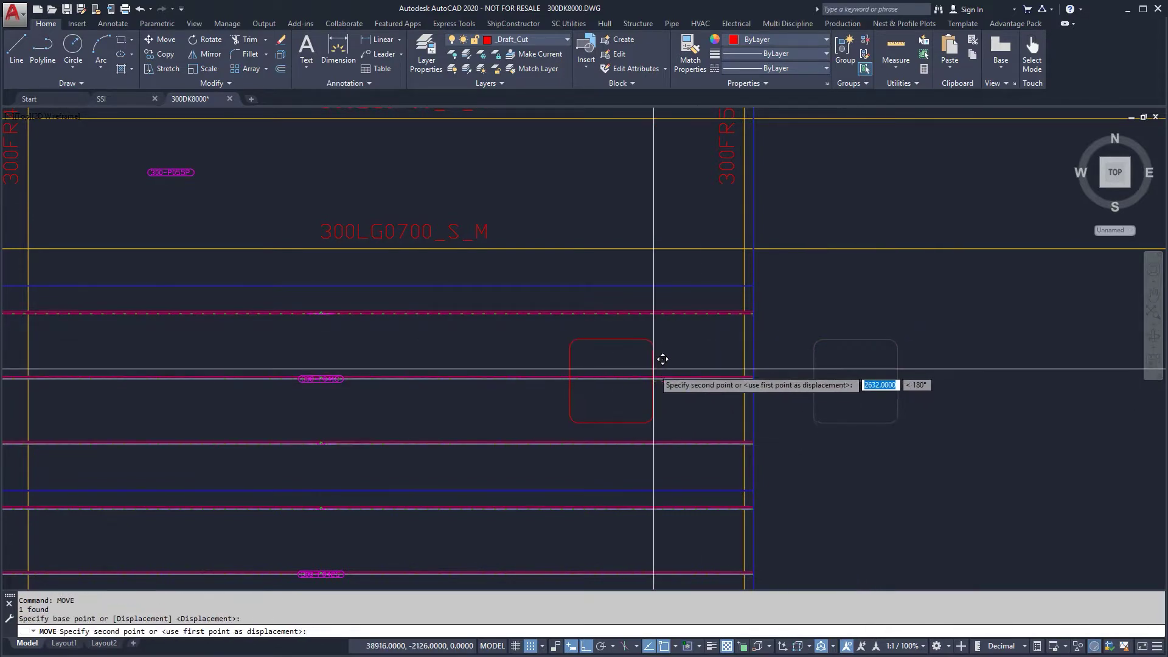
pyautogui.click(720, 353)
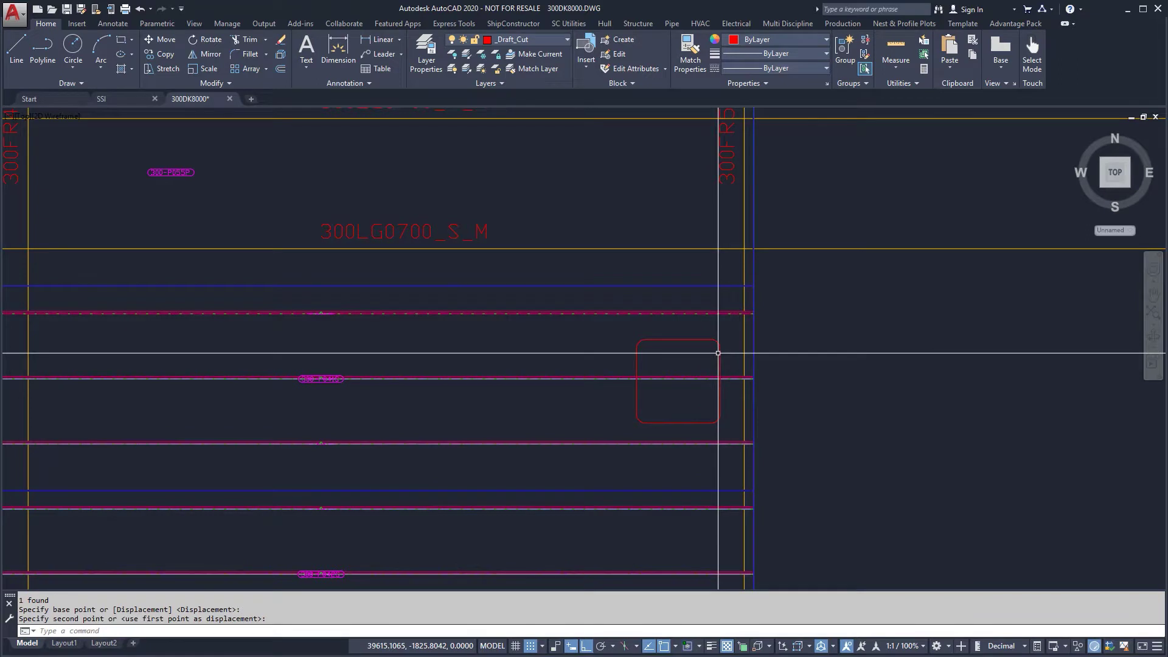
# Add the rounded square to the deck plate beneath it as a cutout and put frame datum marks on that plate
pyautogui.click(638, 24)
pyautogui.click(348, 68)
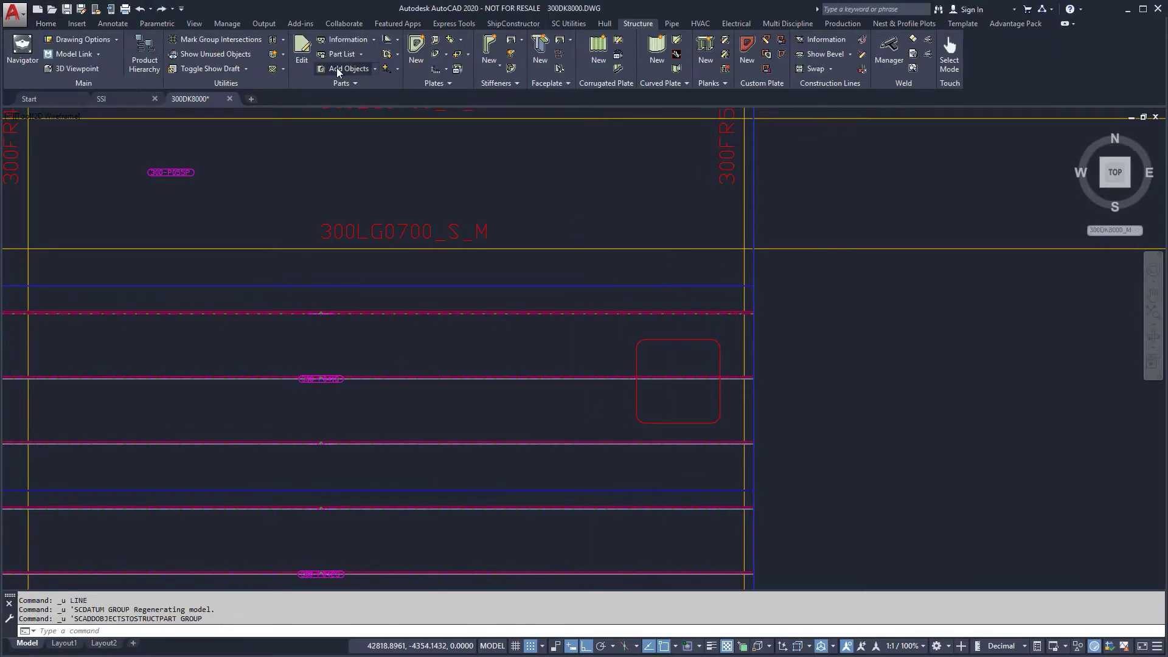
pyautogui.click(719, 286)
pyautogui.click(683, 339)
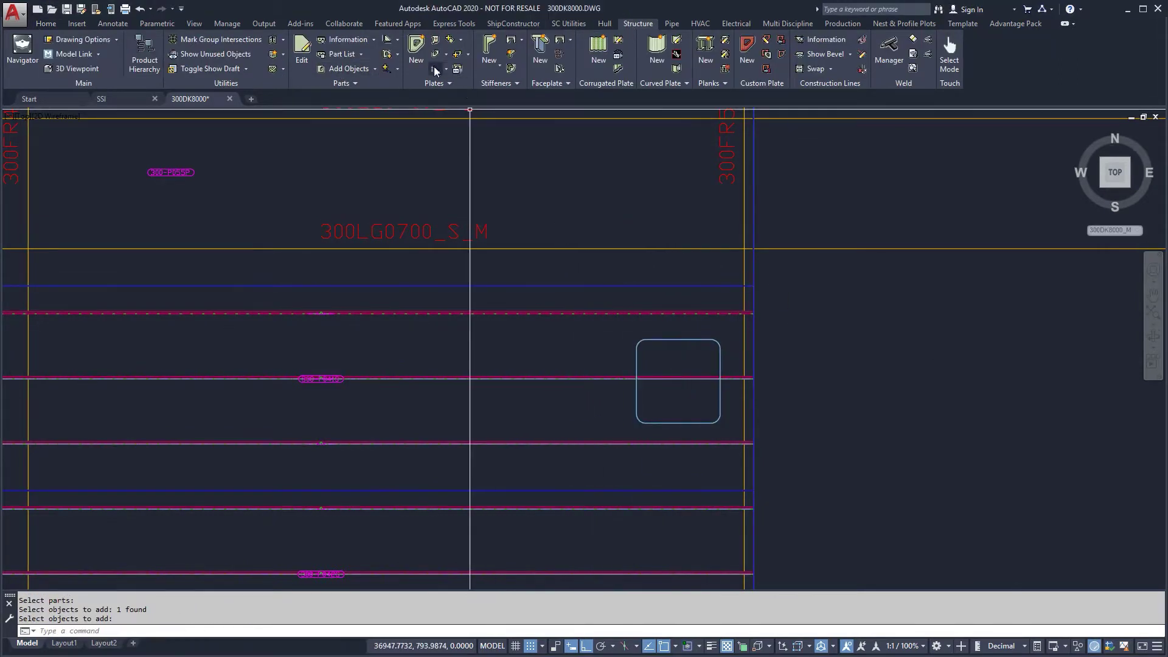
pyautogui.press('Return')
pyautogui.click(615, 427)
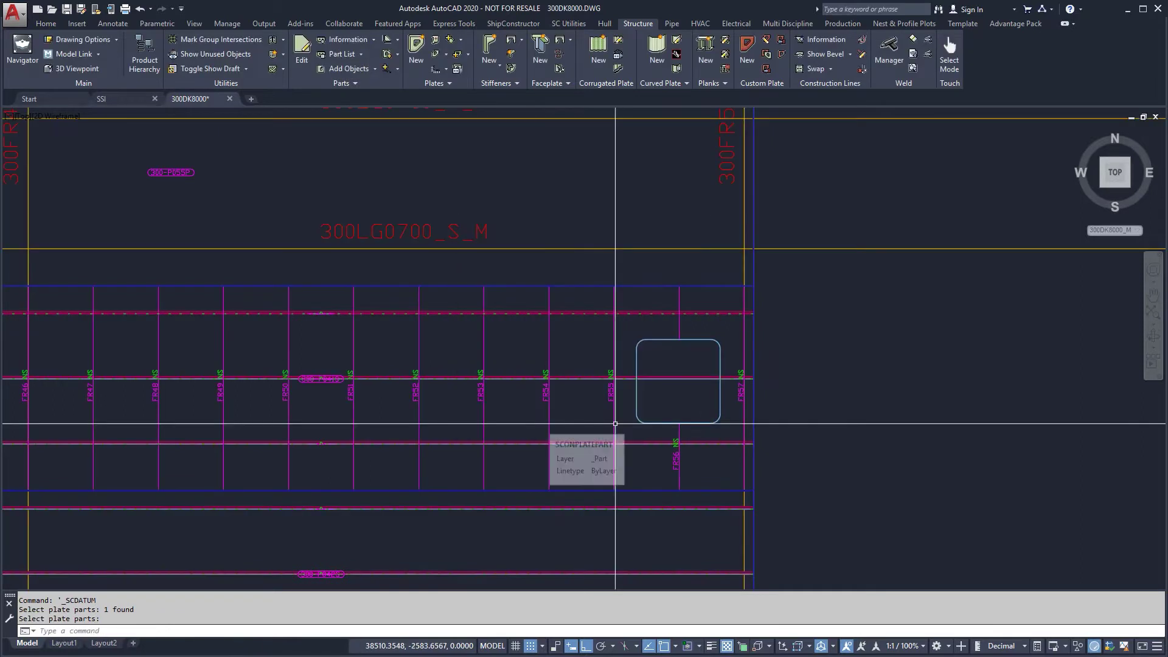
# Draw a line along the FR55 frame mark between the plate's two seam edges
pyautogui.write('l')
pyautogui.press('Return')
pyautogui.click(614, 285)
pyautogui.click(614, 490)
pyautogui.rightClick(640, 473)
pyautogui.click(663, 481)
# Trim both ends of the FR55 line back to the longitudinal stiffeners on either side of the cutout
pyautogui.write('trim')
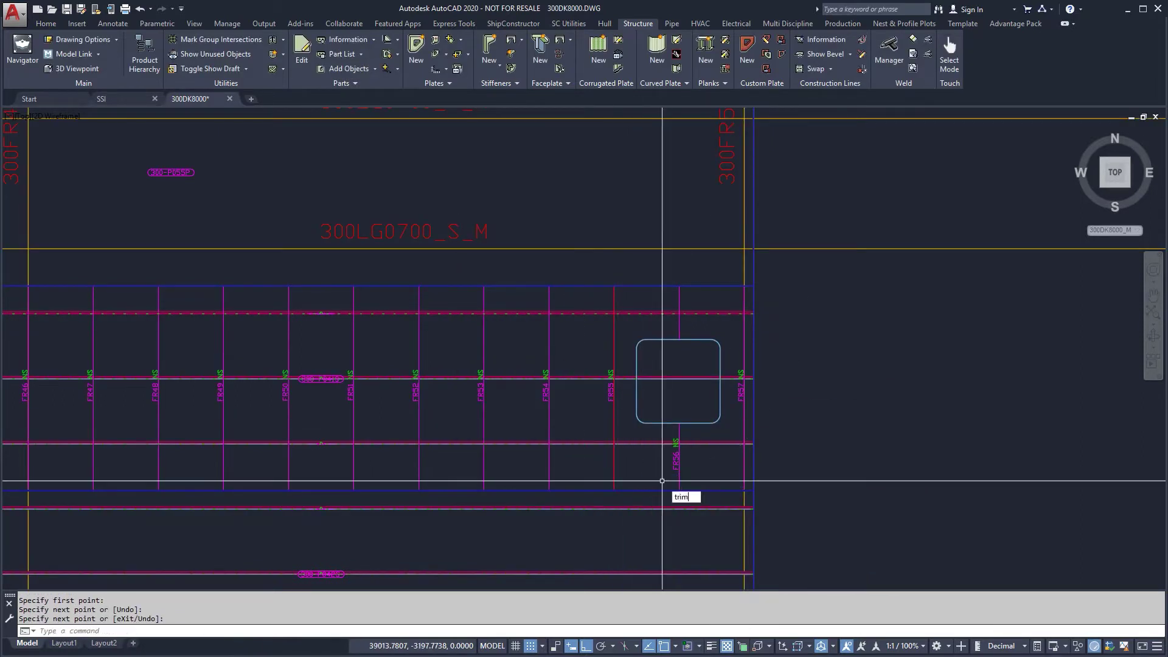
pyautogui.press('Return')
pyautogui.click(634, 445)
pyautogui.press('Return')
pyautogui.click(615, 465)
pyautogui.press('Return')
pyautogui.rightClick(626, 357)
pyautogui.click(634, 365)
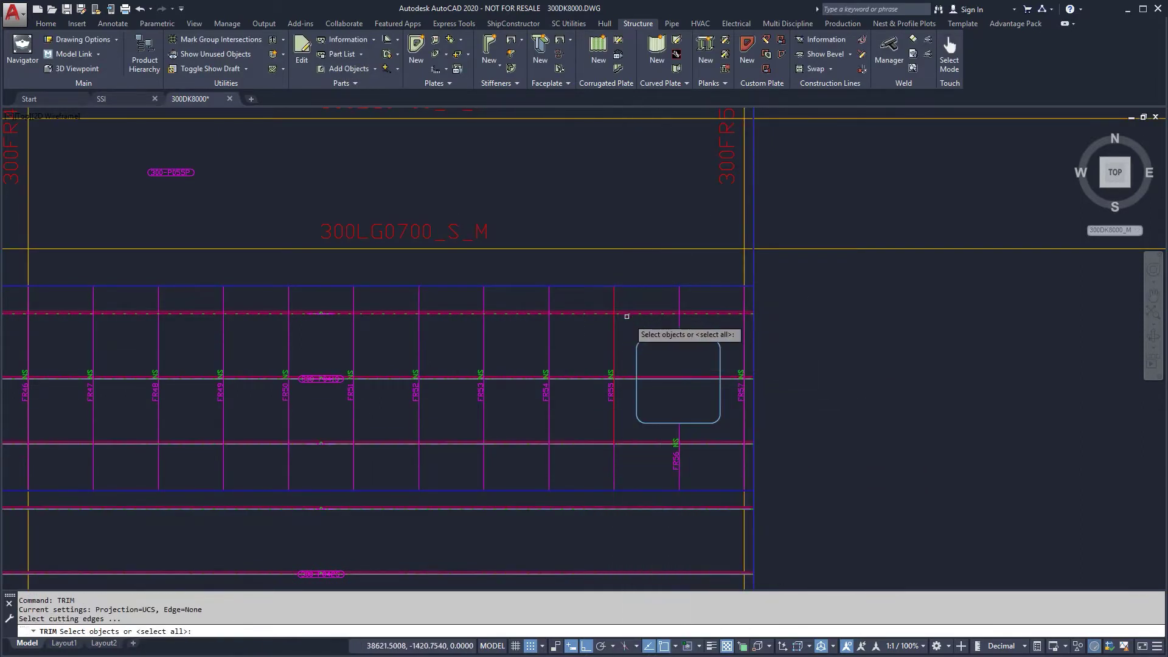
pyautogui.click(626, 317)
pyautogui.click(612, 303)
pyautogui.rightClick(612, 302)
pyautogui.click(614, 303)
pyautogui.rightClick(650, 305)
pyautogui.click(663, 313)
# Create an HP 140x08 stiffener along the trimmed FR55 line, attached to the cutout plate, web down side and flange forward
pyautogui.click(513, 56)
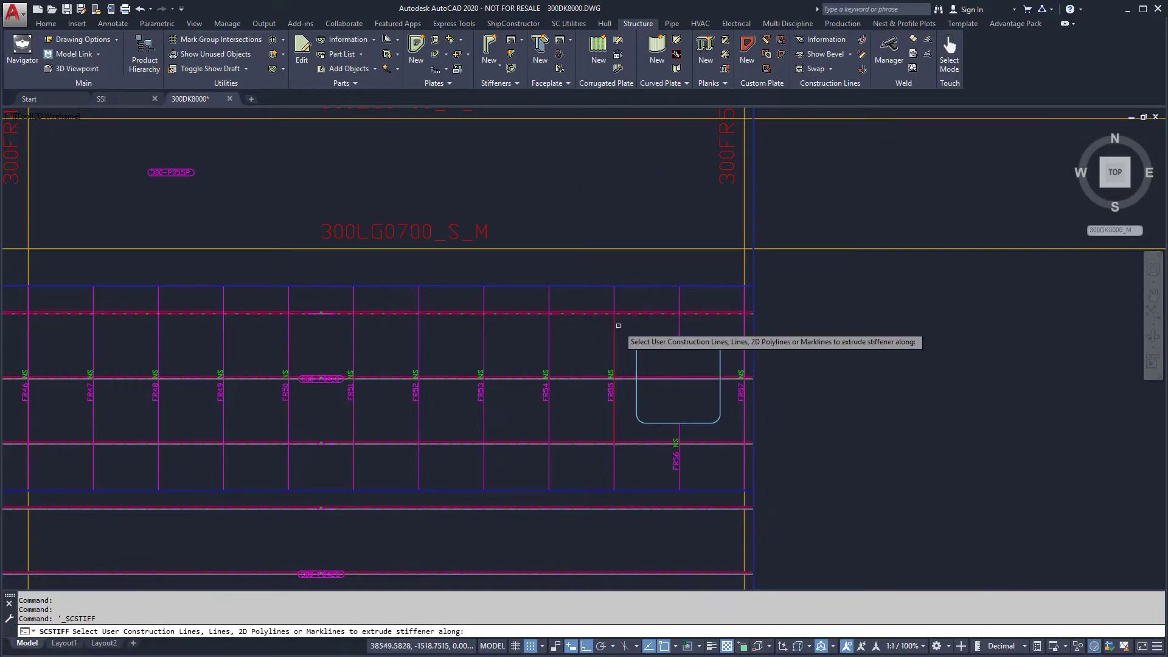
pyautogui.click(615, 326)
pyautogui.rightClick(622, 304)
pyautogui.click(621, 286)
pyautogui.press('Return')
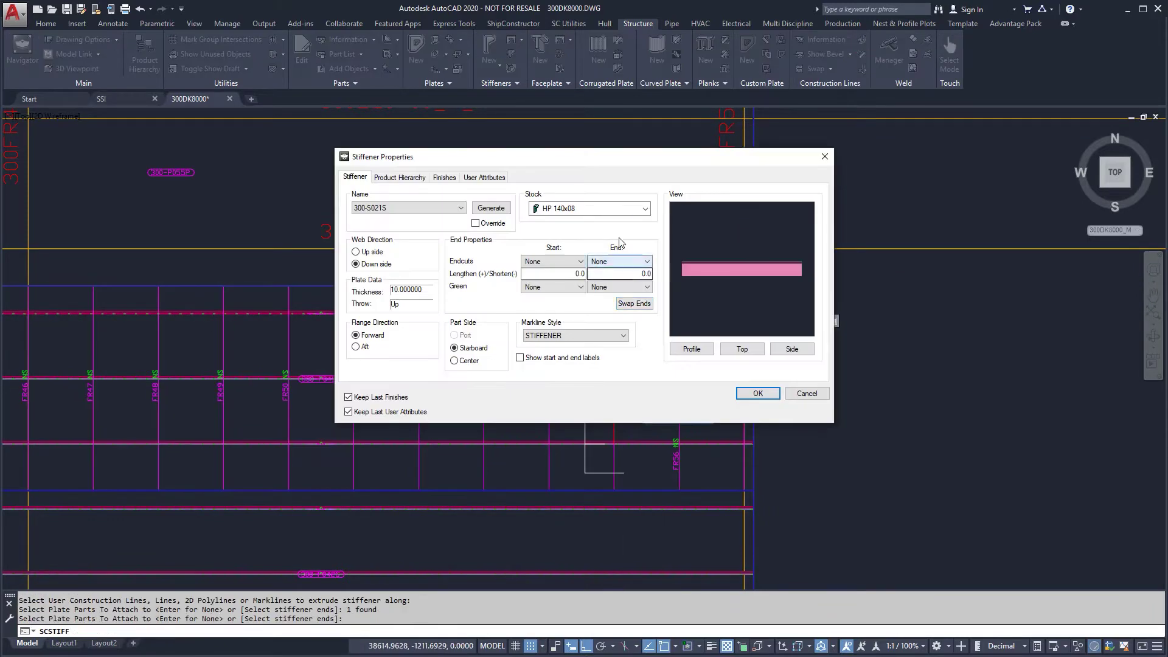
pyautogui.click(747, 393)
# Remove the frame datum marks from the deck plate with the cutout
pyautogui.click(457, 54)
pyautogui.click(609, 286)
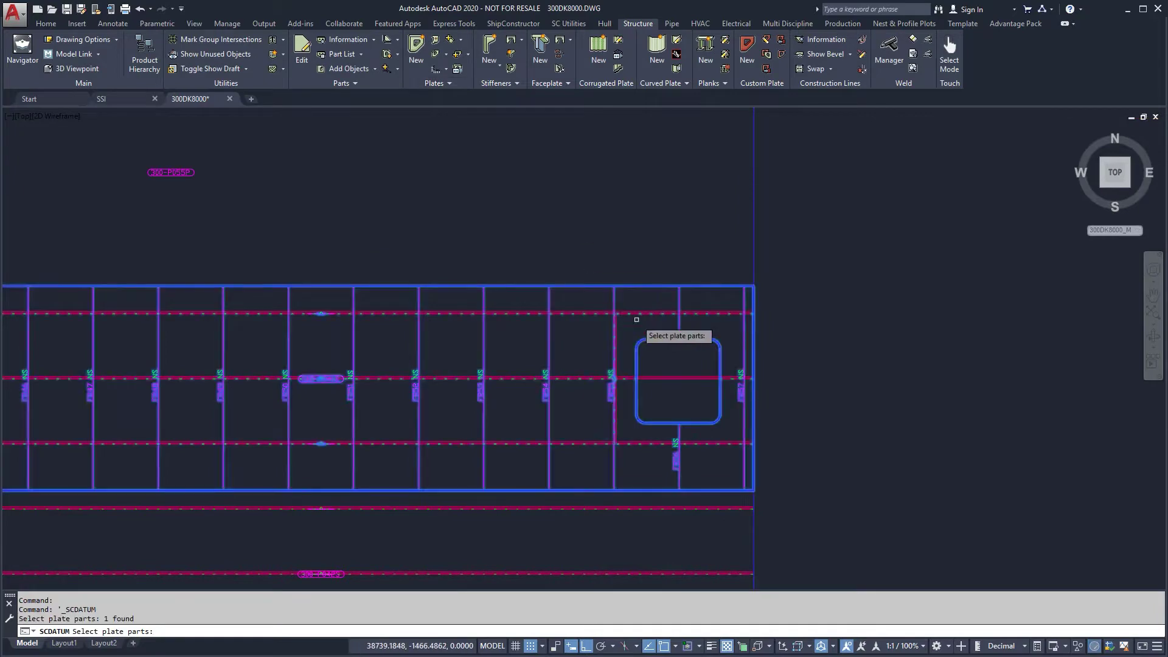
pyautogui.rightClick(623, 311)
# Add a centred FB 100X10 faceplate around the rounded cutout's edge, attached to the deck plate
pyautogui.click(469, 267)
pyautogui.click(625, 426)
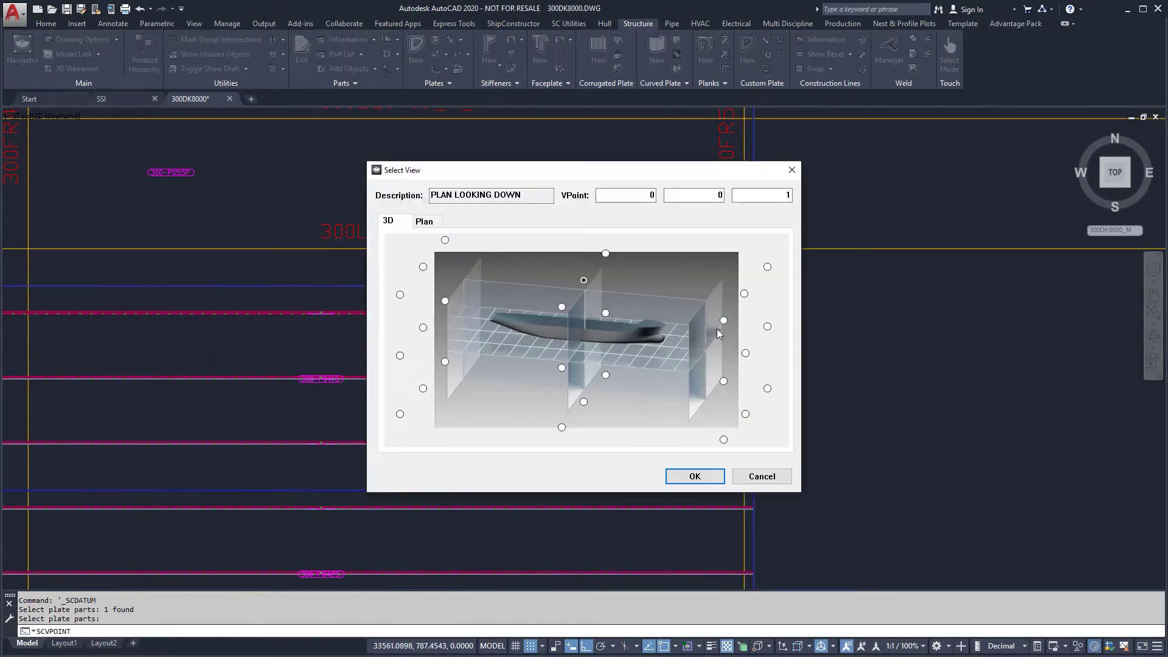
pyautogui.write('z')
pyautogui.press('Return')
pyautogui.write('w')
pyautogui.press('Return')
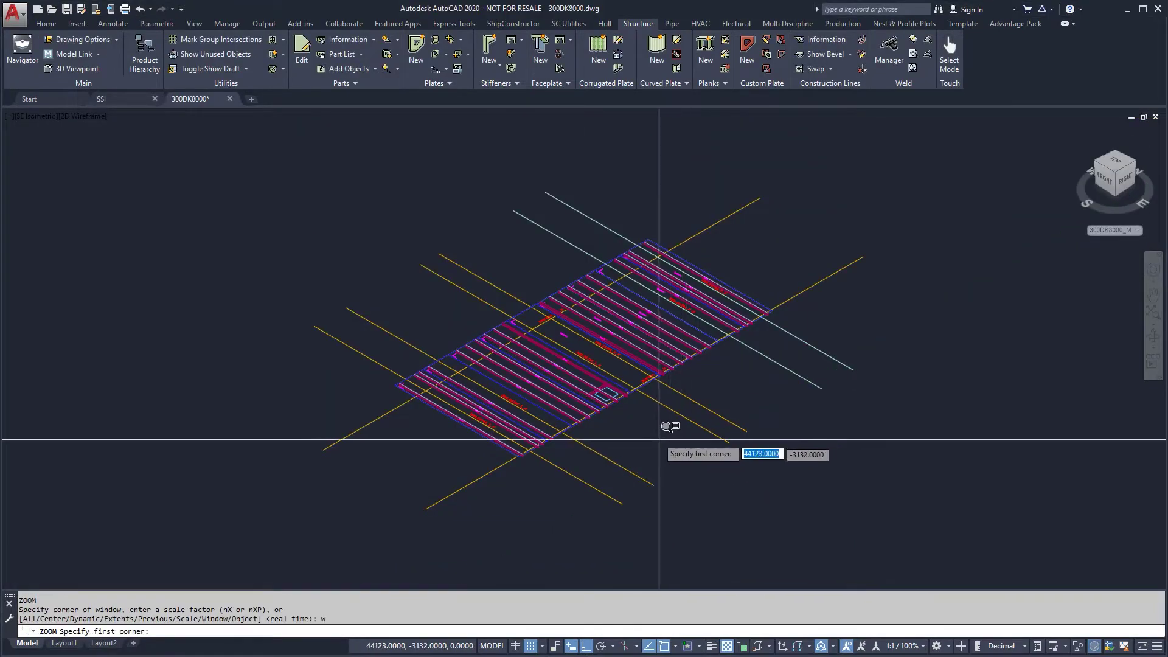
pyautogui.click(641, 418)
pyautogui.click(572, 363)
pyautogui.click(540, 49)
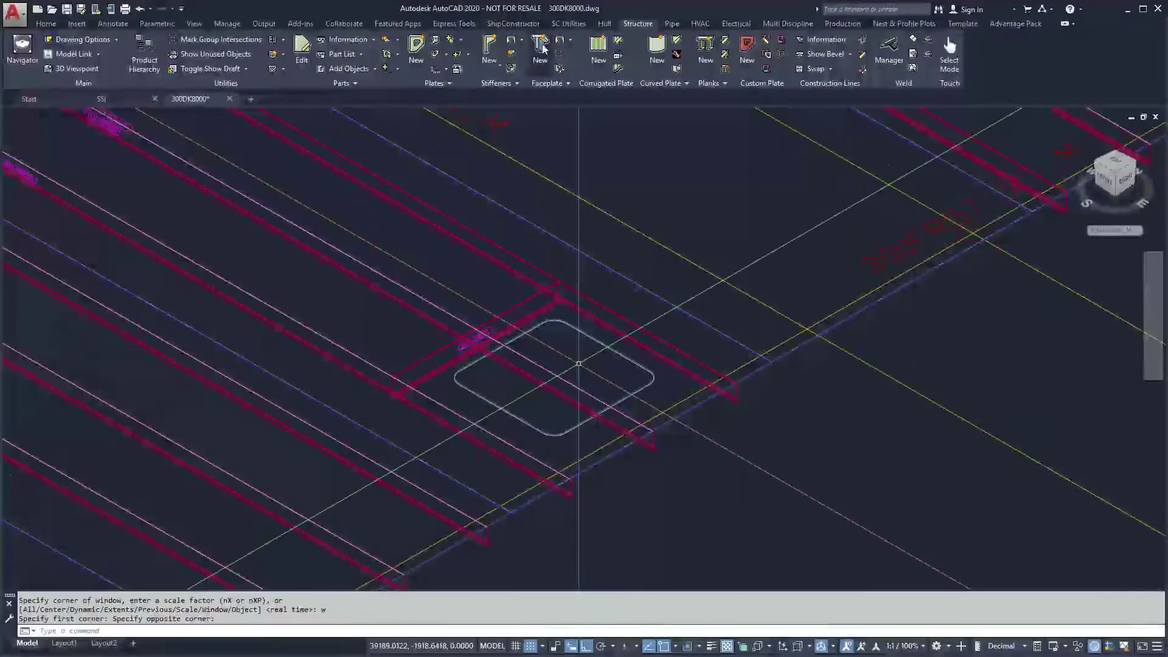
pyautogui.click(562, 323)
pyautogui.press('Return')
pyautogui.click(562, 323)
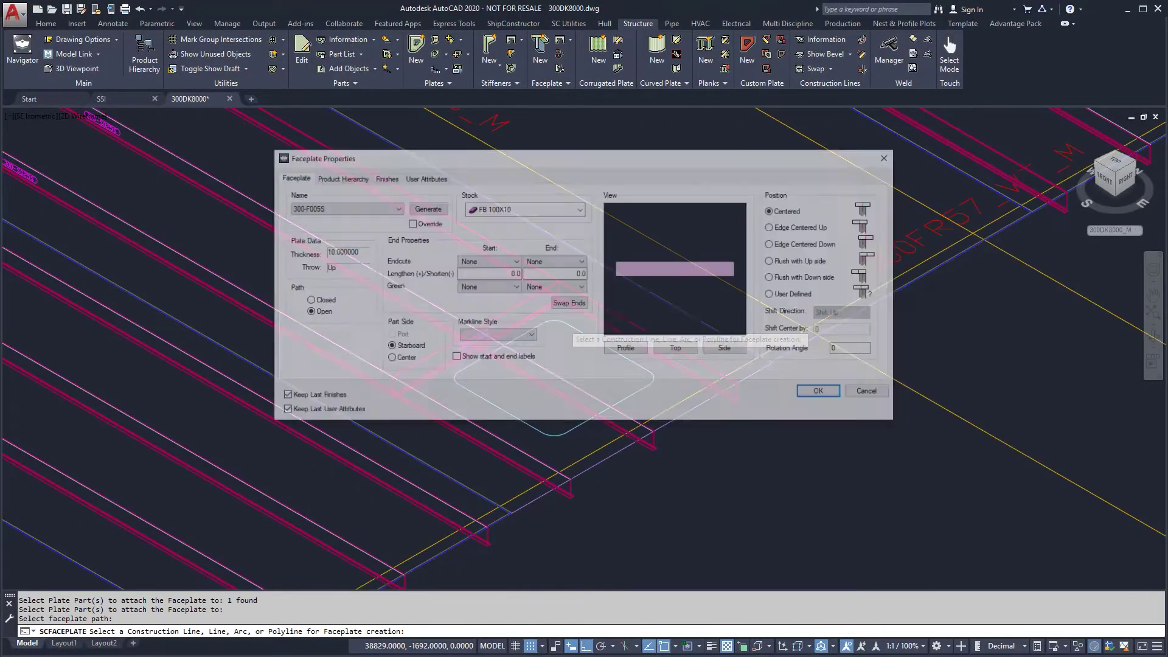
pyautogui.click(809, 396)
pyautogui.click(567, 323)
pyautogui.click(569, 324)
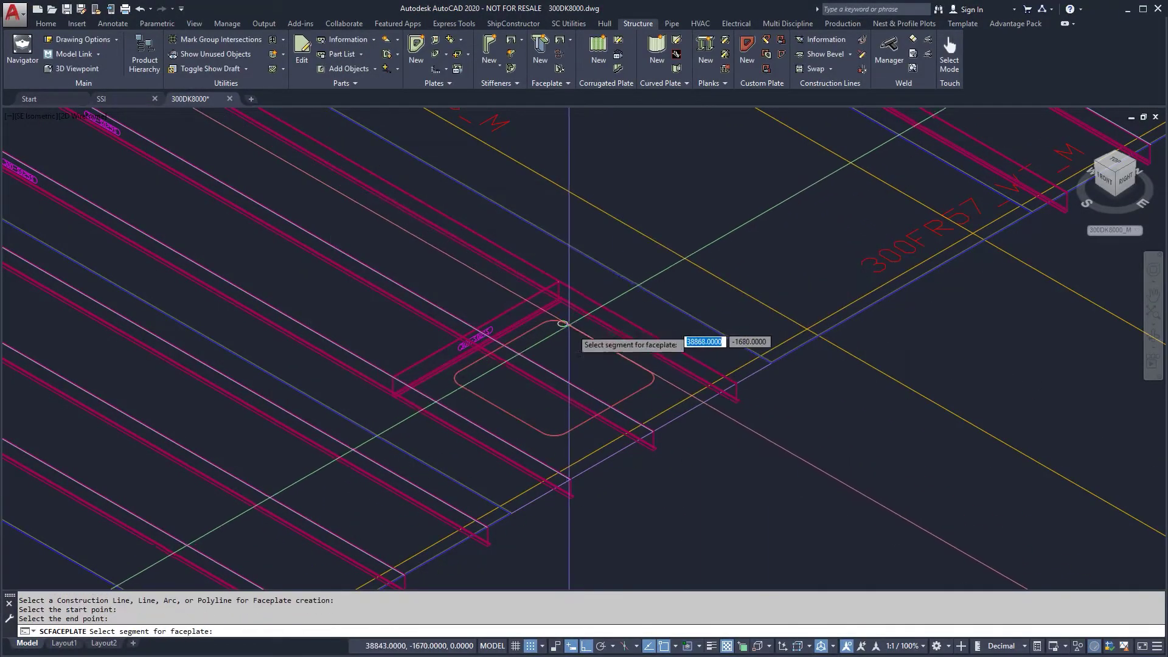
pyautogui.click(599, 344)
pyautogui.click(588, 363)
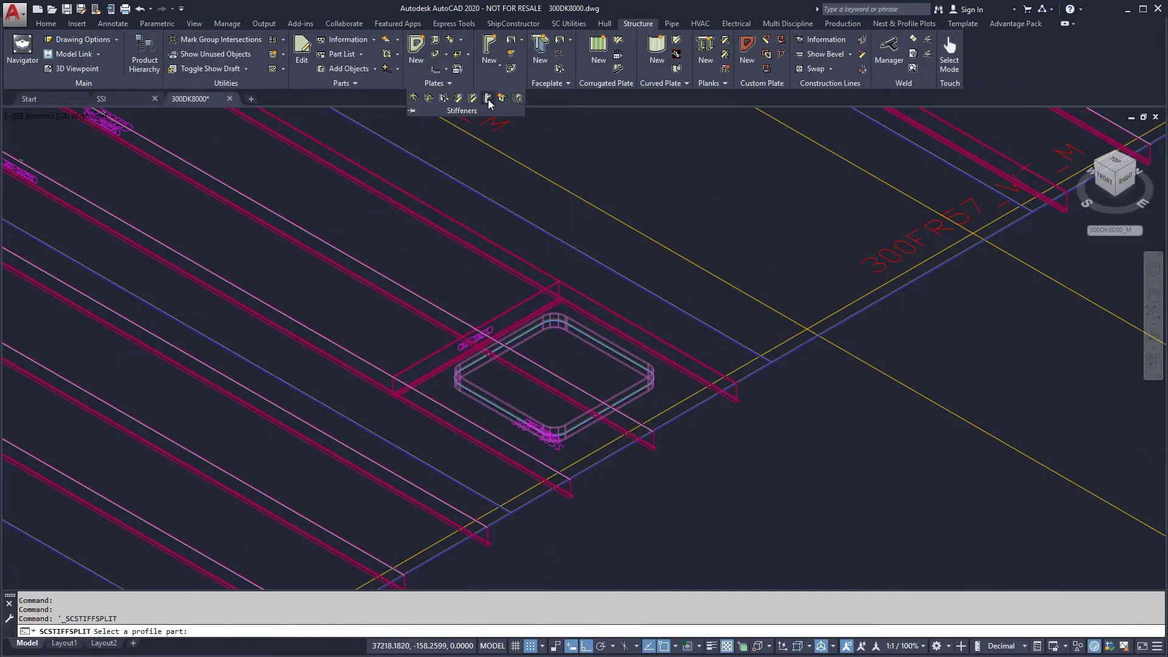
# Split the stiffener crossing the cutout at the FR55 stiffener without updating related parts, and delete the piece over the cutout
pyautogui.click(444, 325)
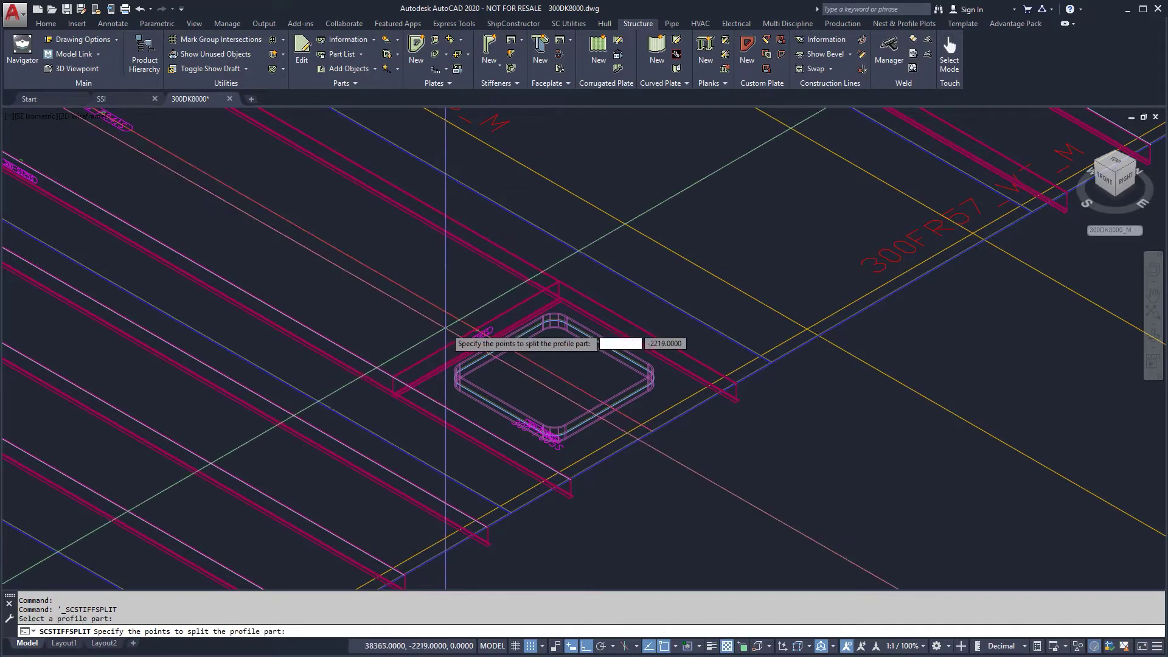
pyautogui.click(478, 331)
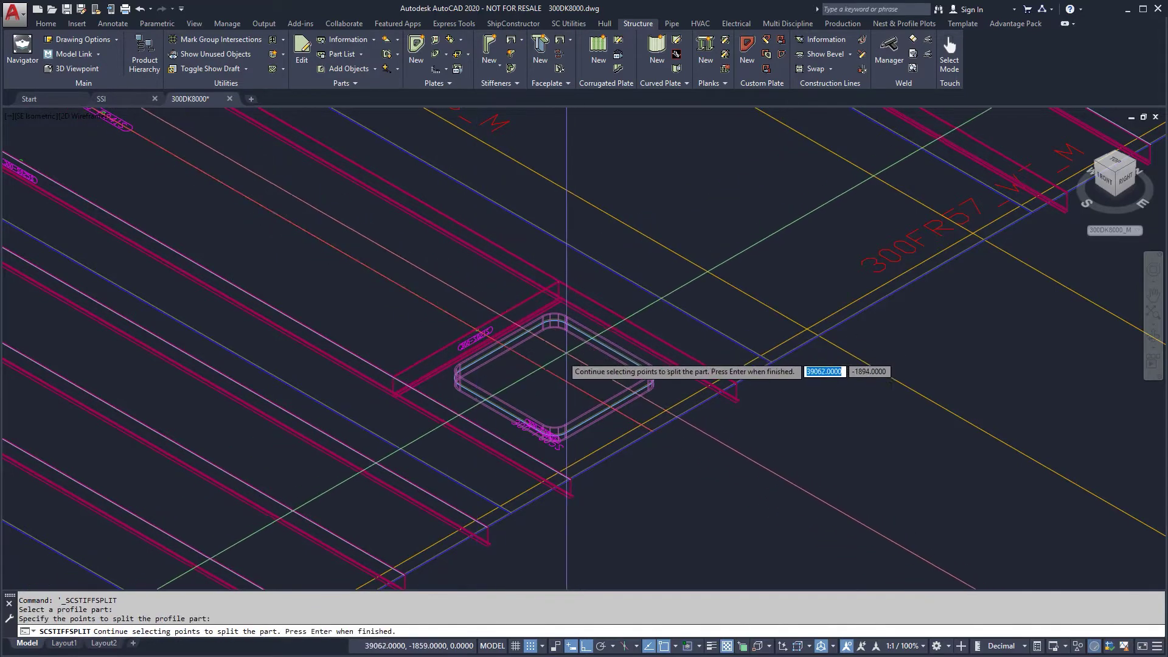
pyautogui.press('Return')
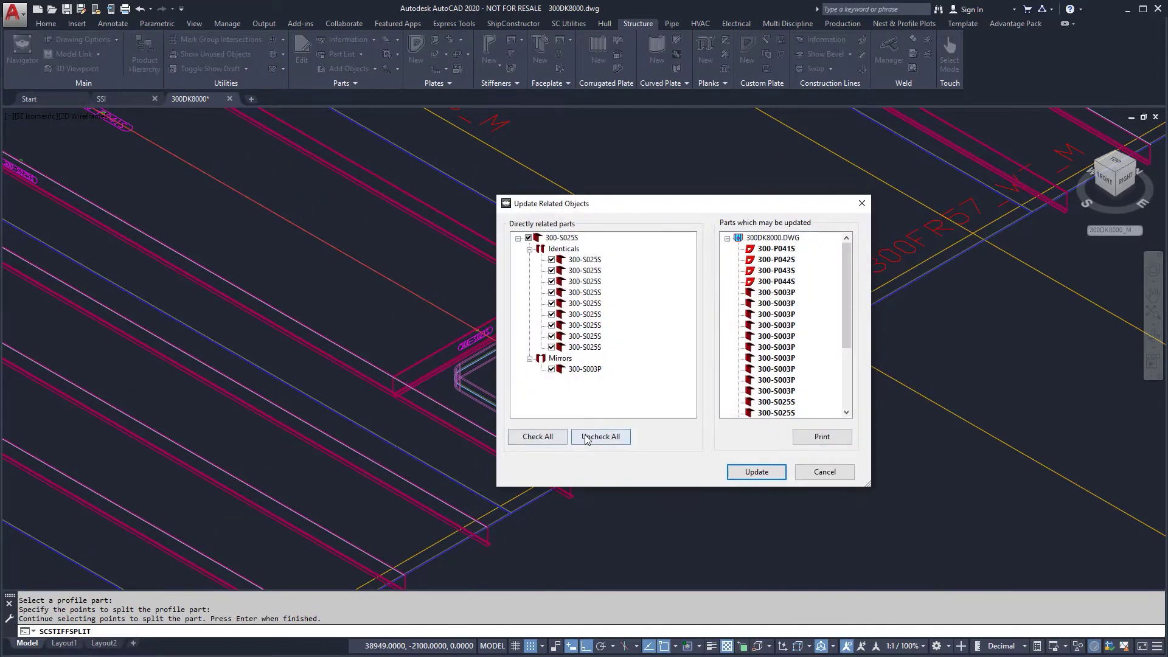
pyautogui.click(586, 438)
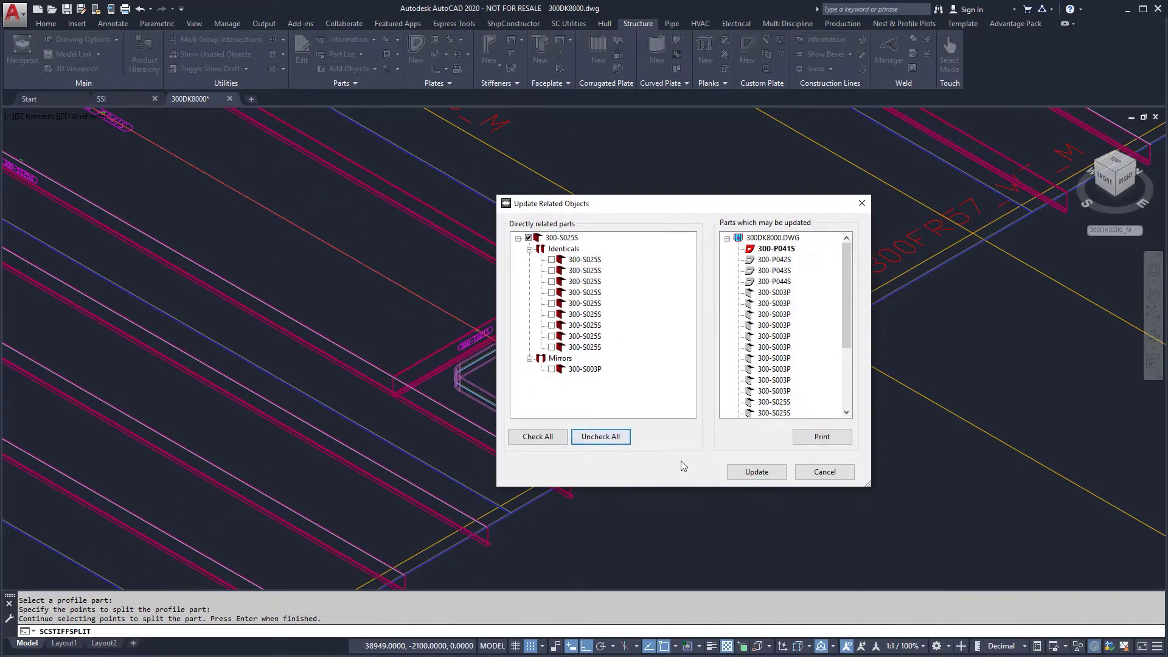
pyautogui.click(764, 471)
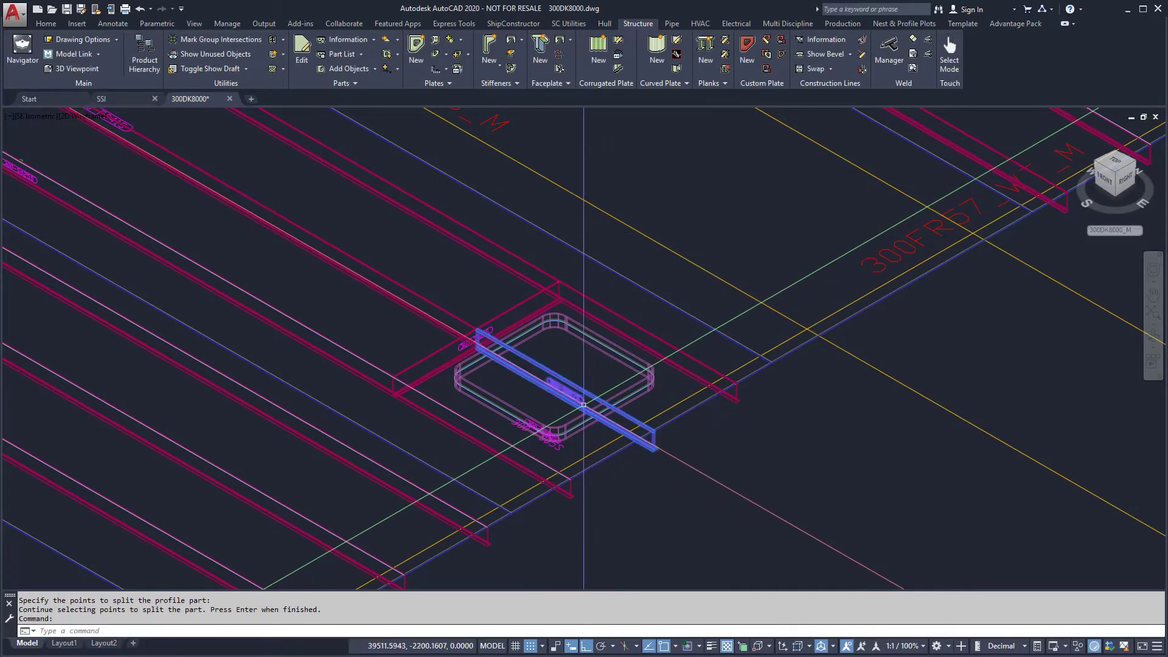
pyautogui.click(583, 405)
pyautogui.press('Delete')
# Hide the draft geometry and inspect the cutout and its faceplate in the Shaded visual style, returning to 2D Wireframe
pyautogui.click(207, 69)
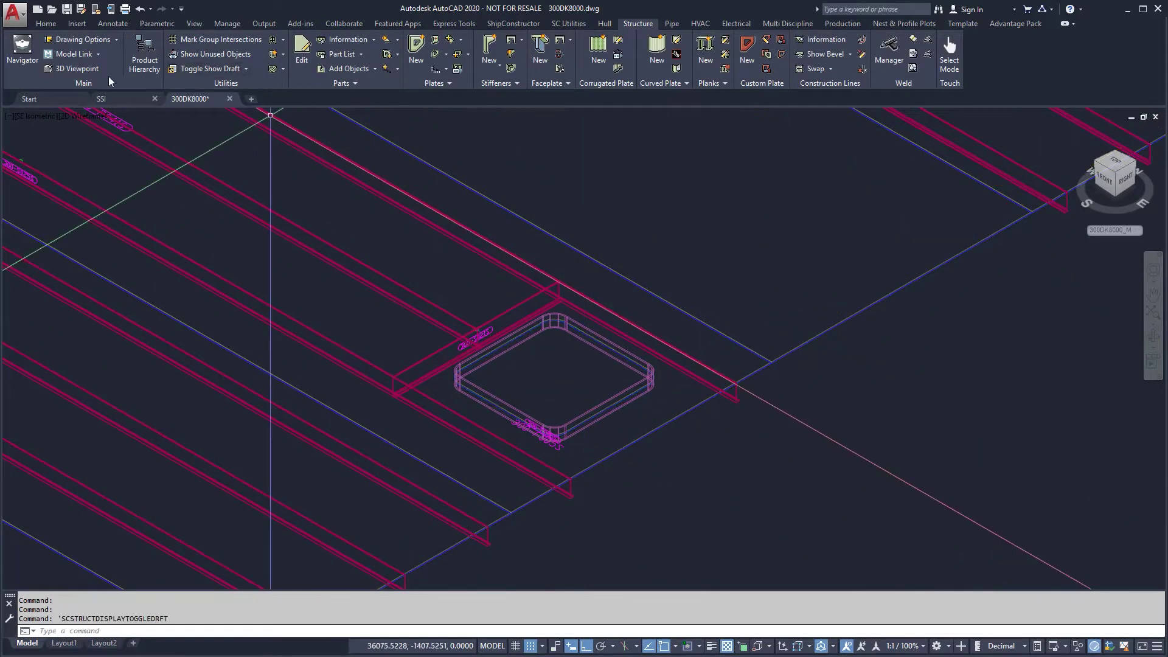
pyautogui.click(91, 116)
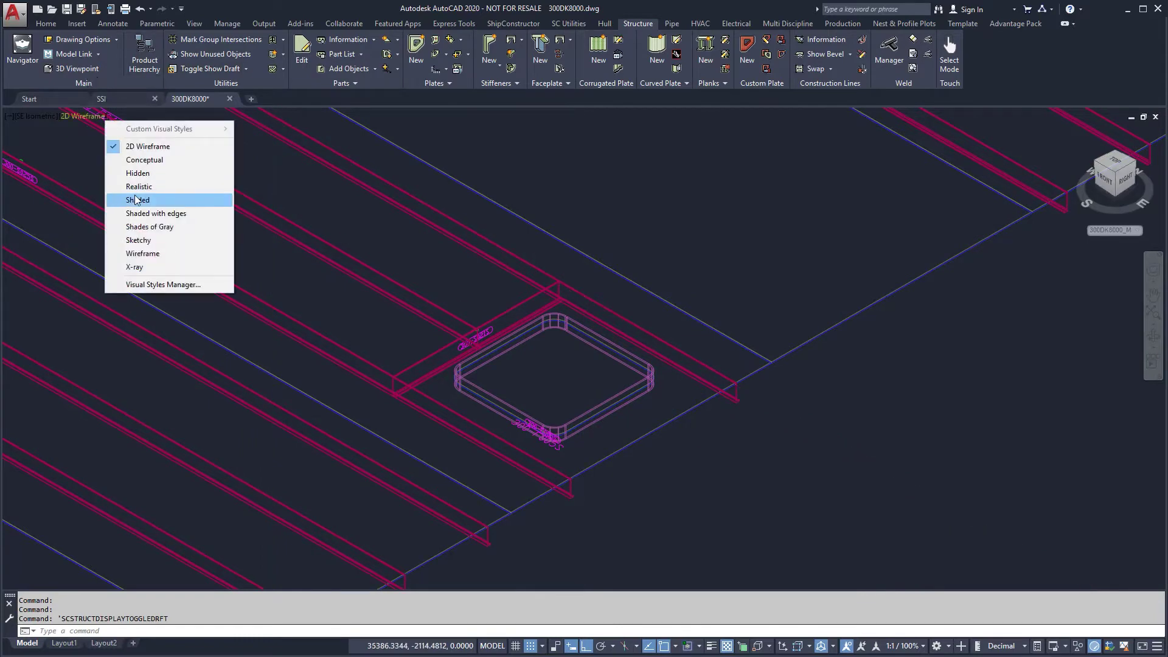
pyautogui.click(136, 200)
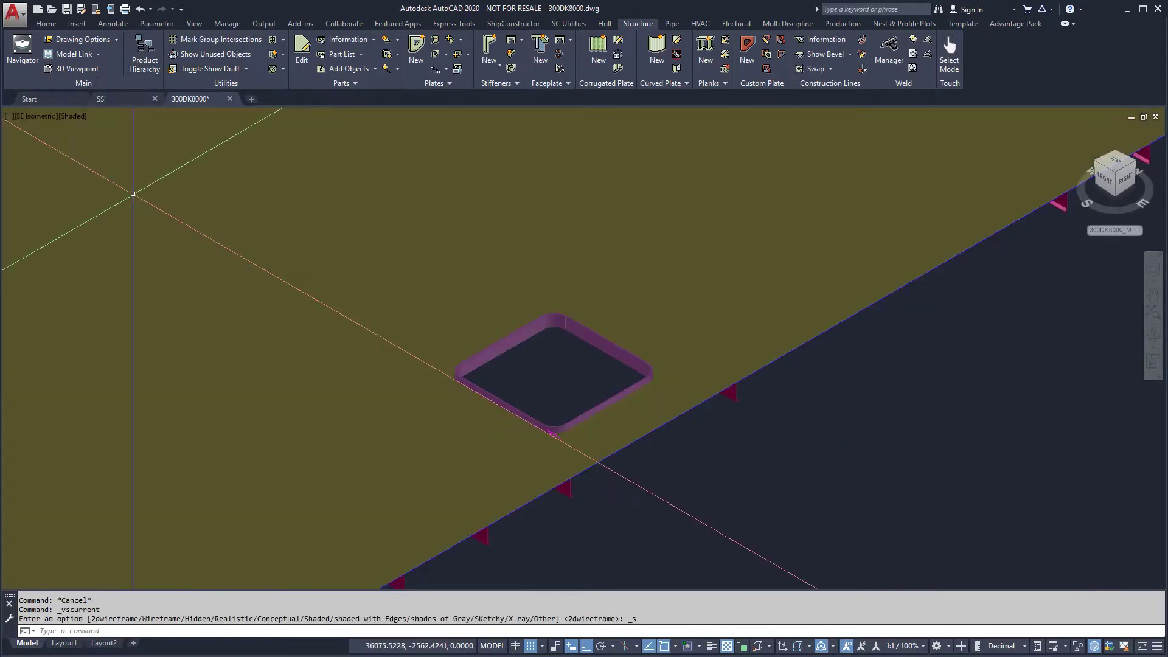
pyautogui.click(1153, 336)
pyautogui.moveTo(815, 425); pyautogui.dragTo(795, 396)
pyautogui.rightClick(795, 396)
pyautogui.click(812, 406)
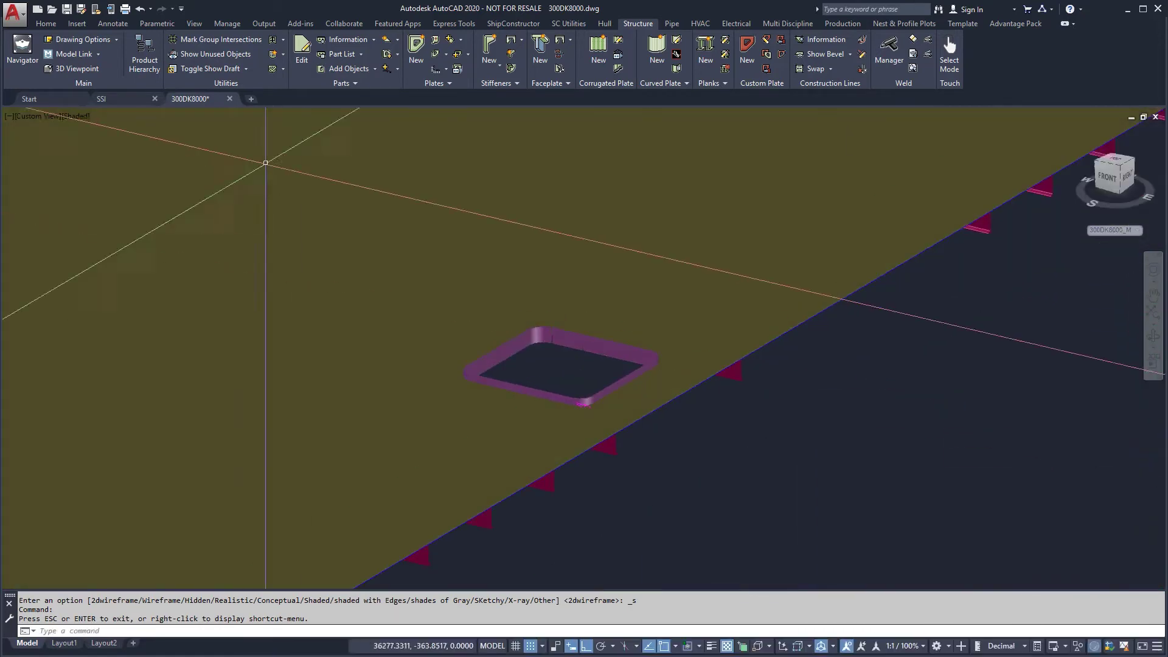
pyautogui.click(86, 115)
pyautogui.click(119, 142)
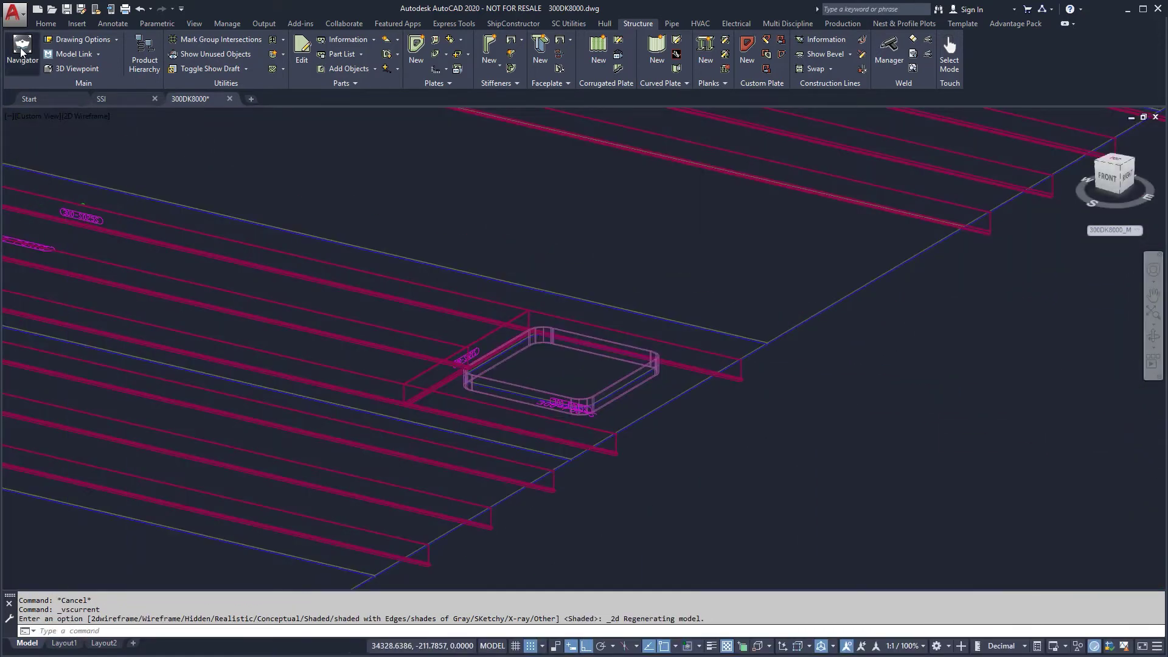
# Open the deck drawing 300DK5100 of unit 300, saving the changes to 300DK8000
pyautogui.click(21, 51)
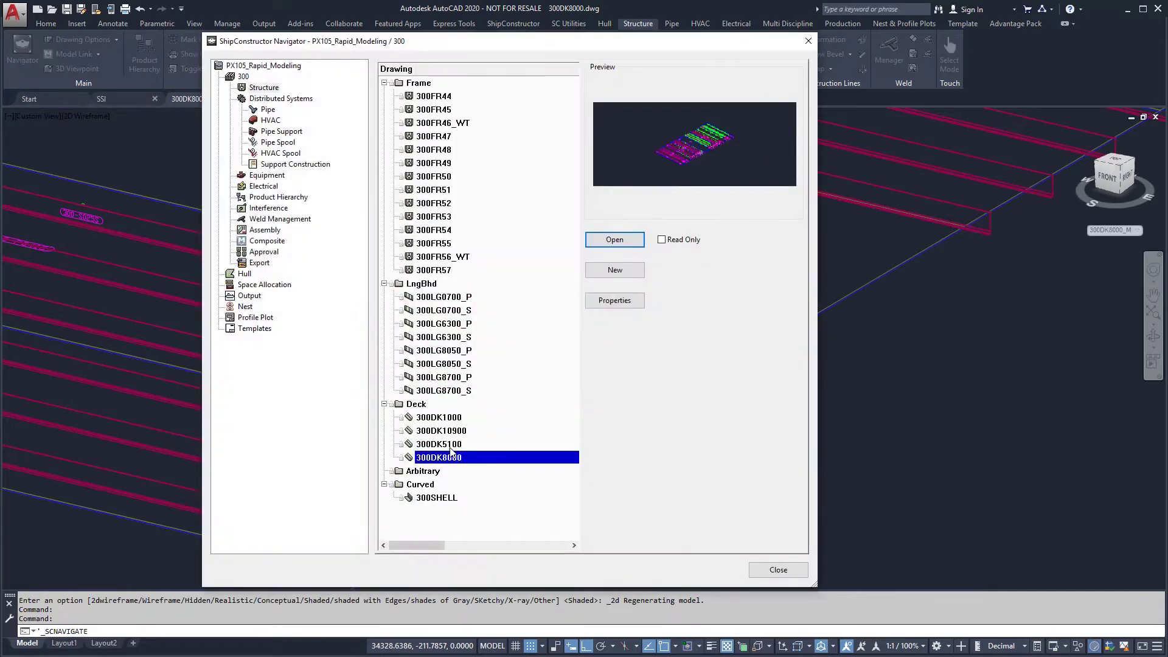
pyautogui.click(450, 445)
pyautogui.click(612, 240)
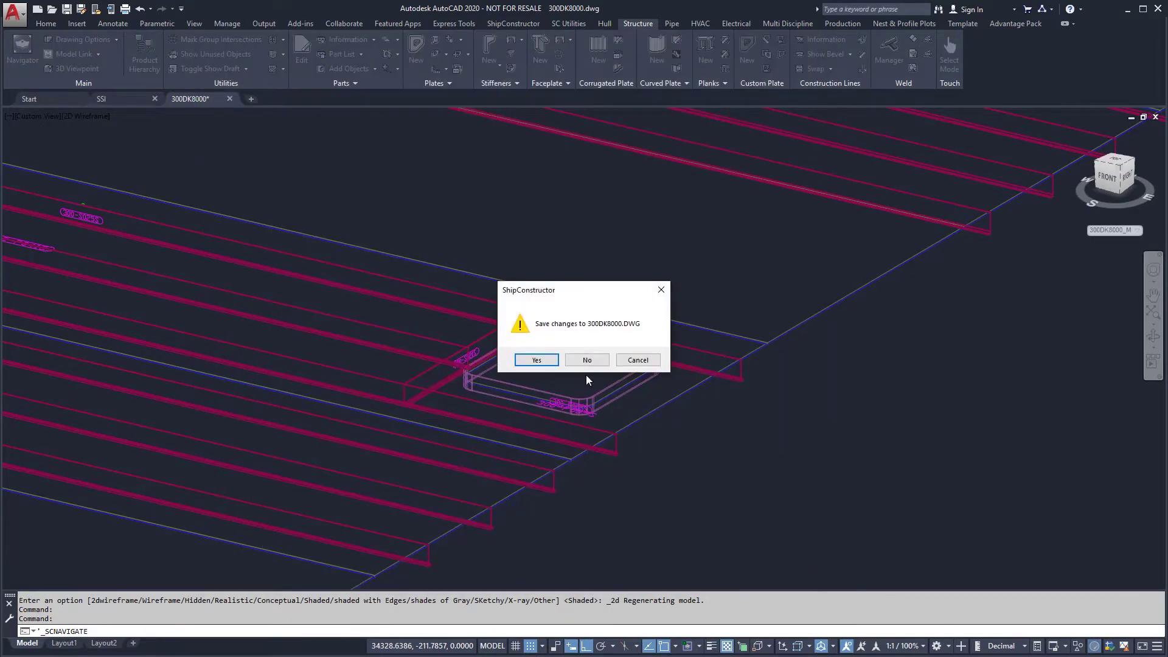
pyautogui.click(547, 359)
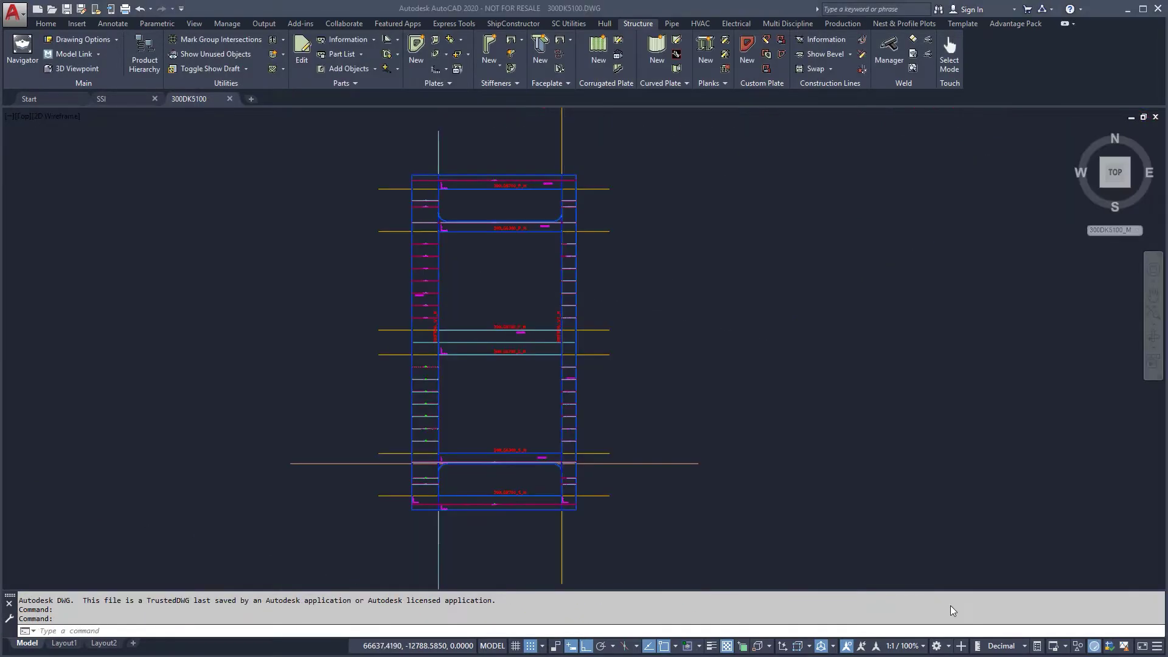
# Hide the draft geometry and move the 300DK5100 planar group down by a relative distance of 100
pyautogui.click(209, 68)
pyautogui.click(81, 68)
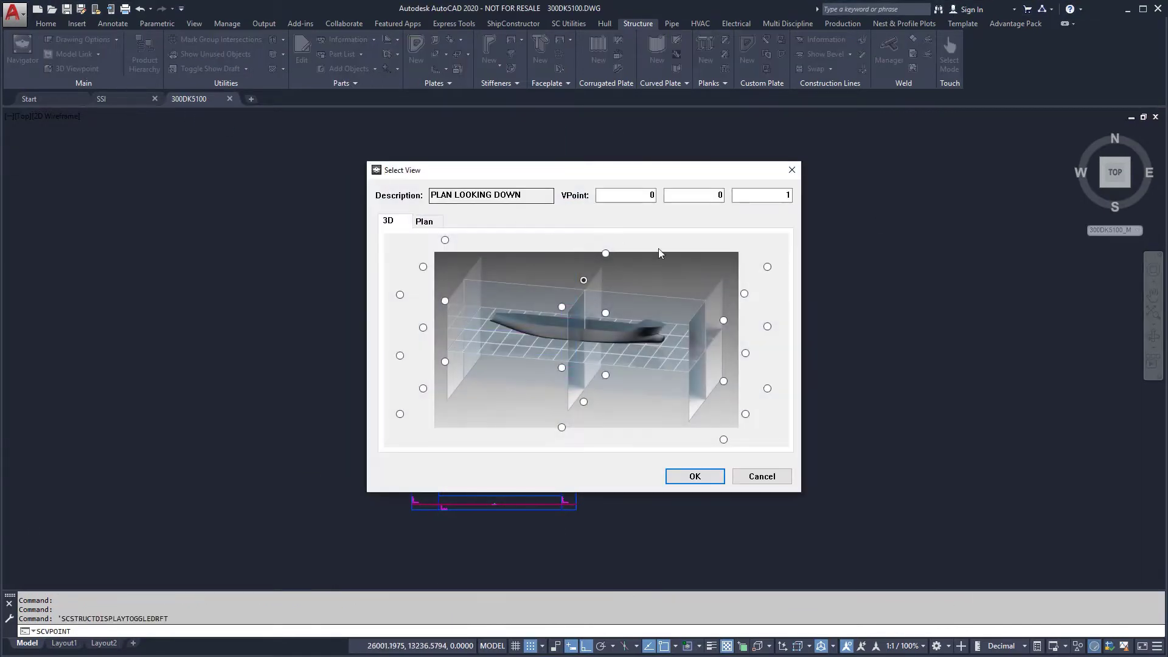
pyautogui.click(719, 477)
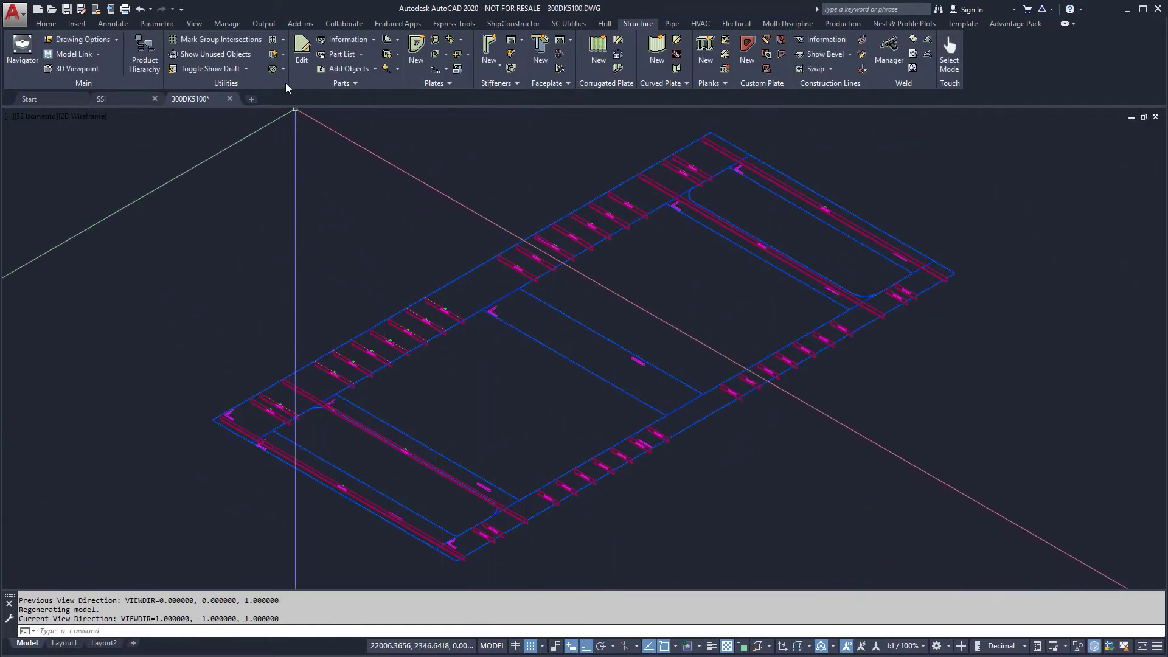
pyautogui.click(283, 55)
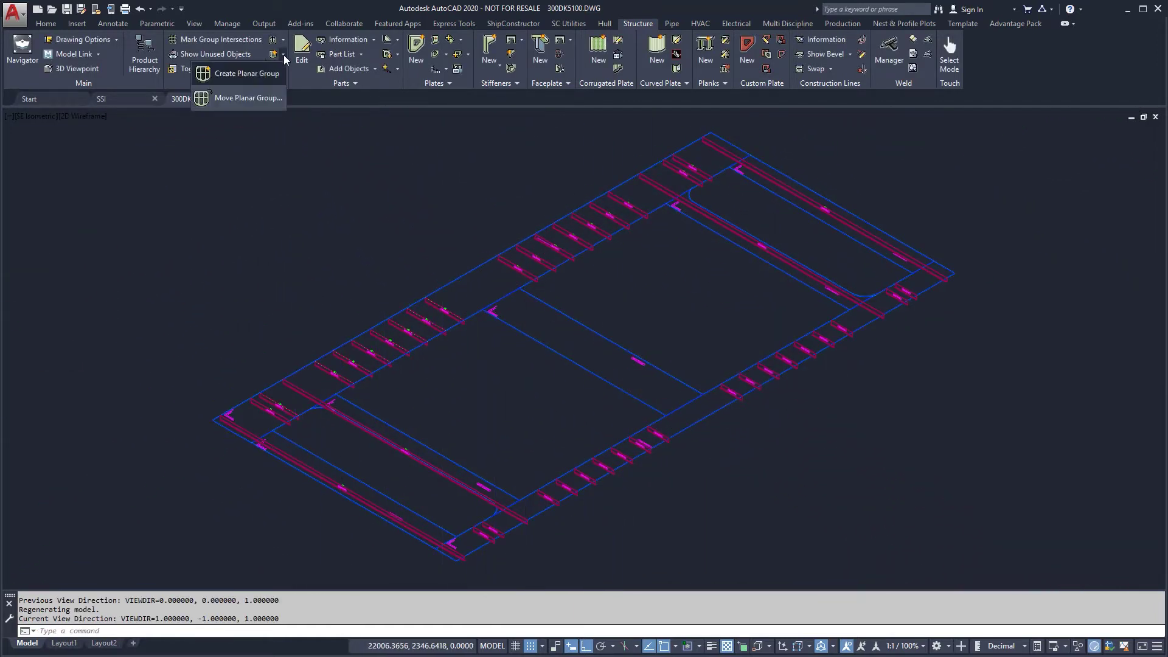
pyautogui.click(247, 96)
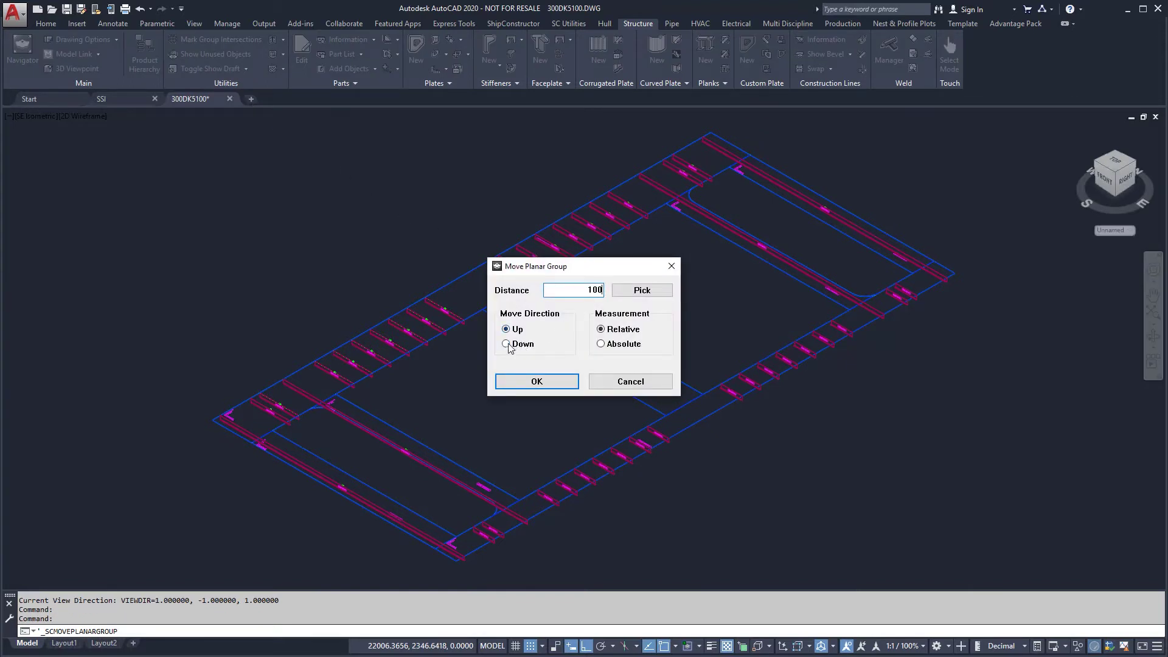
pyautogui.click(561, 382)
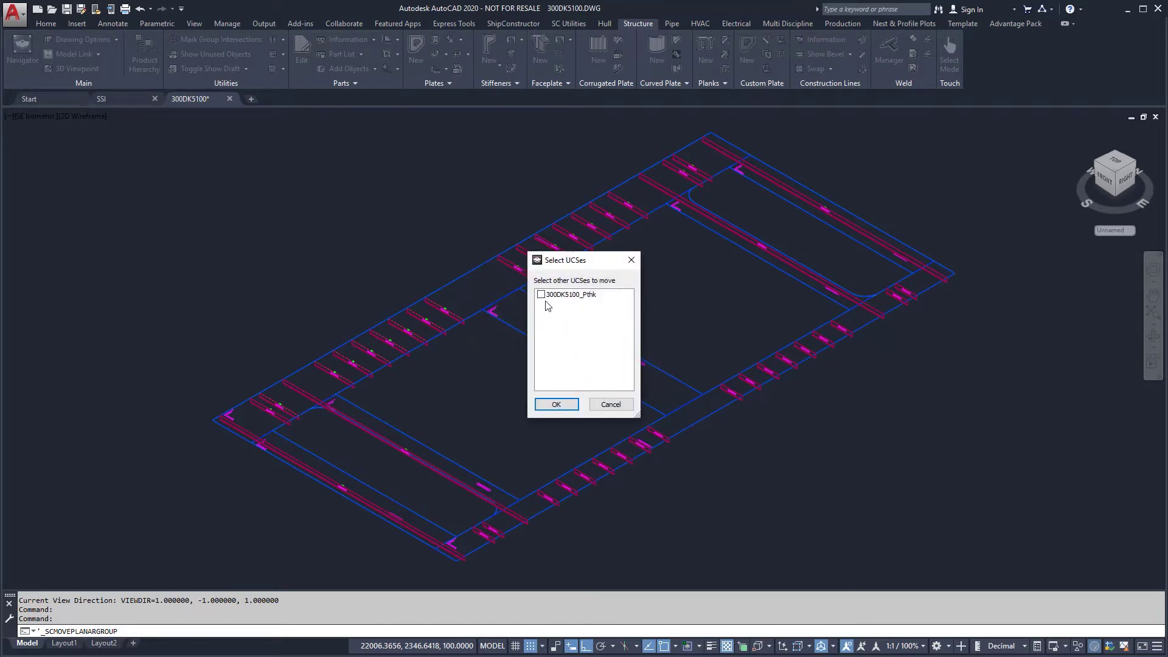
pyautogui.click(566, 406)
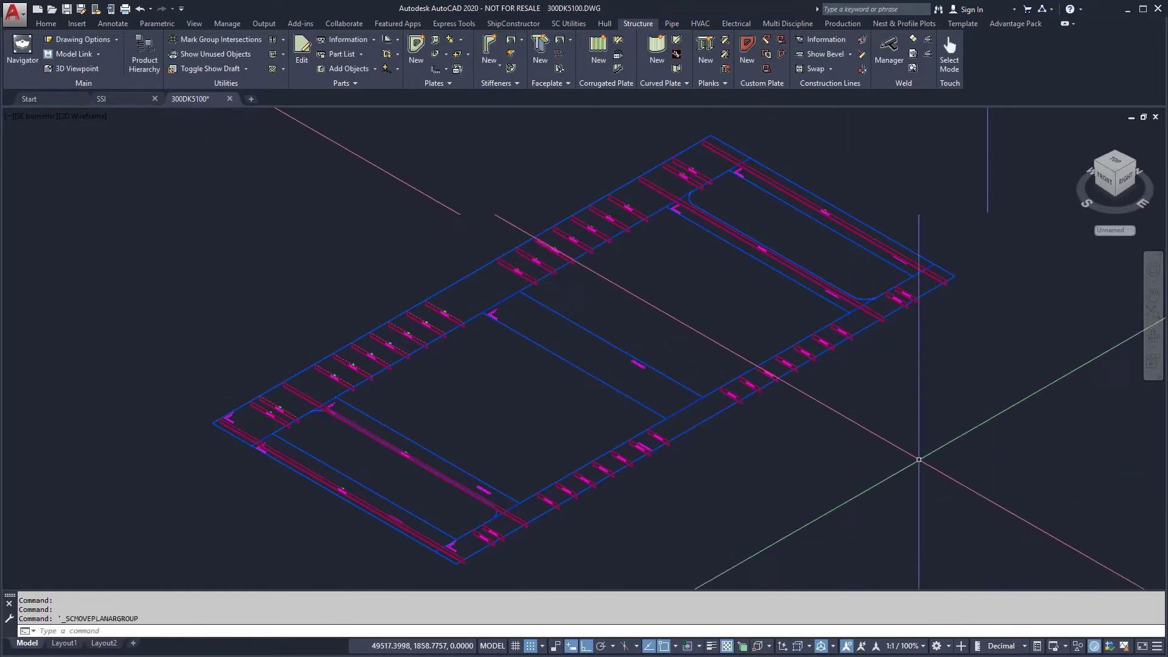
# Open the frame drawing 300FR44, saving the changes to 300DK5100
pyautogui.click(18, 50)
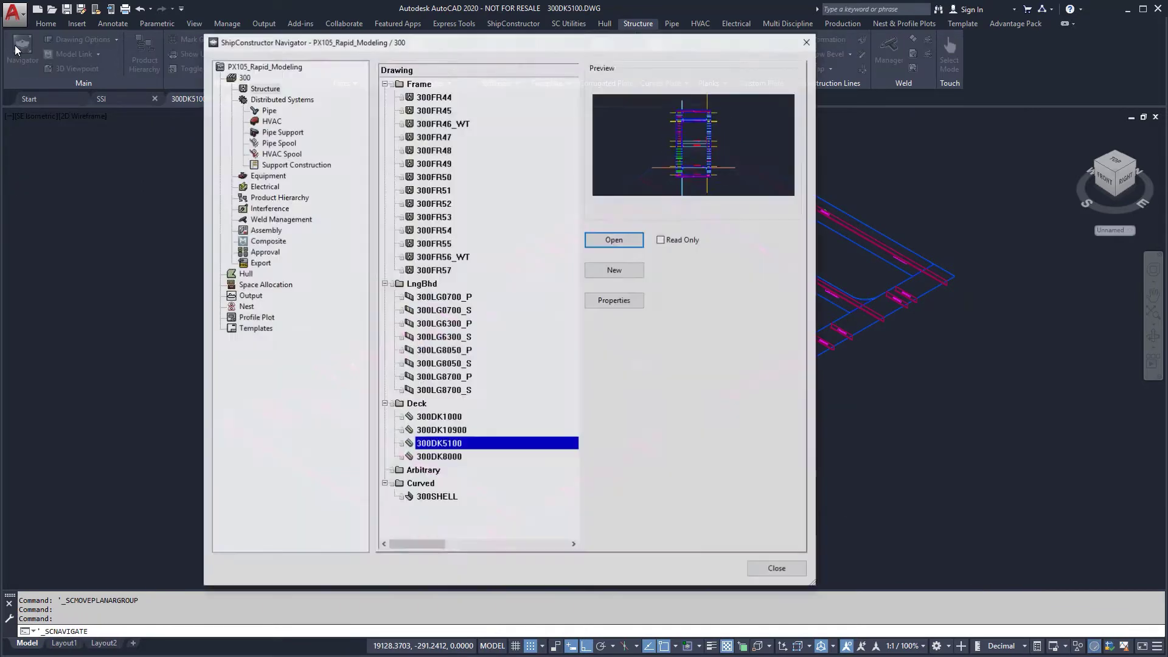
pyautogui.click(441, 98)
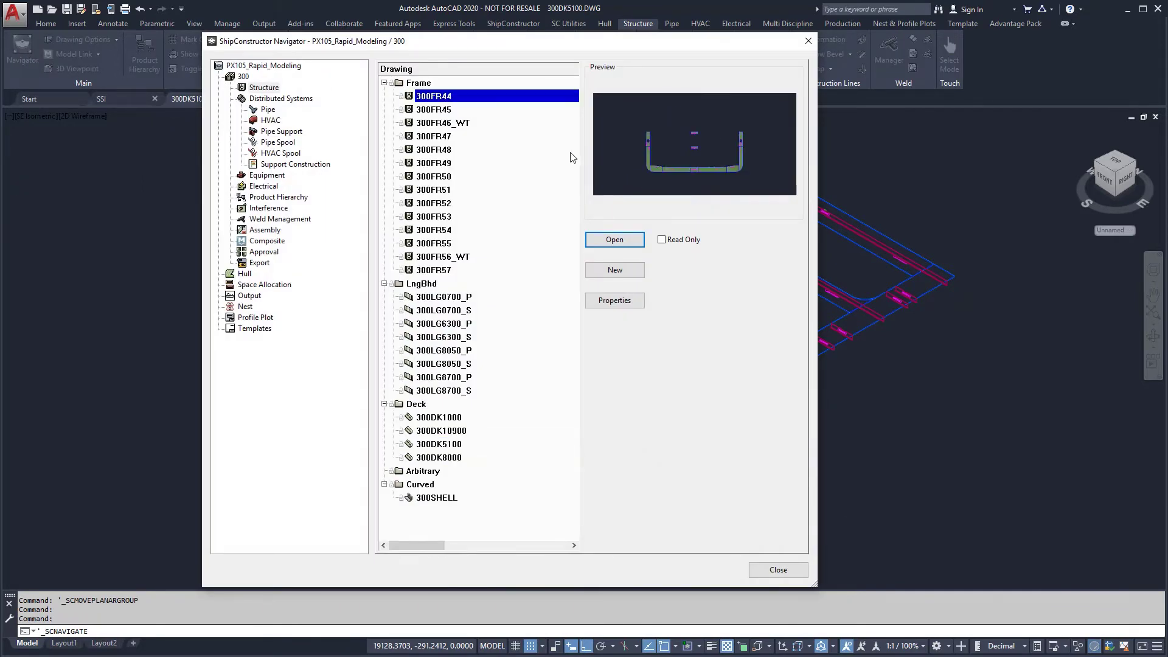
pyautogui.click(633, 241)
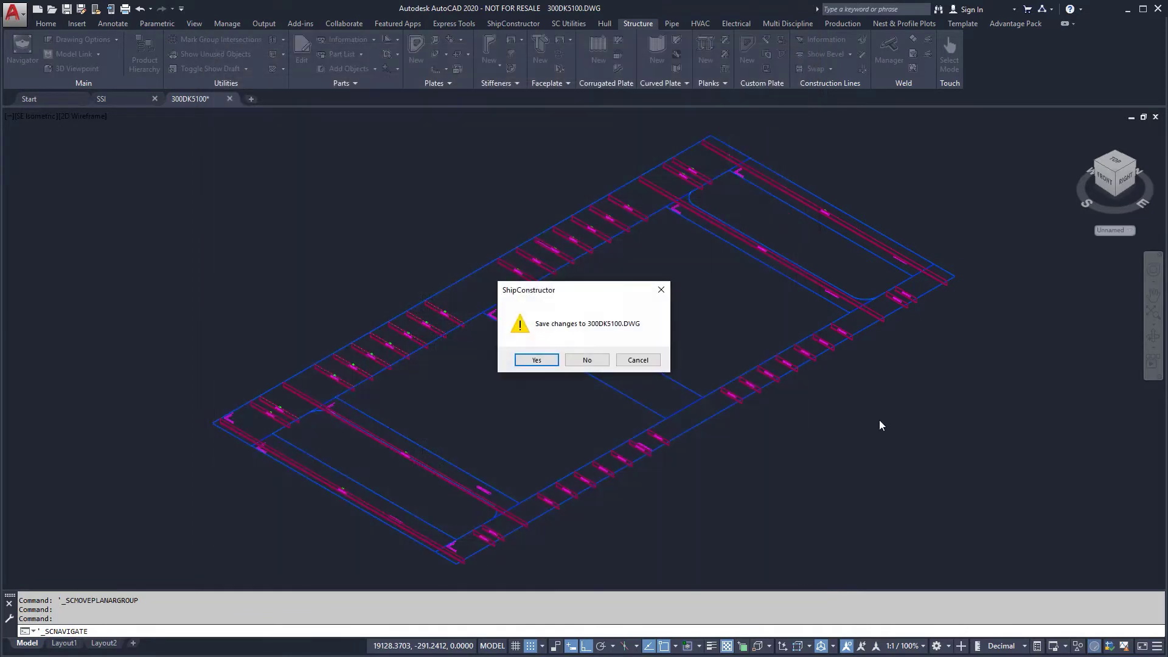
pyautogui.click(537, 361)
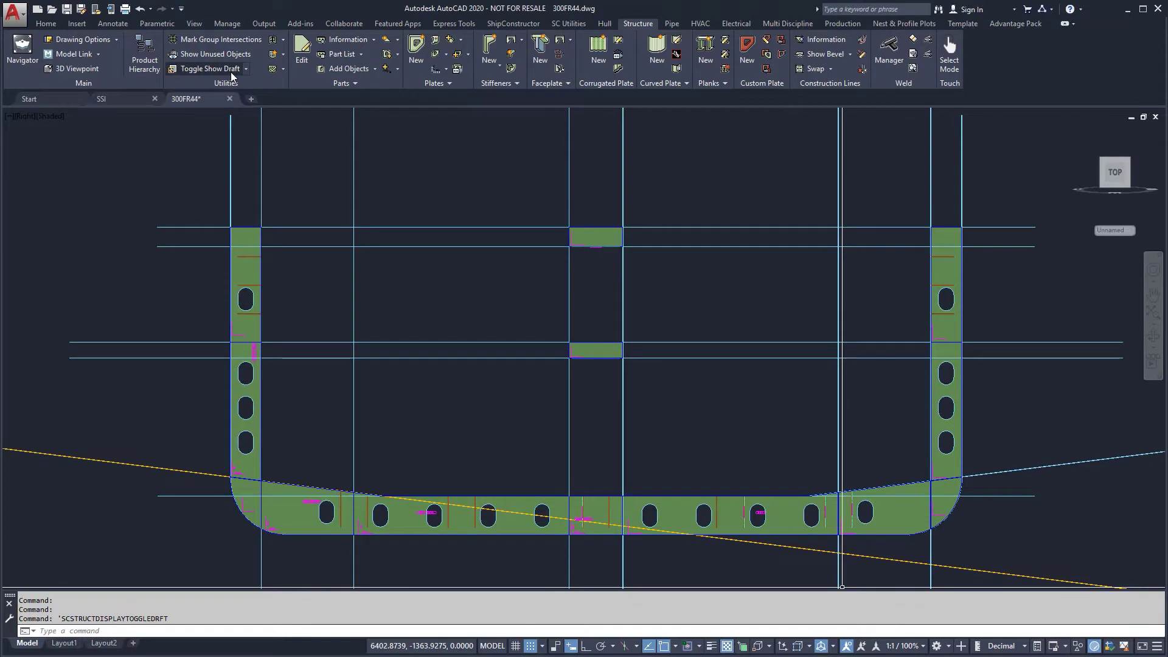
# Place a vertical 5000 linear dimension from the origin 0,0 beside the frame and check its upper end against the deck line
pyautogui.write('0,0')
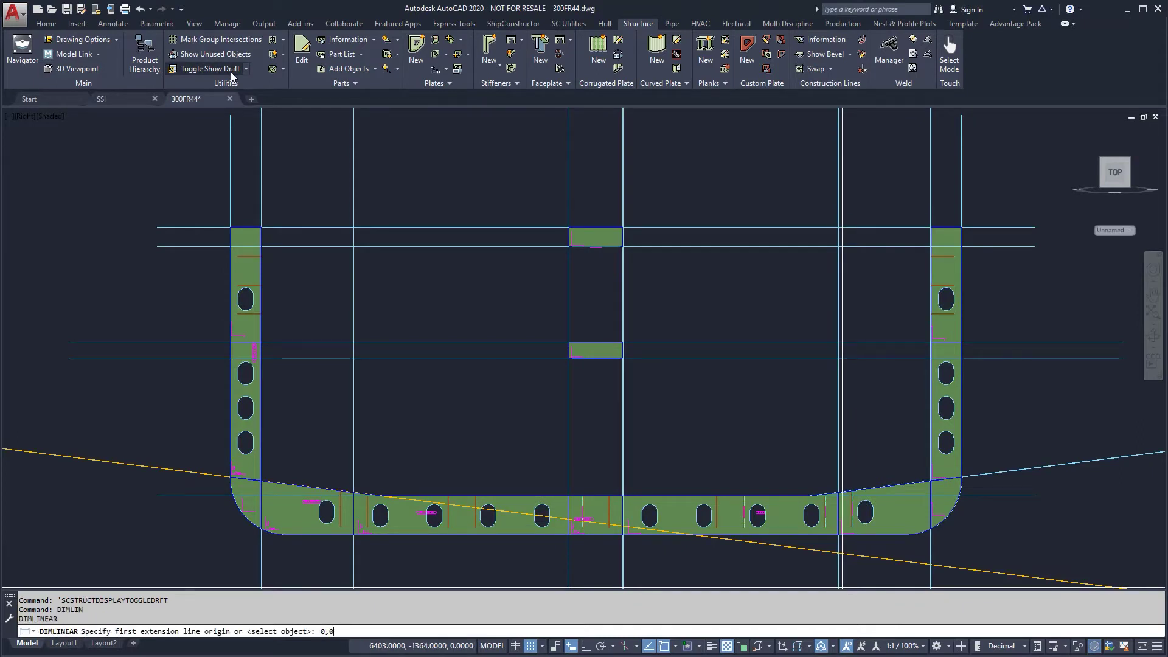
pyautogui.press('Return')
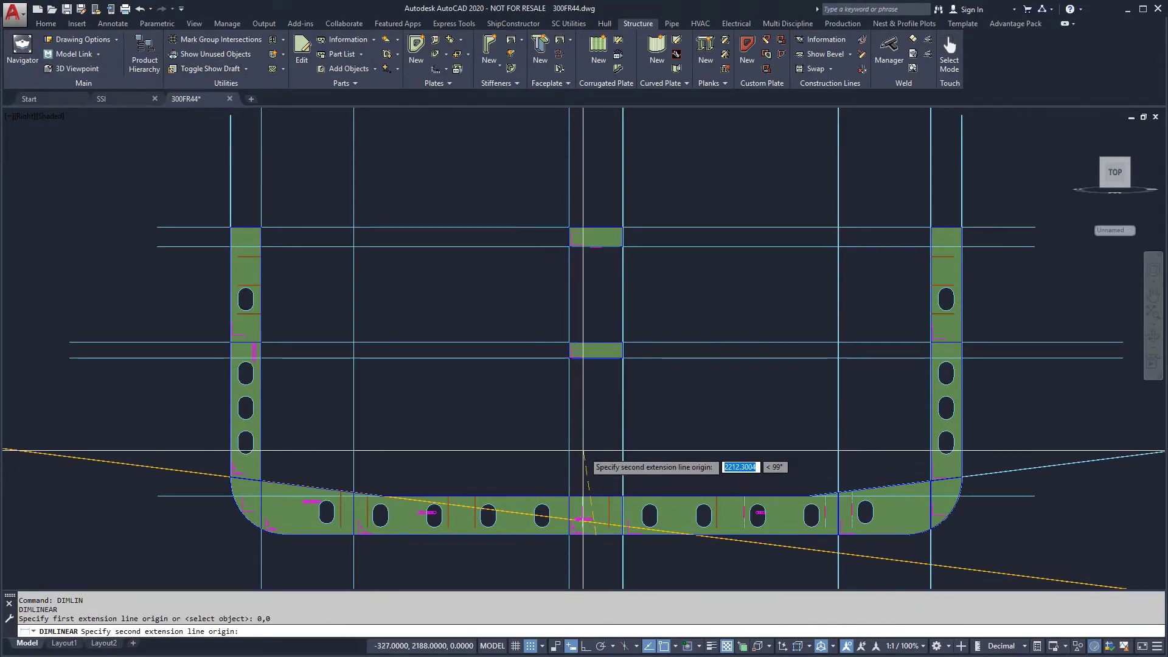
pyautogui.press('F8')
pyautogui.write('5000')
pyautogui.press('Return')
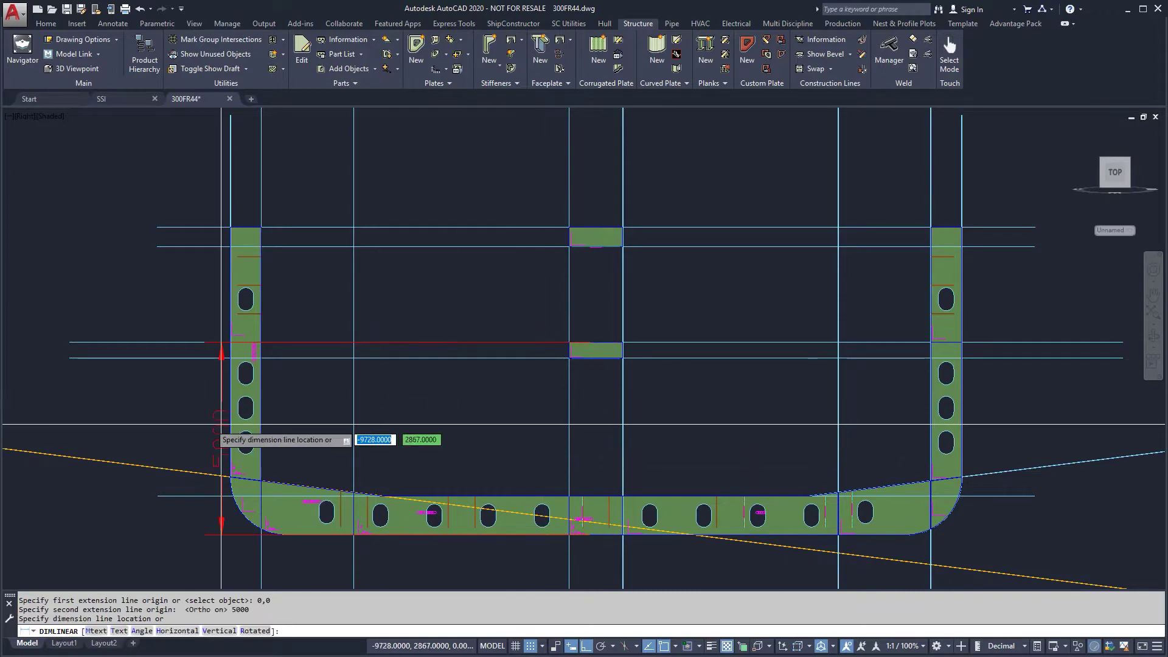
pyautogui.click(153, 409)
pyautogui.scroll(2, 187, 336)
pyautogui.scroll(10, 317, 386)
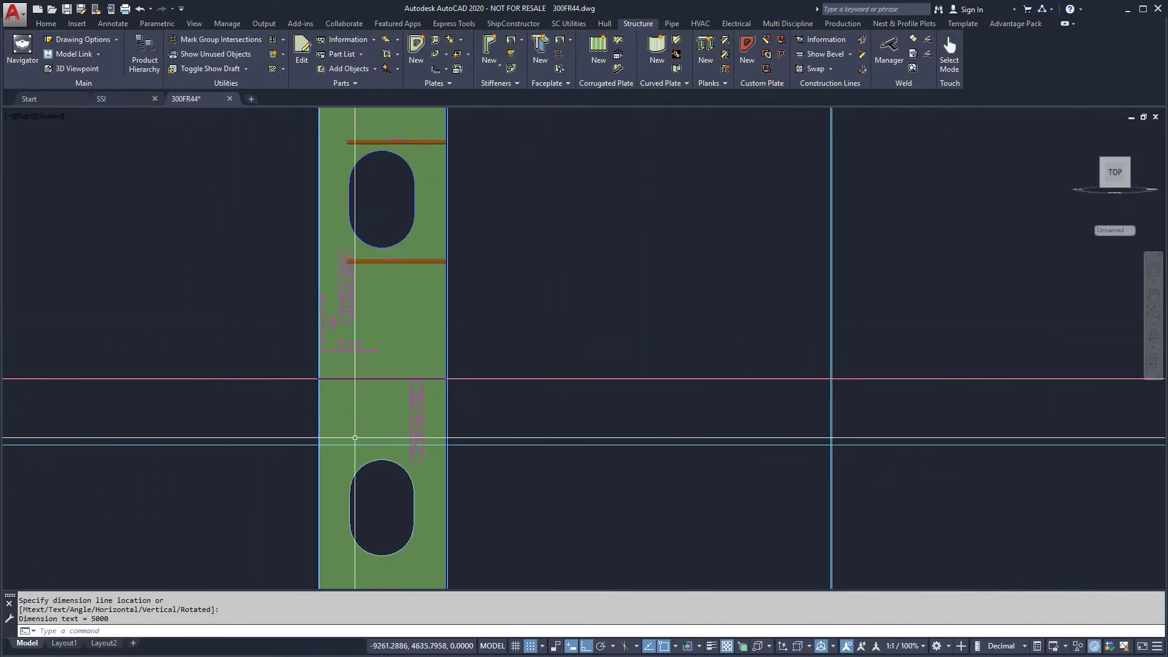
pyautogui.scroll(-11, 318, 387)
pyautogui.middleClick(317, 387)
pyautogui.middleClick(318, 388)
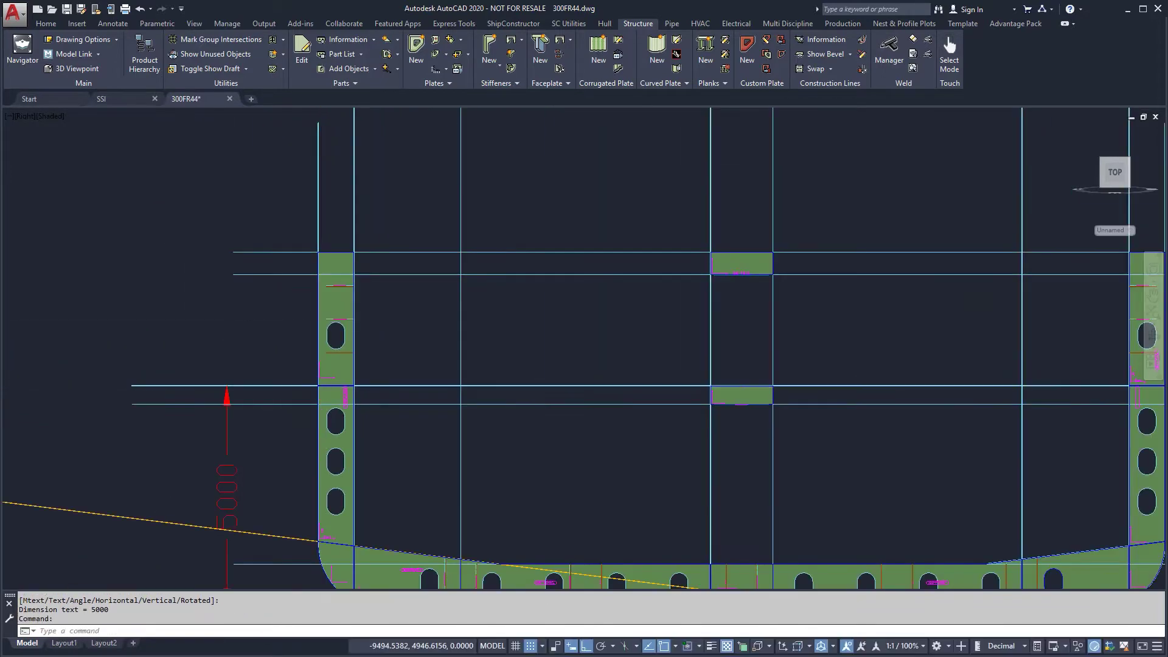
# Hide the draft geometry and add stiffener cutouts to the first of four selected frame plates, 300-P011S, updating its mirror 300-P056P
pyautogui.click(210, 68)
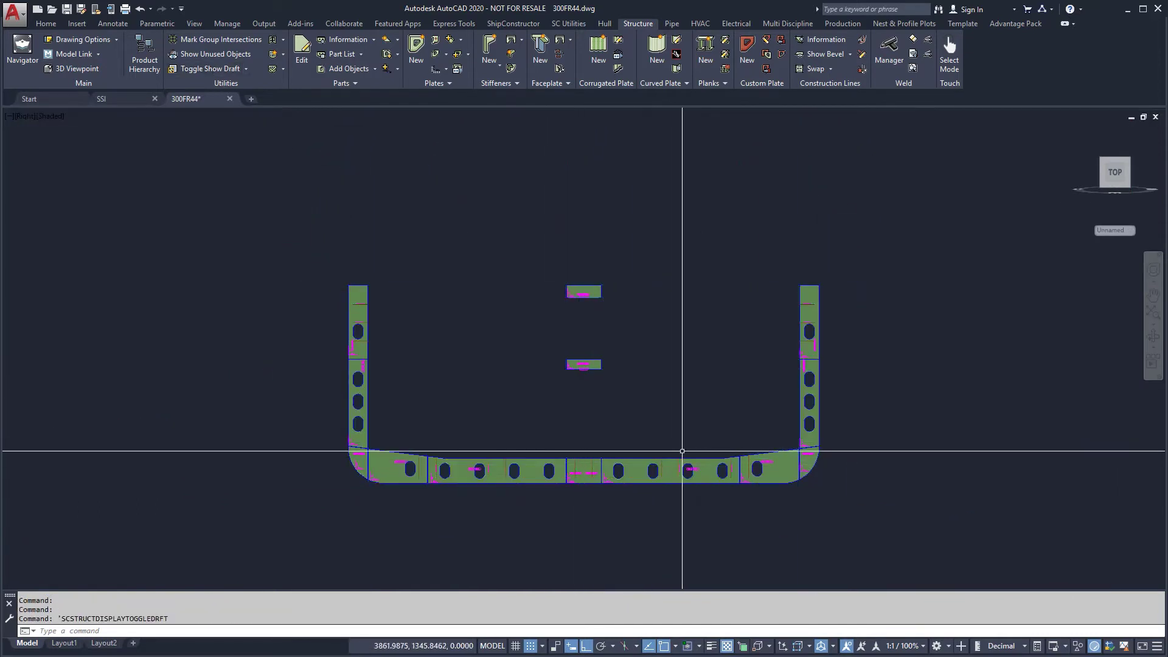
pyautogui.click(450, 40)
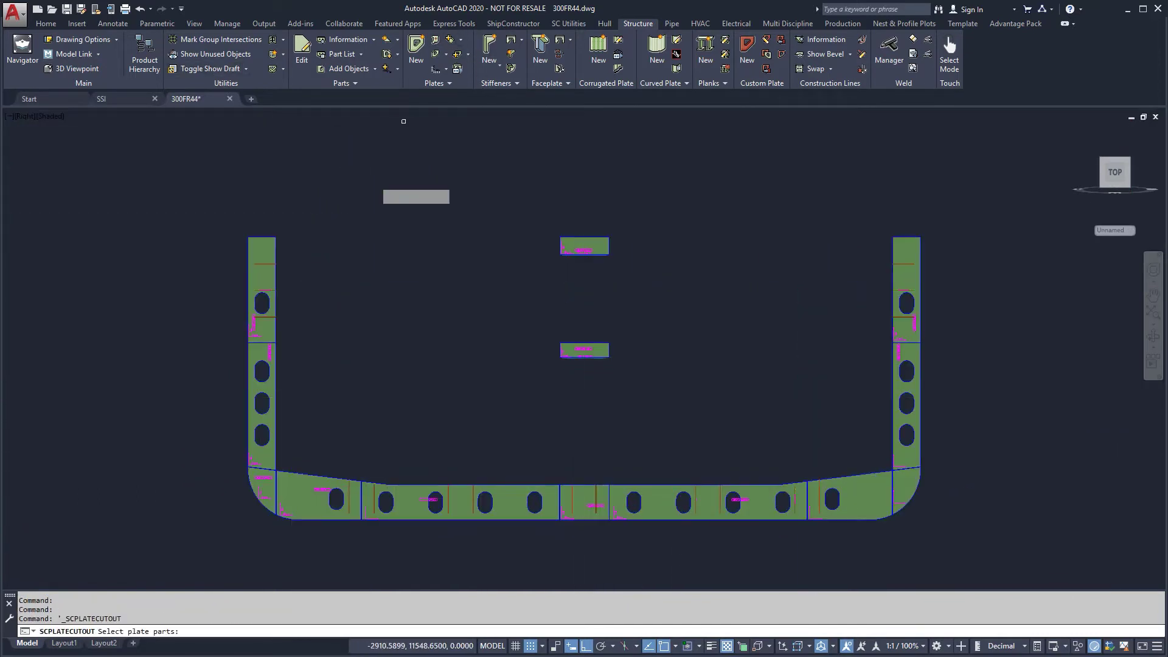
pyautogui.click(402, 520)
pyautogui.click(331, 515)
pyautogui.press('Return')
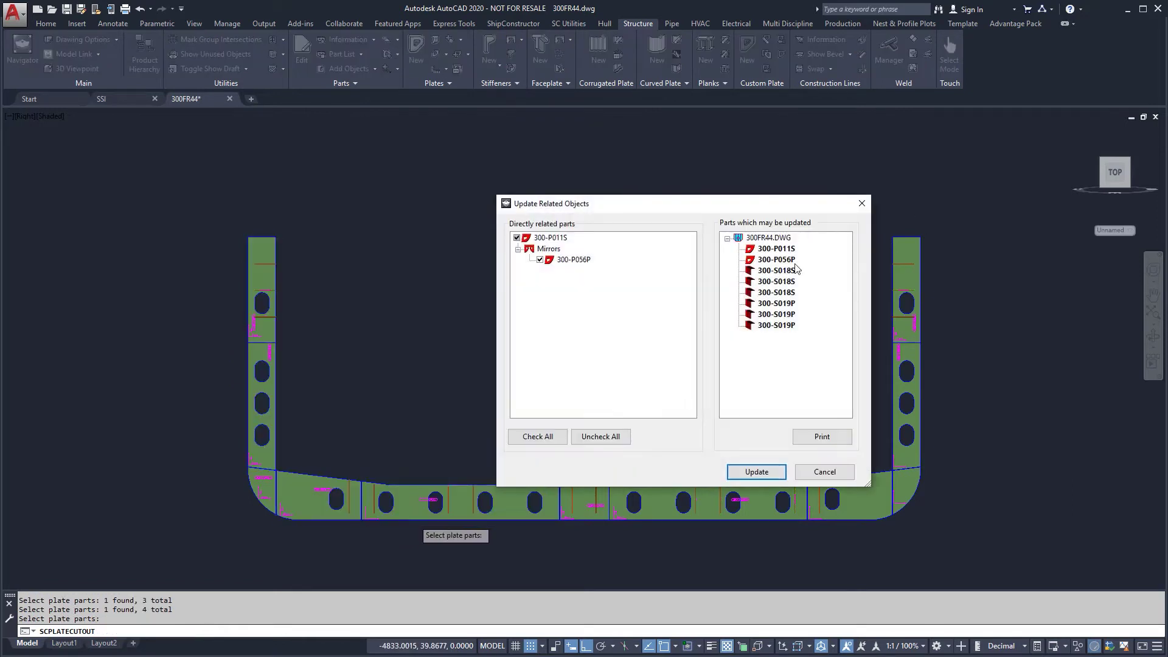
pyautogui.click(766, 476)
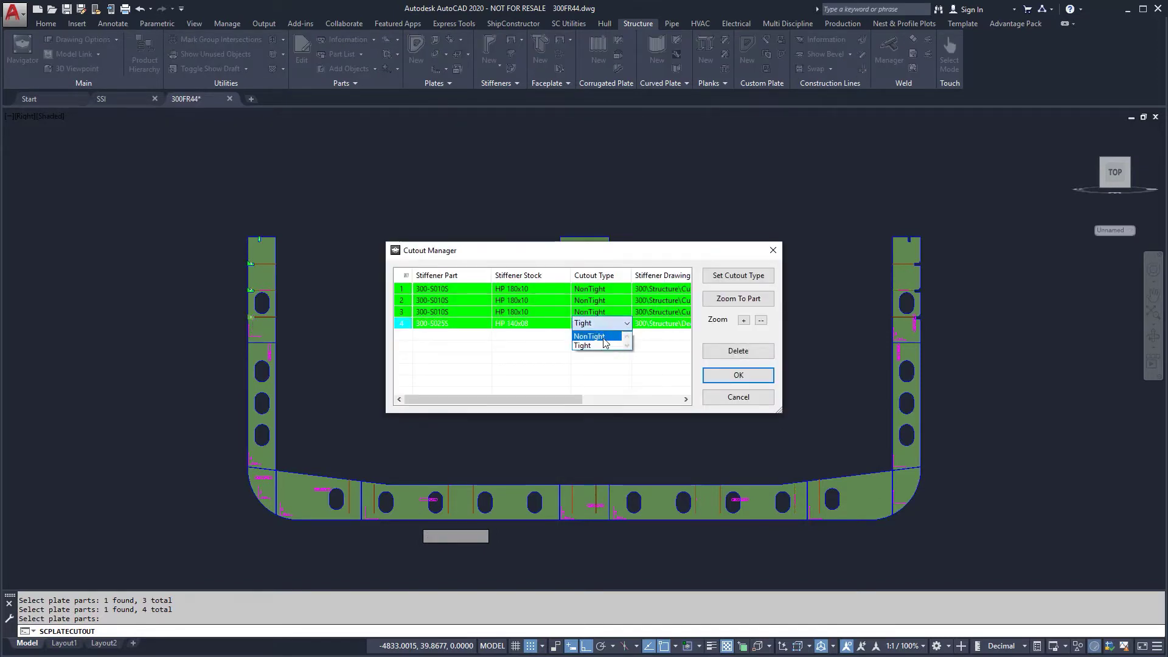
pyautogui.click(720, 377)
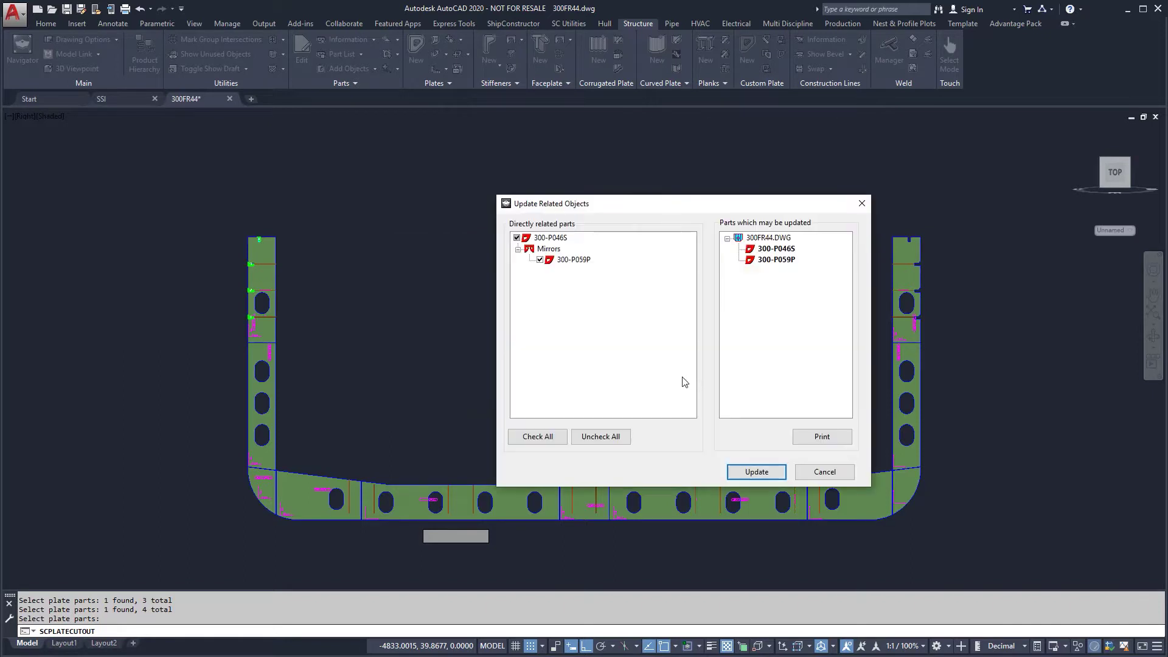
# Create the stiffener cutouts in the remaining selected plates, including 300-P046S and 300-P048S, updating their mirrored parts
pyautogui.click(743, 472)
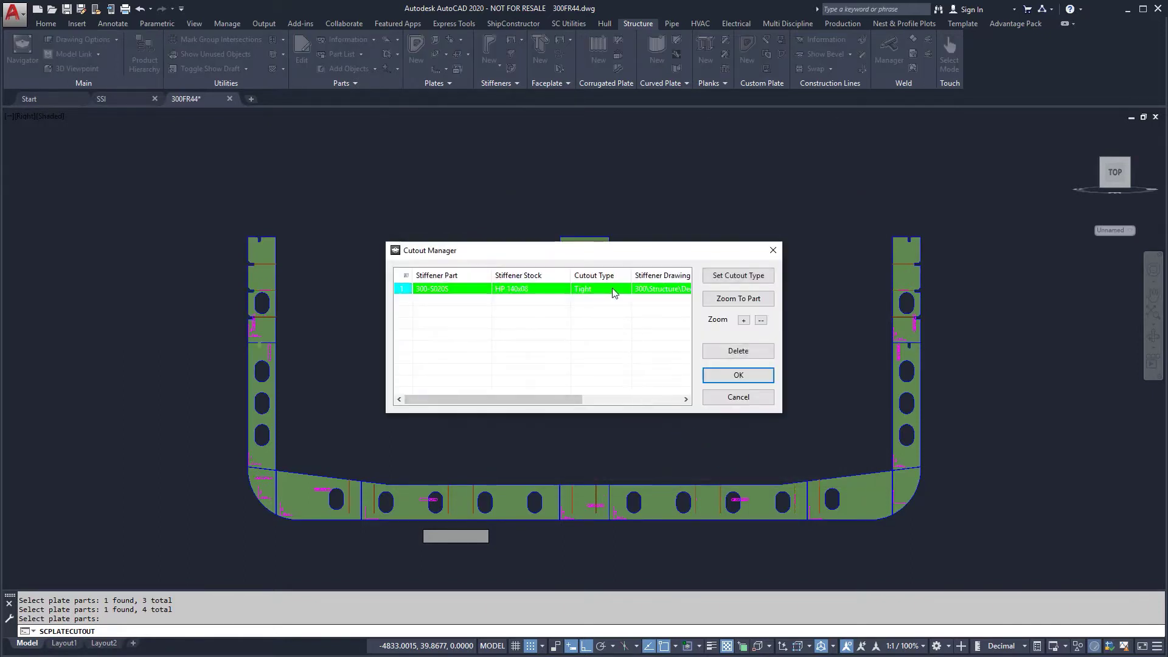
pyautogui.click(713, 375)
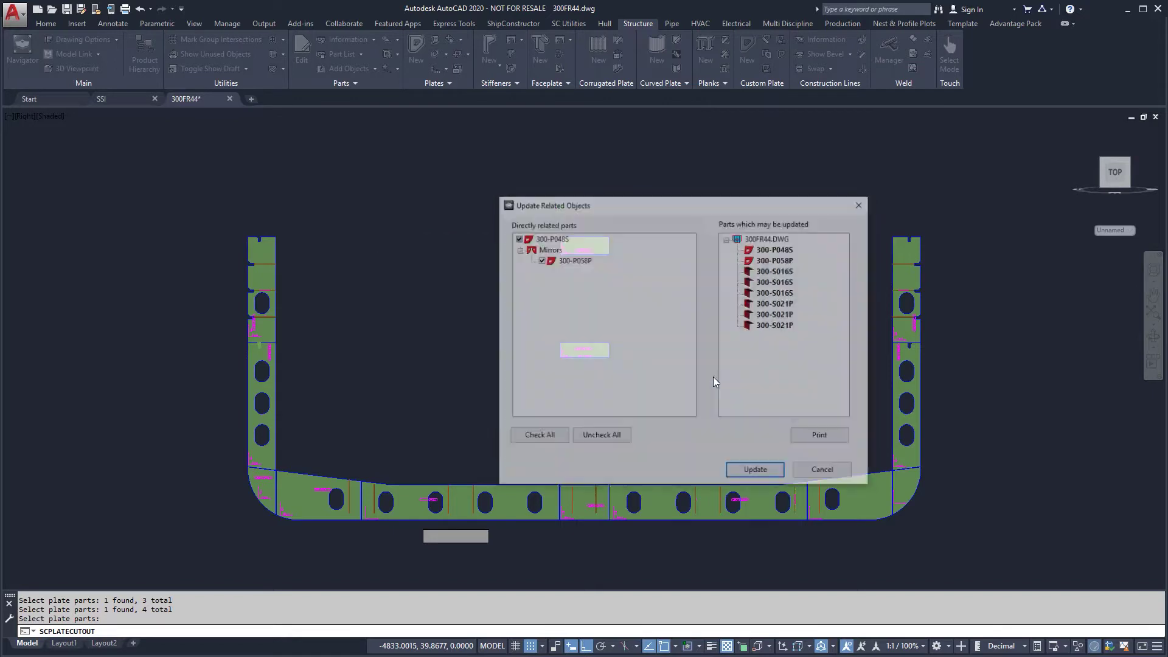
pyautogui.click(738, 472)
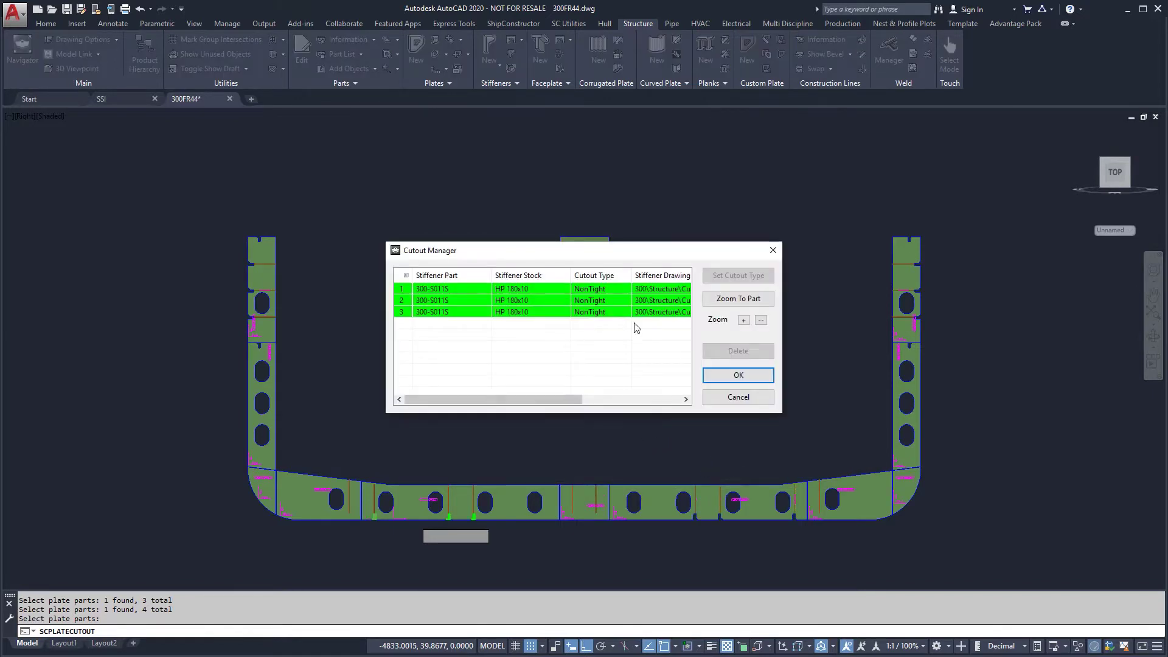
pyautogui.click(722, 376)
pyautogui.click(737, 471)
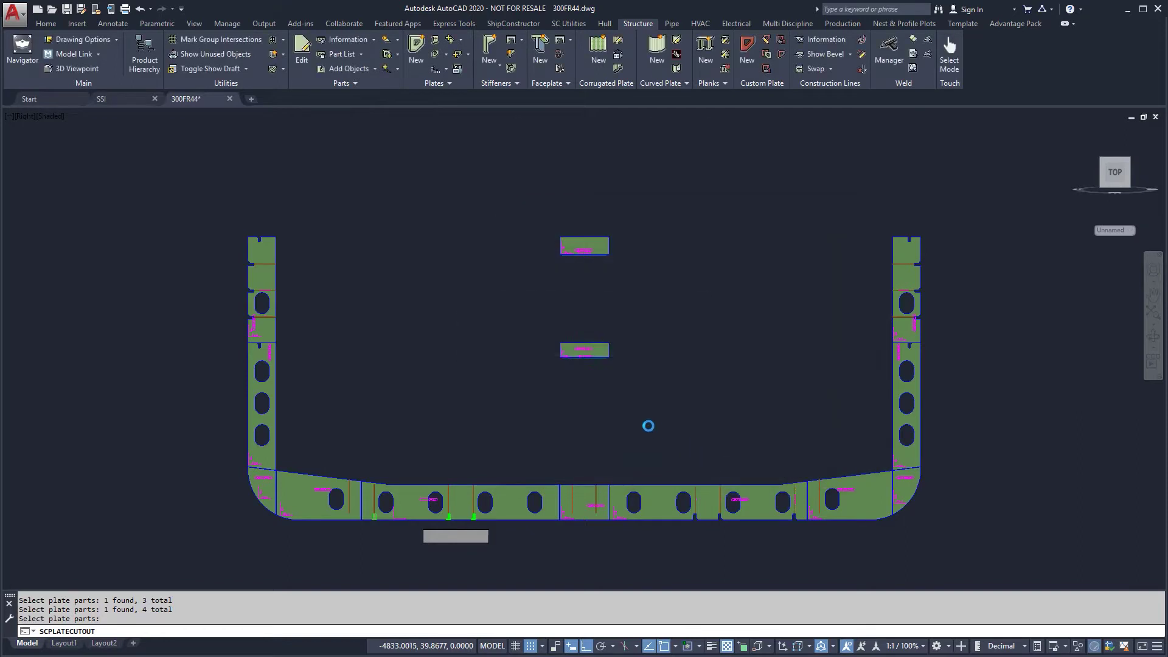
pyautogui.click(713, 374)
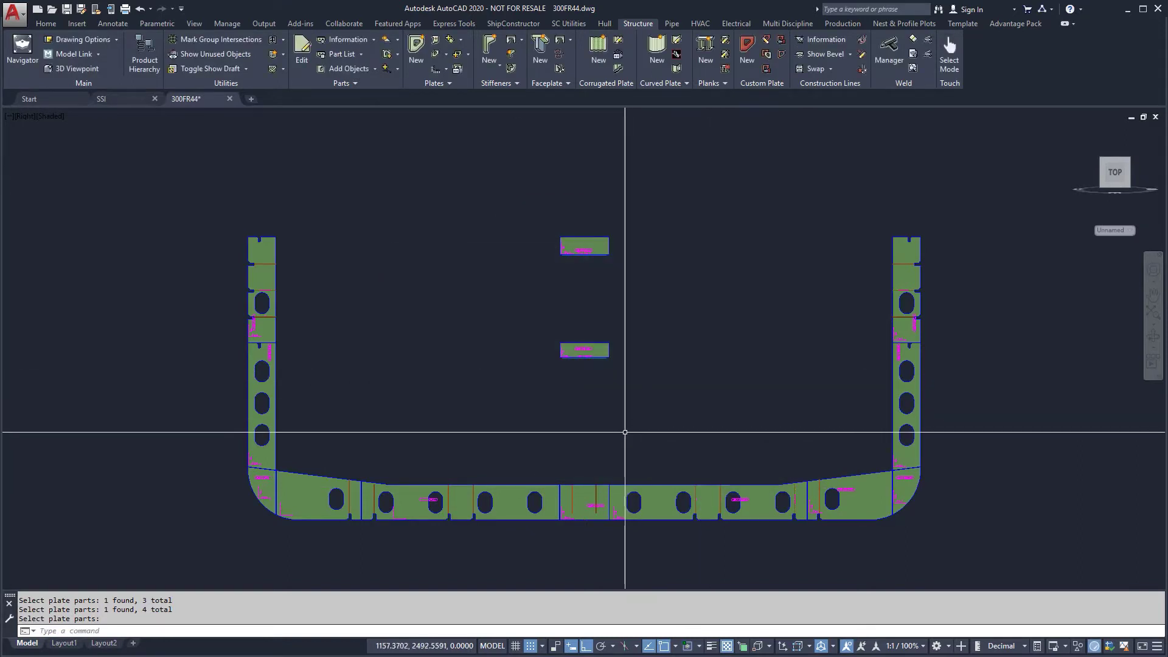
# Undo the corner treatment and intersection marks, and mark 300FR44_M's intersections using profile and plate solids of LngBhd, Deck and Curved groups
pyautogui.hotkey('ctrl', 'z')
pyautogui.hotkey('ctrl', 'z')
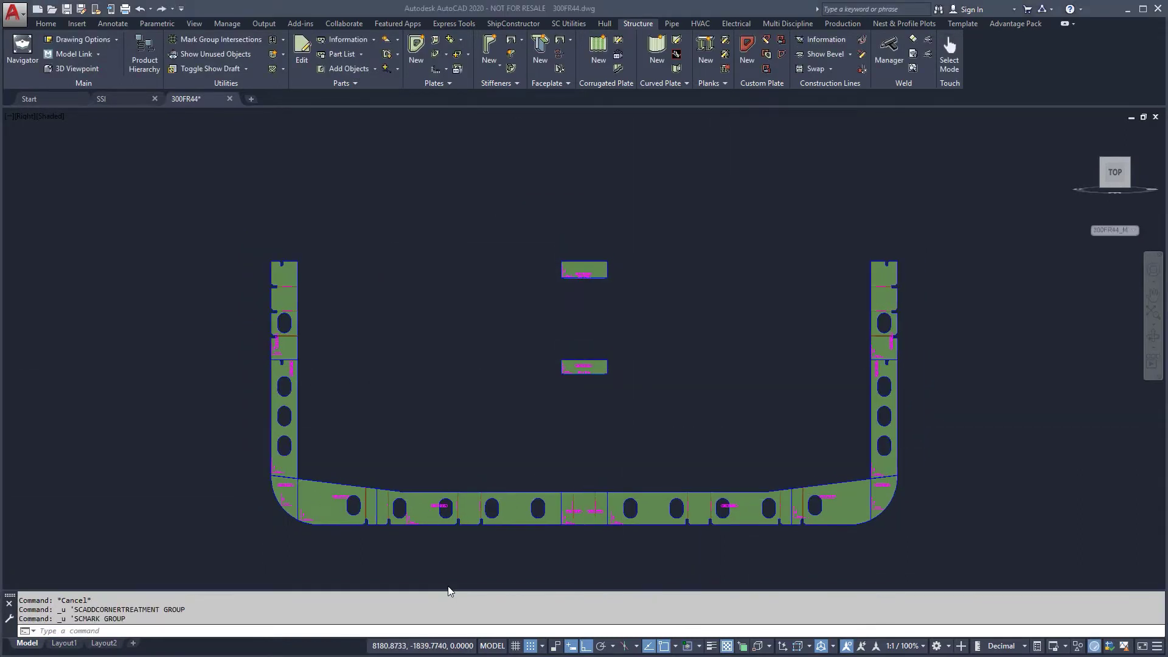
pyautogui.click(239, 39)
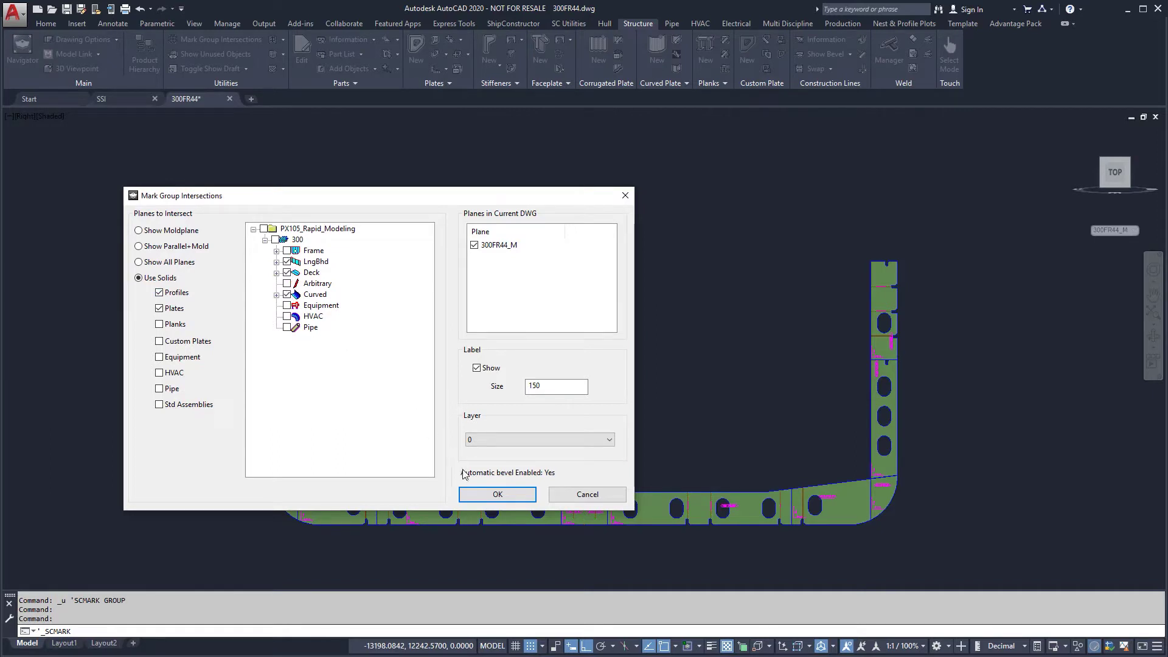
pyautogui.click(490, 494)
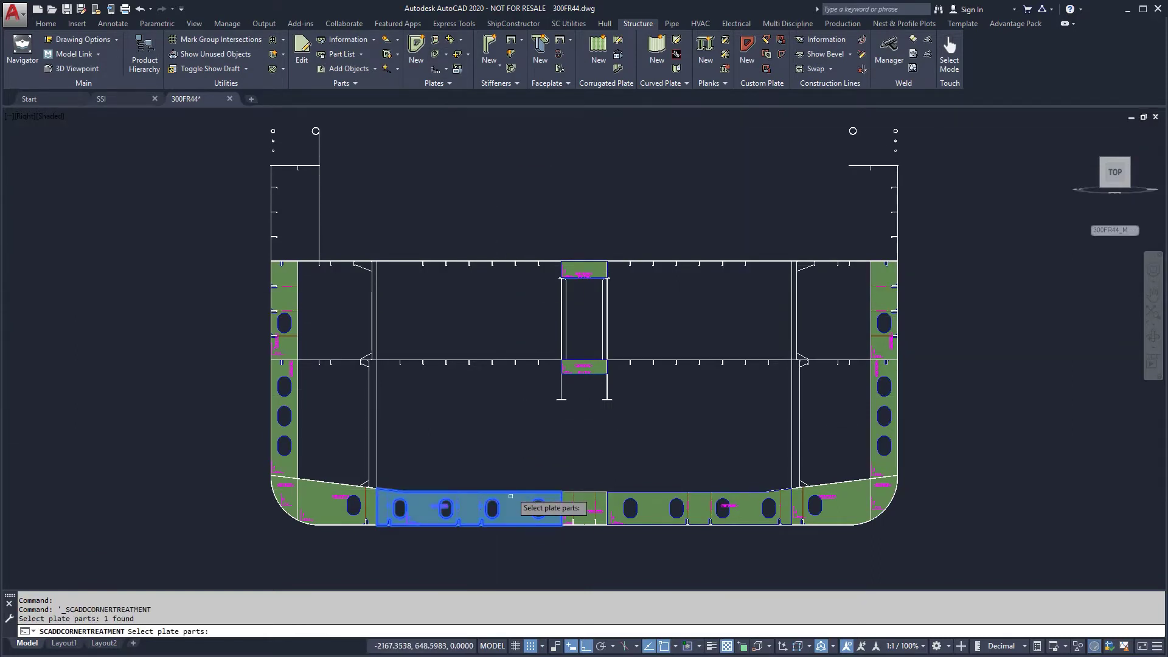
# Apply Scallop R40 corner treatments to plate 300-P048S at the corners, seams and knuckle along its upper edge
pyautogui.press('Return')
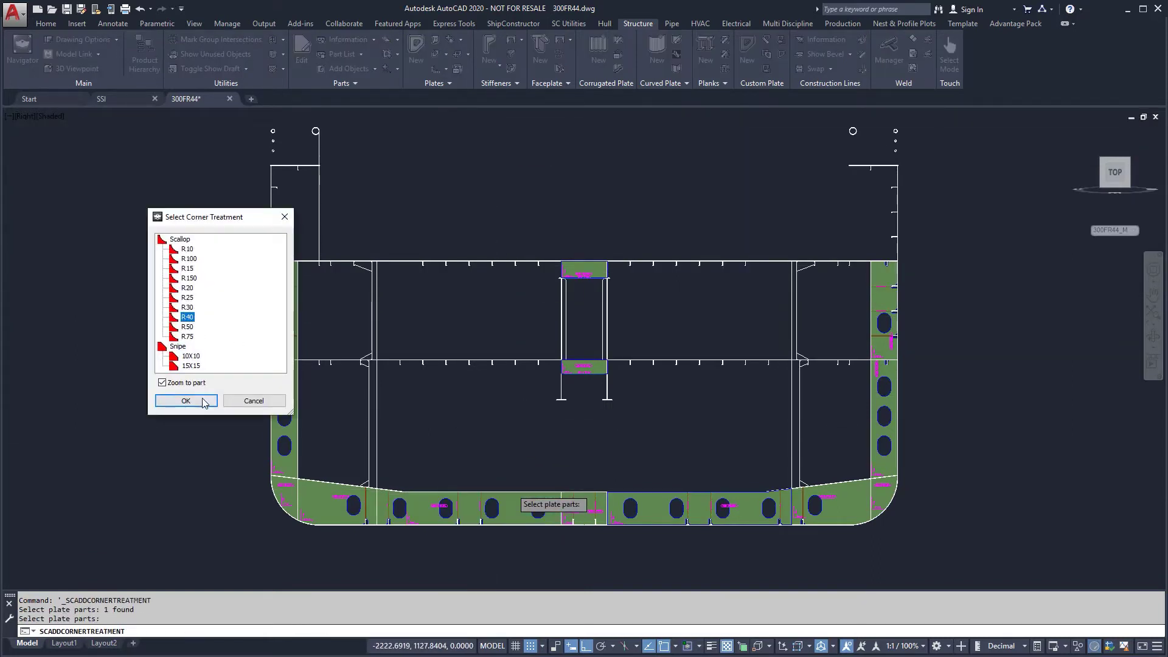
pyautogui.click(203, 402)
pyautogui.click(758, 474)
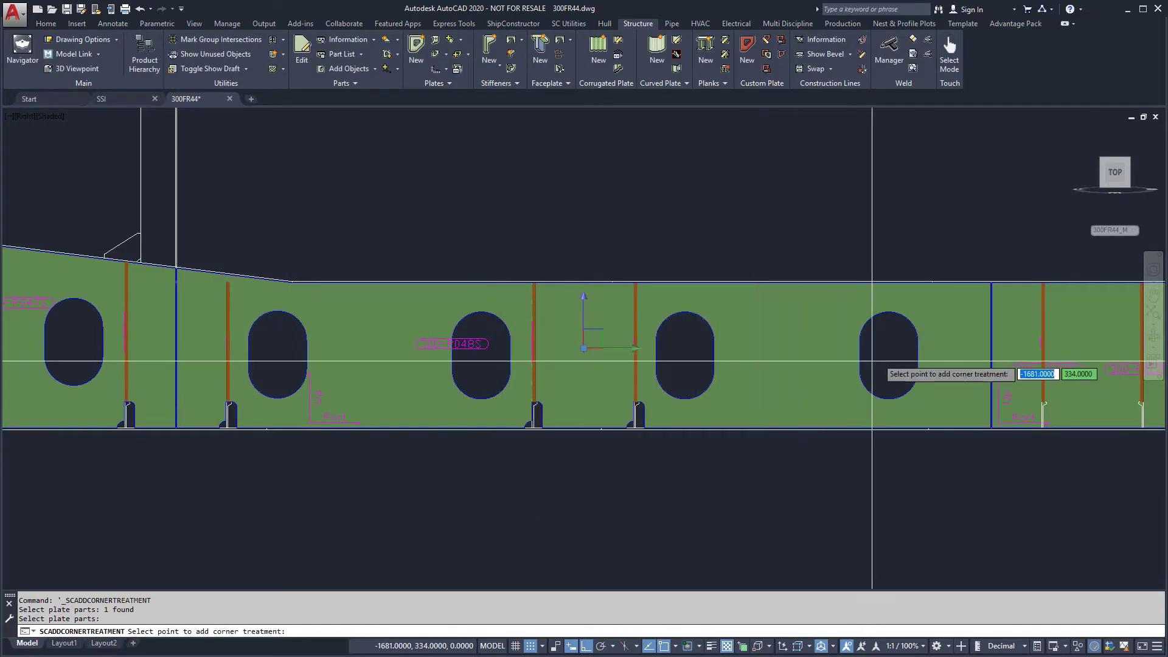
pyautogui.scroll(6, 994, 279)
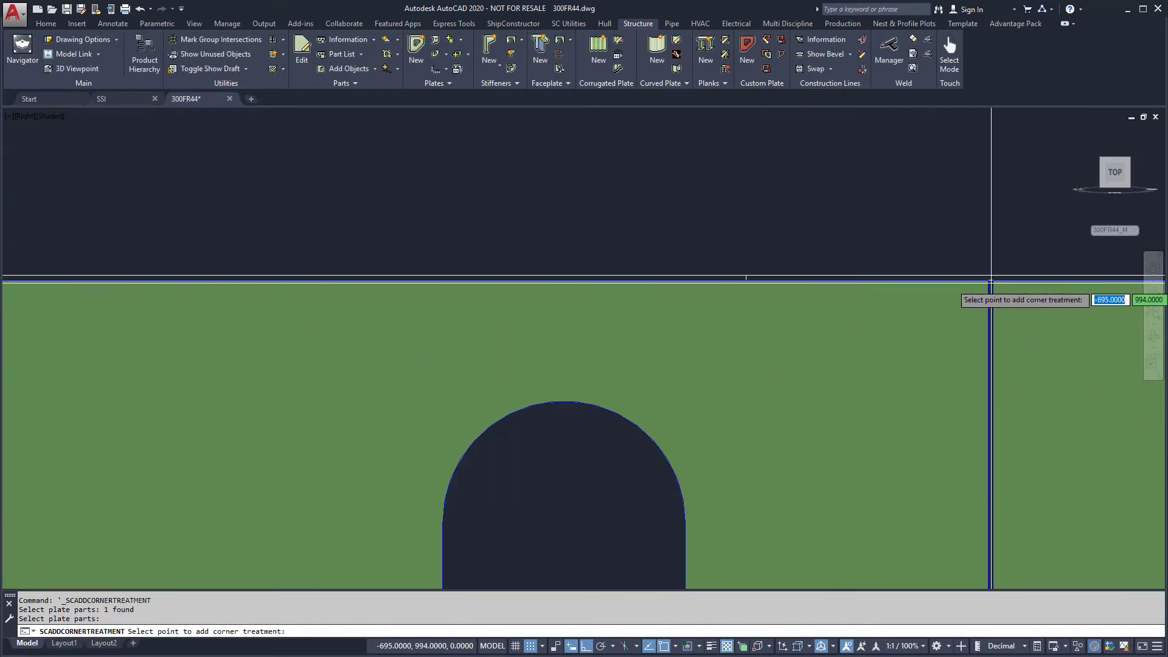
pyautogui.scroll(-4, 765, 280)
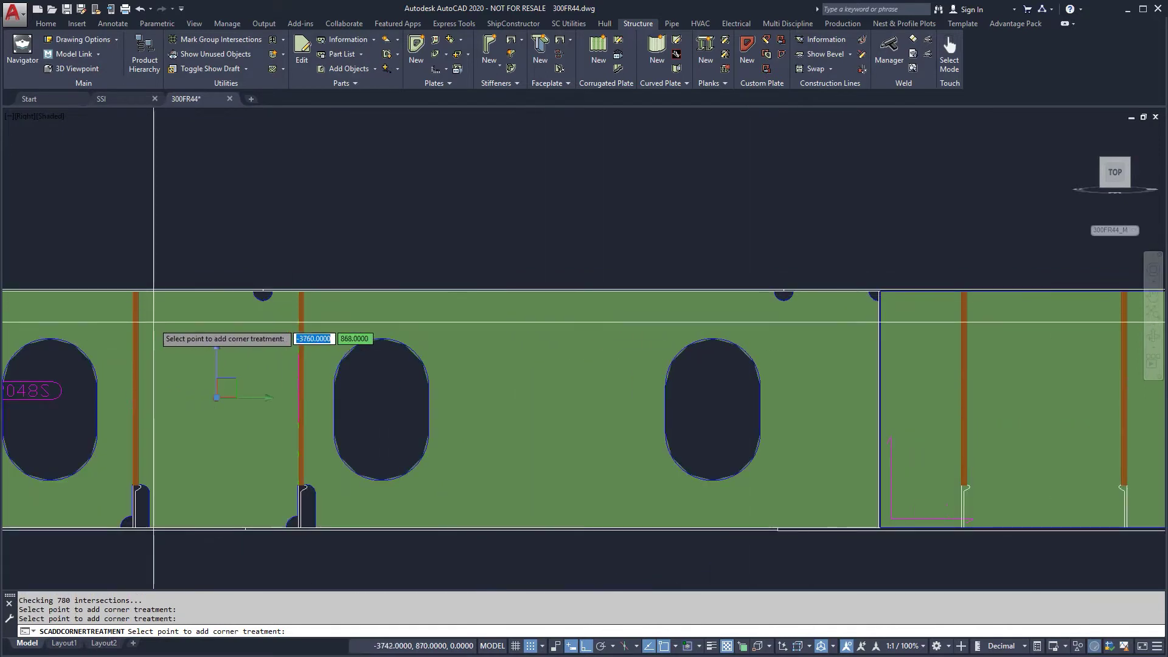
pyautogui.moveTo(155, 315)
pyautogui.mouseDown(button='middle')
pyautogui.moveTo(253, 331)
pyautogui.moveTo(777, 315)
pyautogui.moveTo(859, 291)
pyautogui.mouseUp(button='middle')
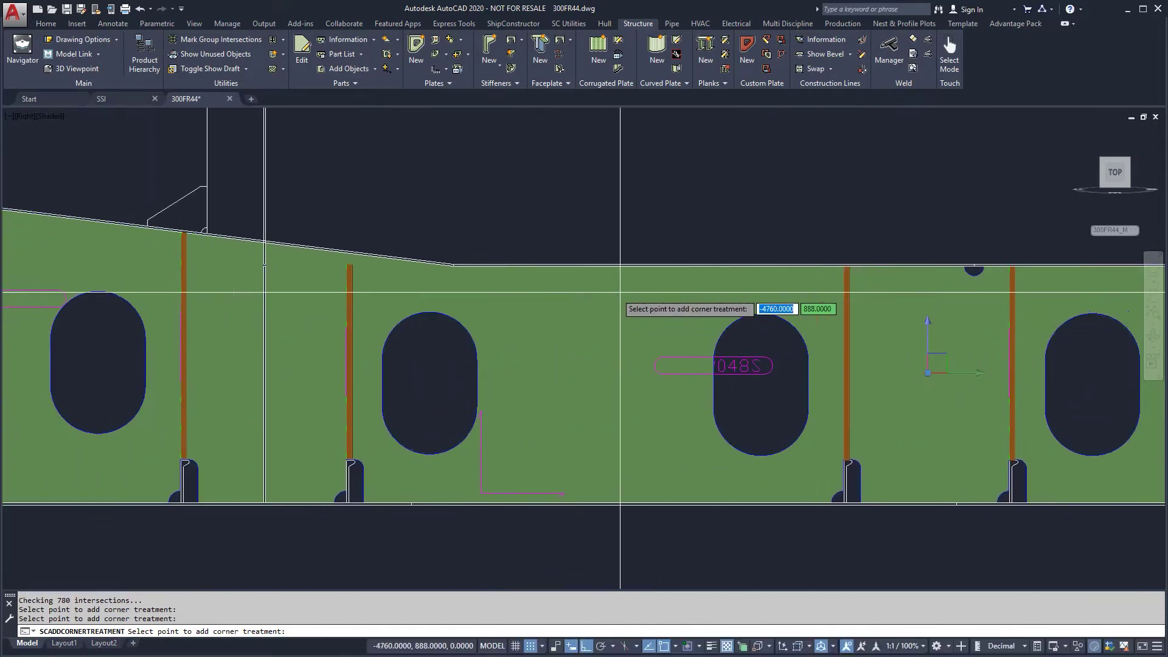
pyautogui.click(453, 266)
pyautogui.scroll(7, 266, 243)
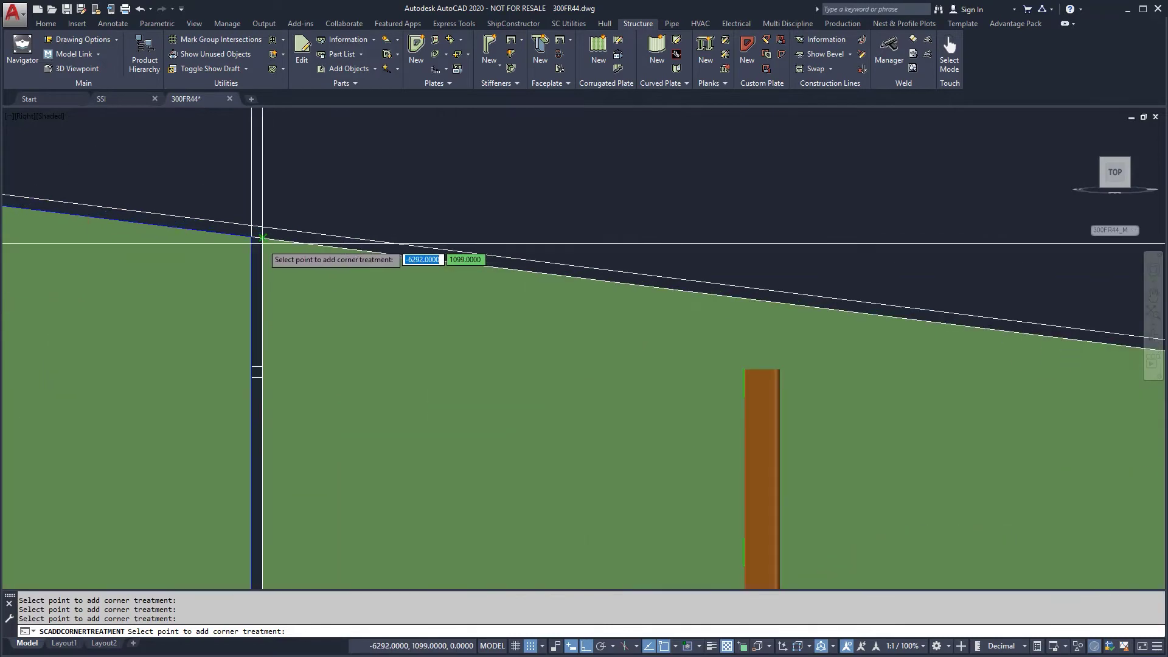
# Add R40 scallops at the lower outboard corner of plate 300-P048S and at the nearest seam on its lower edge
pyautogui.scroll(-6, 262, 243)
pyautogui.scroll(6, 262, 440)
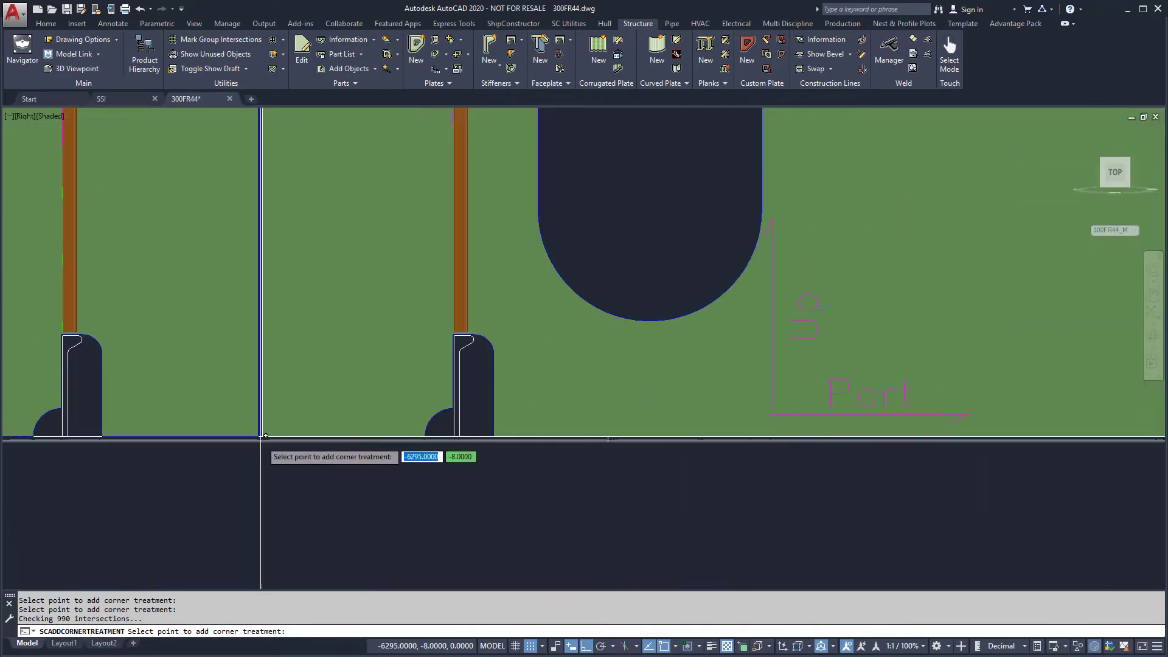
pyautogui.scroll(5, 263, 435)
pyautogui.click(263, 436)
pyautogui.scroll(-7, 346, 393)
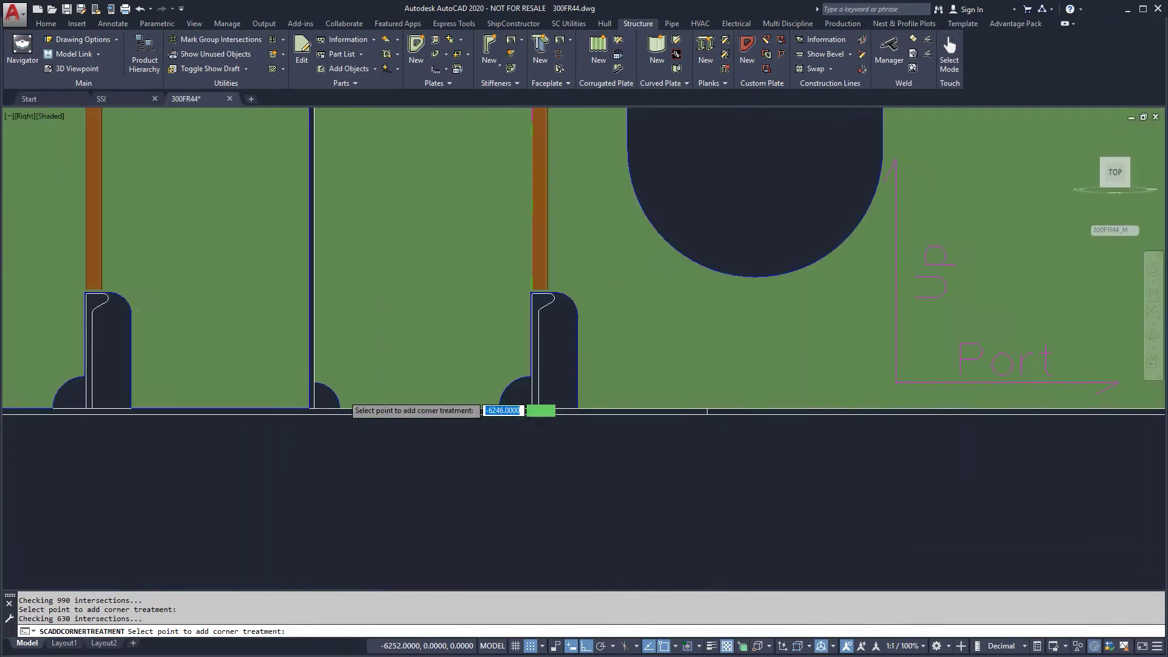
pyautogui.scroll(-5, 568, 405)
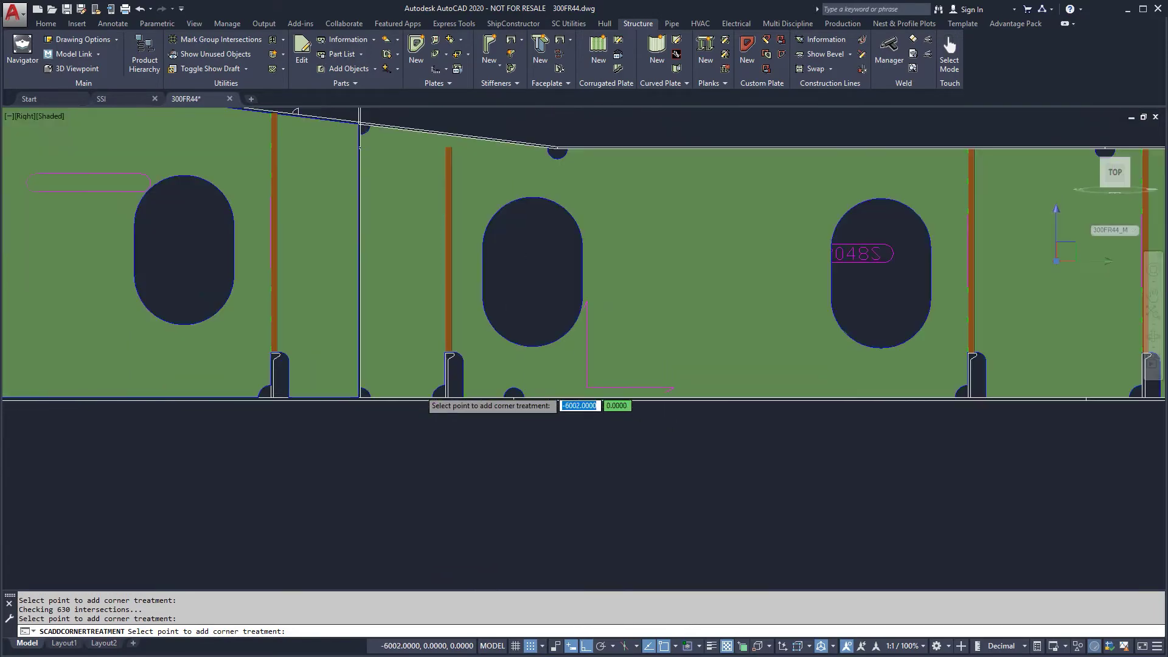
# Add R40 scallops at the remaining lower-edge seams and the lower inboard corner of plate 300-P048S
pyautogui.scroll(6, 824, 396)
pyautogui.click(858, 395)
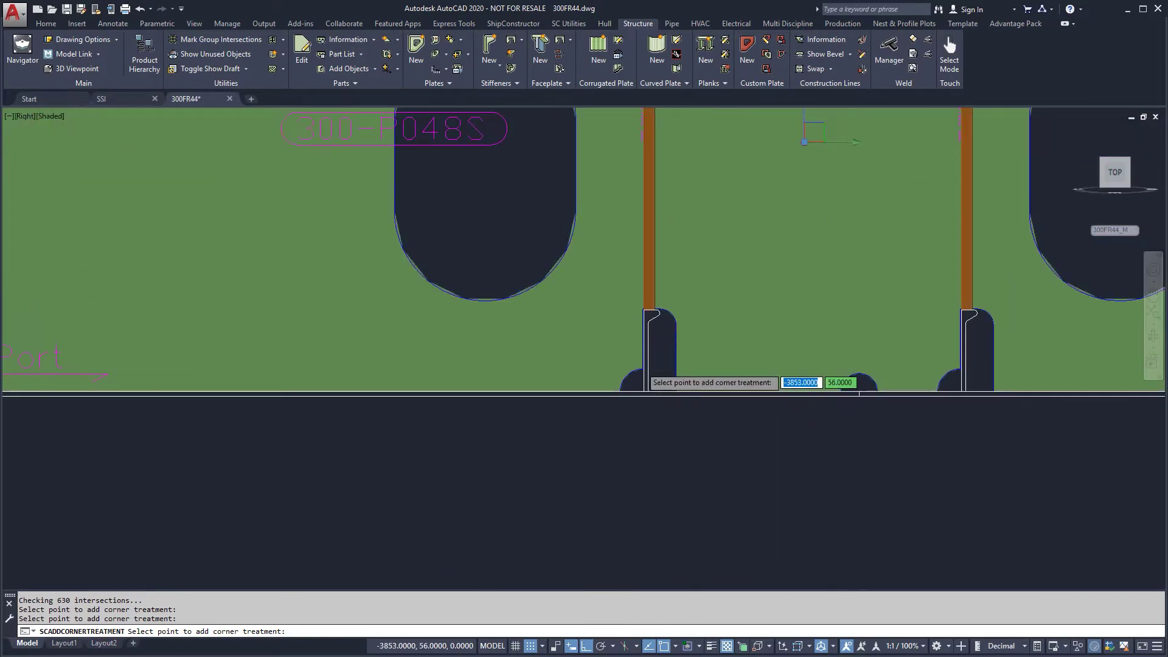
pyautogui.scroll(-7, 631, 368)
pyautogui.scroll(5, 906, 384)
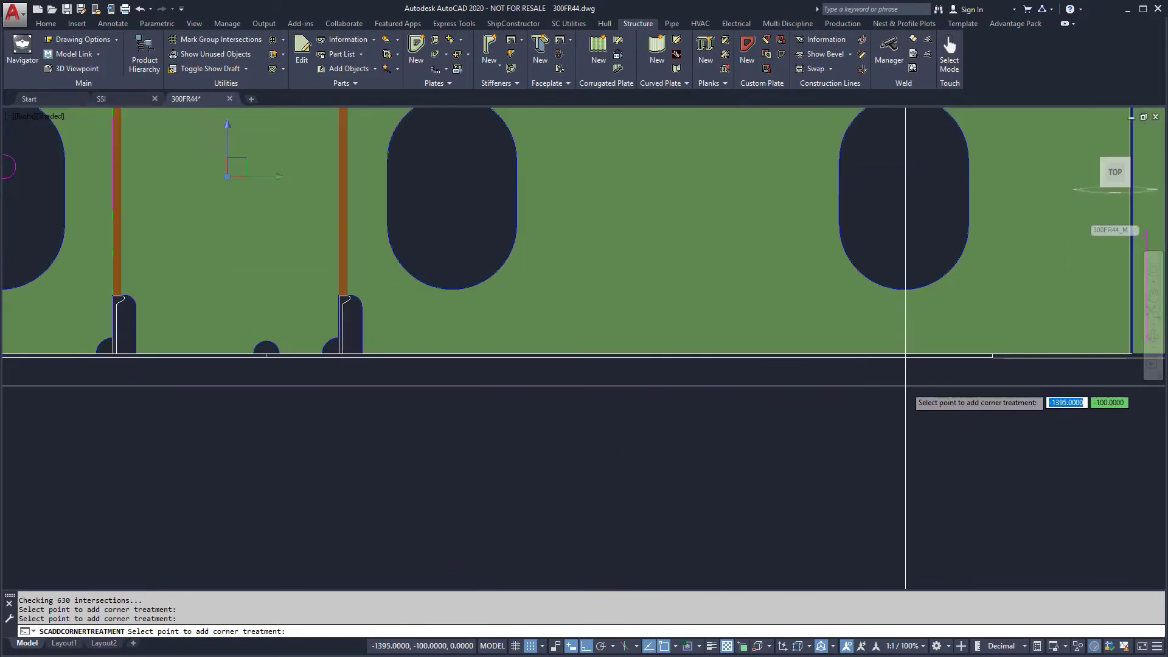
pyautogui.click(992, 355)
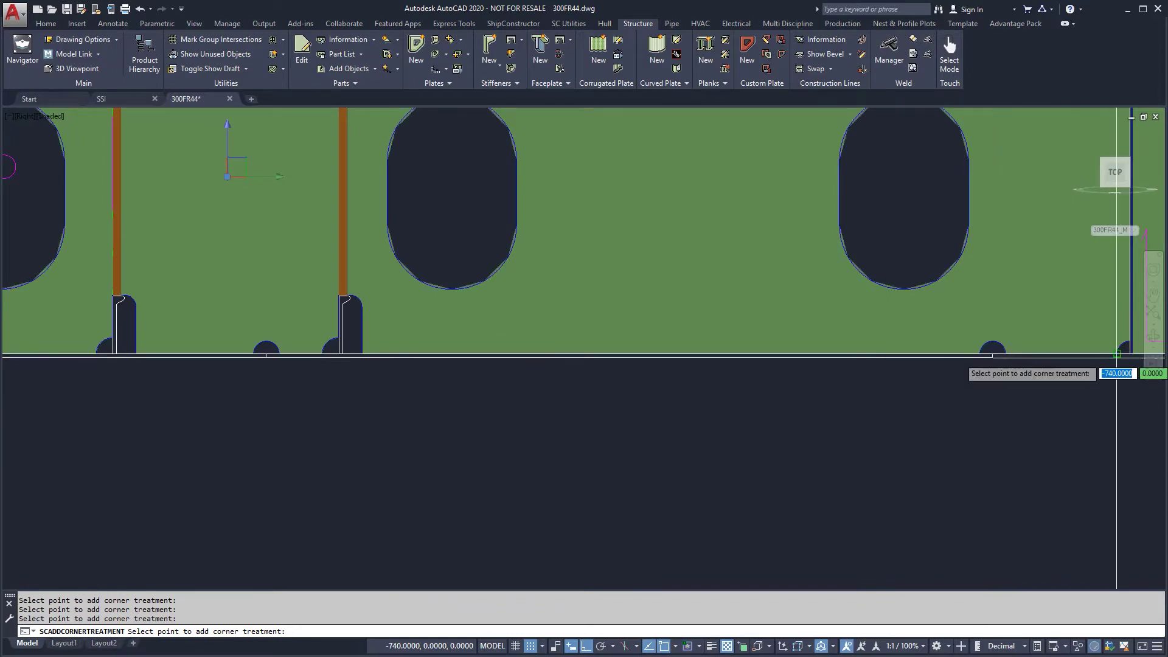
pyautogui.scroll(-4, 979, 274)
pyautogui.press('Return')
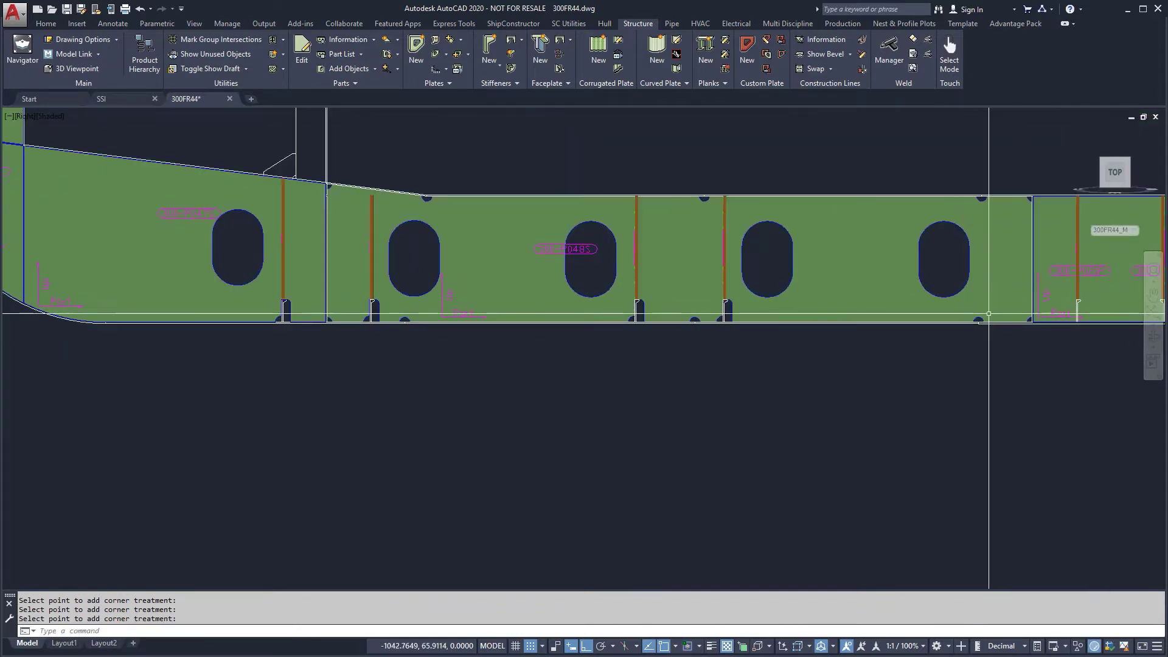
# Draw a rectangle 775 high between the two vertical members, directly below the central plate under deck 300DK5100
pyautogui.middleClick(819, 355)
pyautogui.middleClick(819, 355)
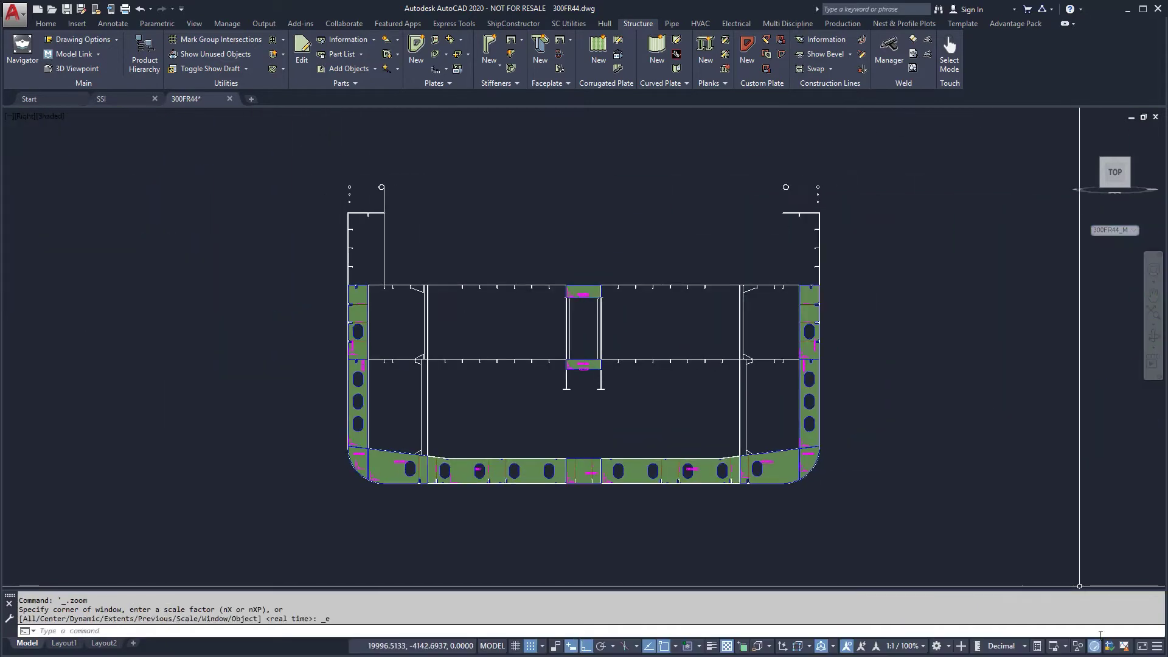
pyautogui.write('rec')
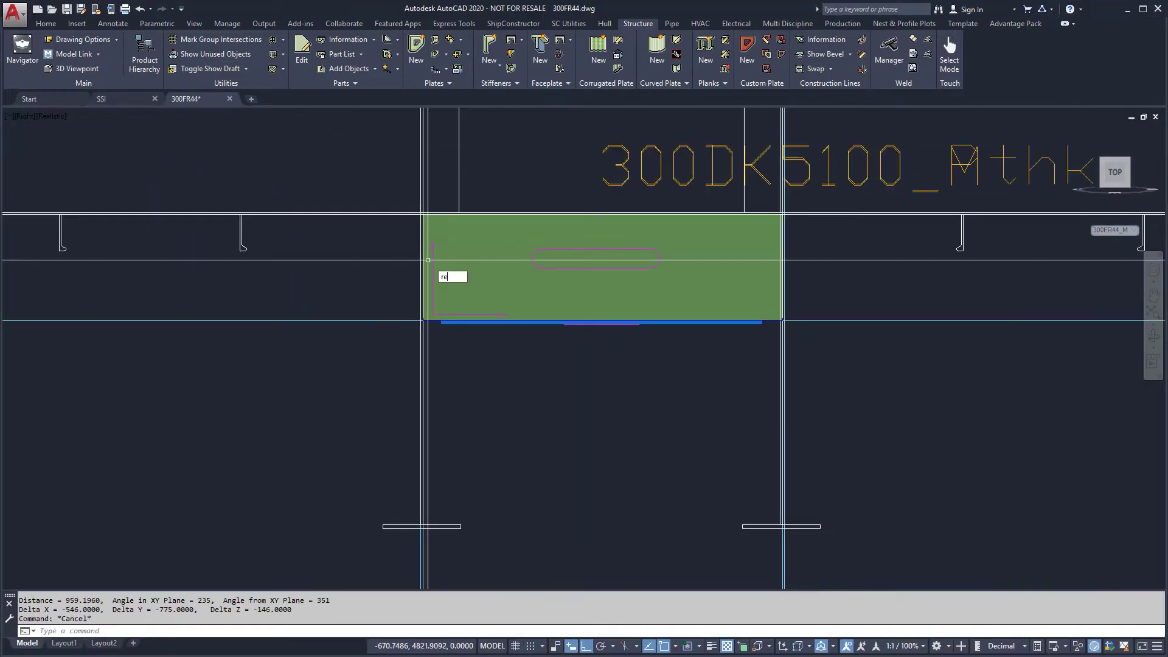
pyautogui.press('Return')
pyautogui.click(427, 513)
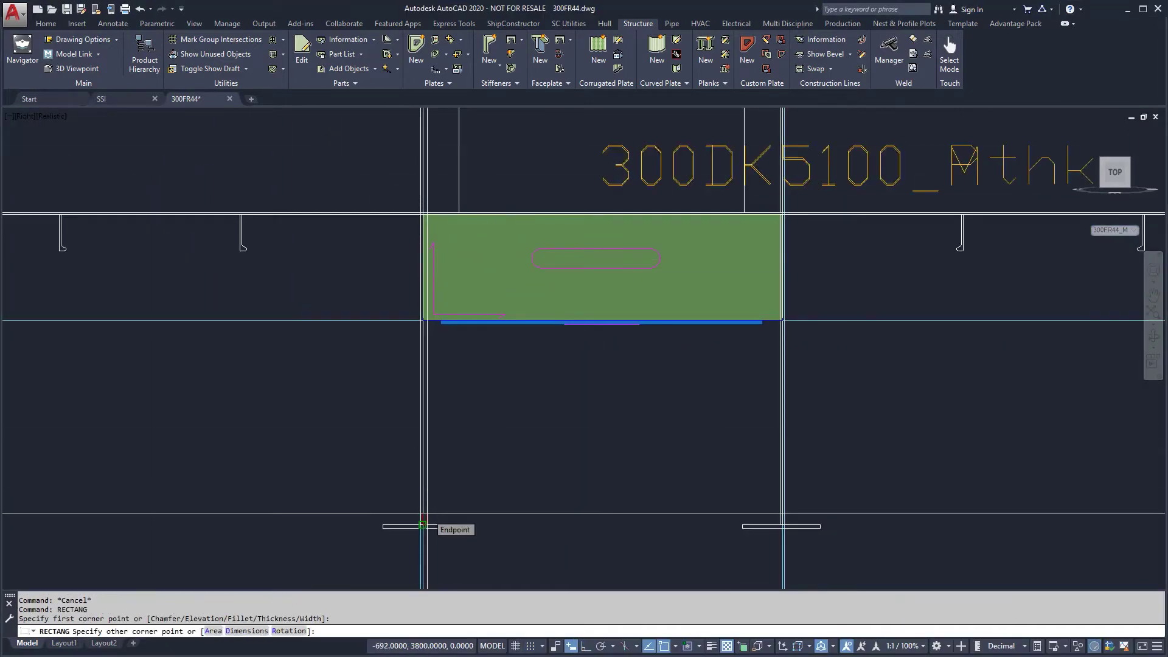
pyautogui.write('775')
pyautogui.press('Return')
pyautogui.click(538, 479)
# Draw a 500 mm horizontal line and move it by its midpoint onto the midpoint of the rectangle's lower edge
pyautogui.press('l')
pyautogui.press('Return')
pyautogui.click(522, 447)
pyautogui.write('500')
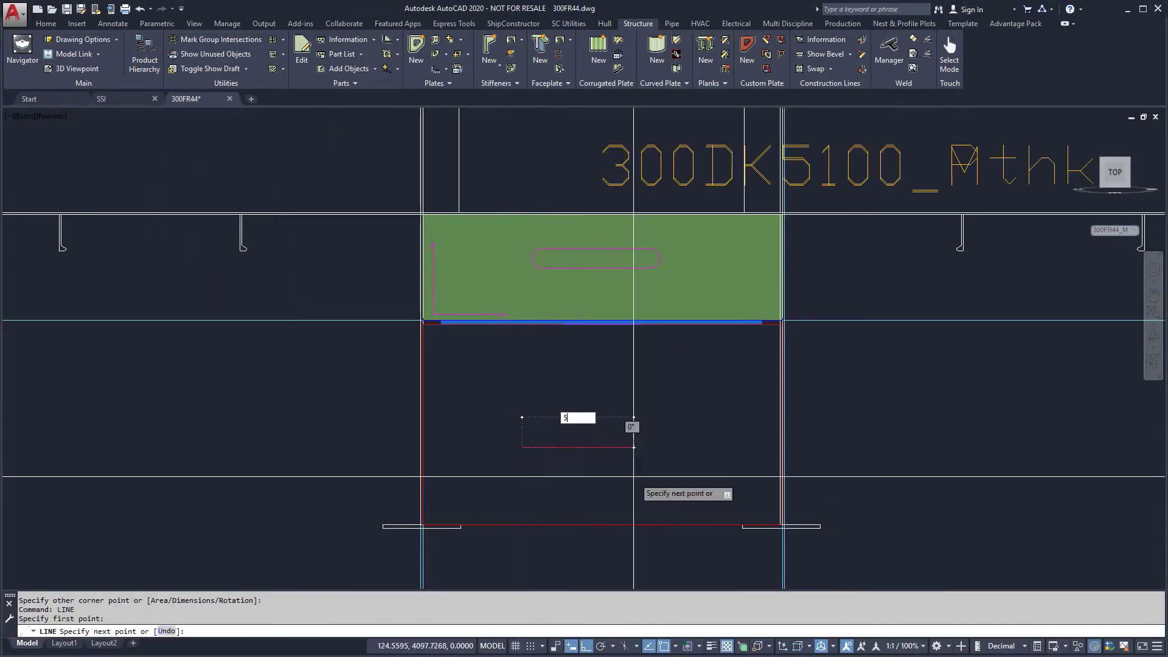
pyautogui.press('Return')
pyautogui.rightClick(706, 459)
pyautogui.click(723, 467)
pyautogui.moveTo(681, 462); pyautogui.dragTo(579, 430)
pyautogui.press('m')
pyautogui.press('Return')
pyautogui.click(587, 447)
pyautogui.click(602, 524)
# Move the horizontal line 500 mm straight up from the rectangle's lower edge
pyautogui.moveTo(508, 502); pyautogui.dragTo(683, 544)
pyautogui.press('m')
pyautogui.press('Return')
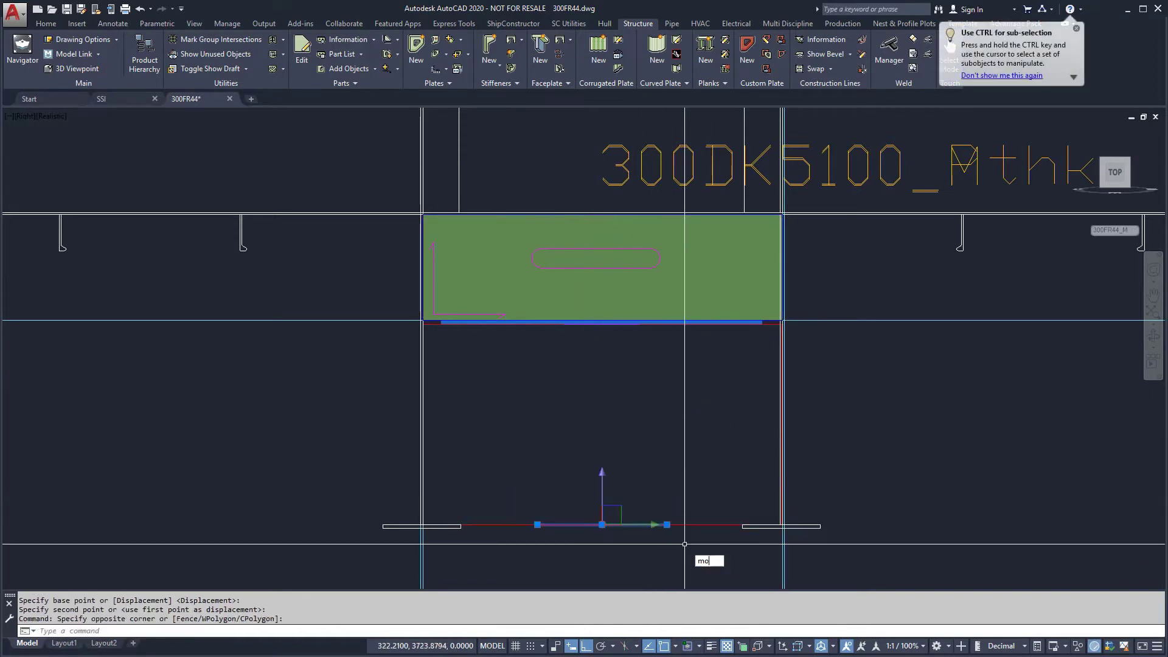
pyautogui.click(654, 500)
pyautogui.write('500')
pyautogui.press('Return')
# Rotate a copy of the horizontal line about its left end and extend it down to the rectangle's lower edge
pyautogui.moveTo(637, 432); pyautogui.dragTo(611, 383)
pyautogui.write('ro')
pyautogui.press('Return')
pyautogui.click(538, 395)
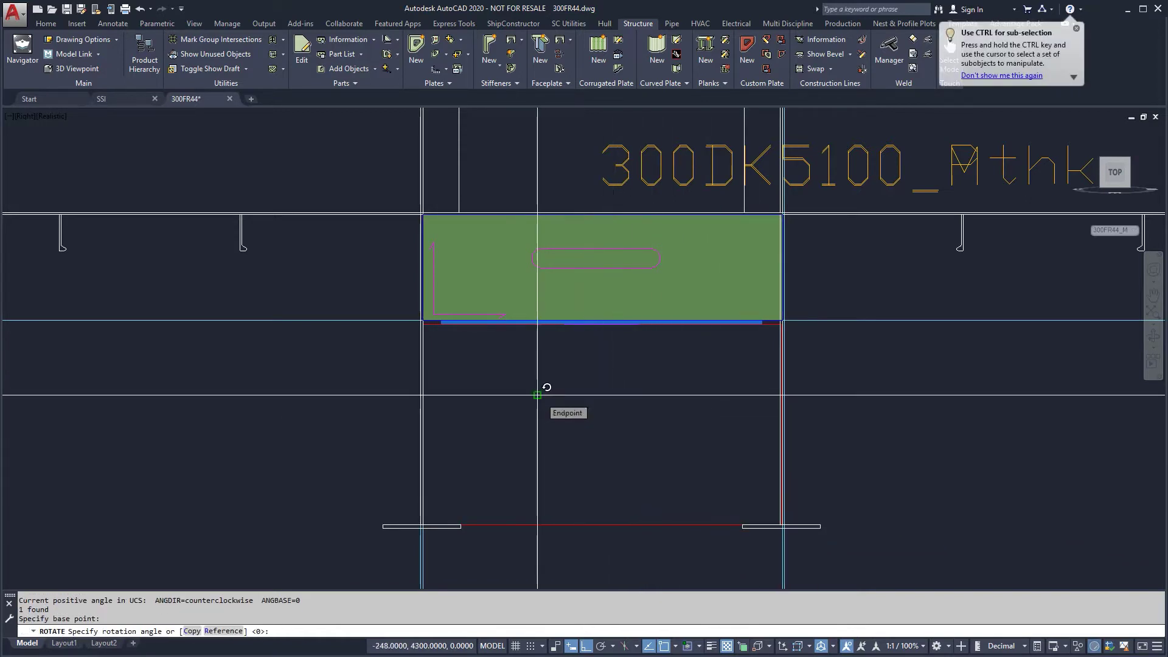
pyautogui.write('ext')
pyautogui.press('Return')
pyautogui.moveTo(536, 540); pyautogui.dragTo(516, 498)
pyautogui.press('Return')
pyautogui.click(485, 473)
pyautogui.press('Escape')
# Mirror the sloped line about the vertical axis through the horizontal line's midpoint, keeping the original
pyautogui.click(483, 473)
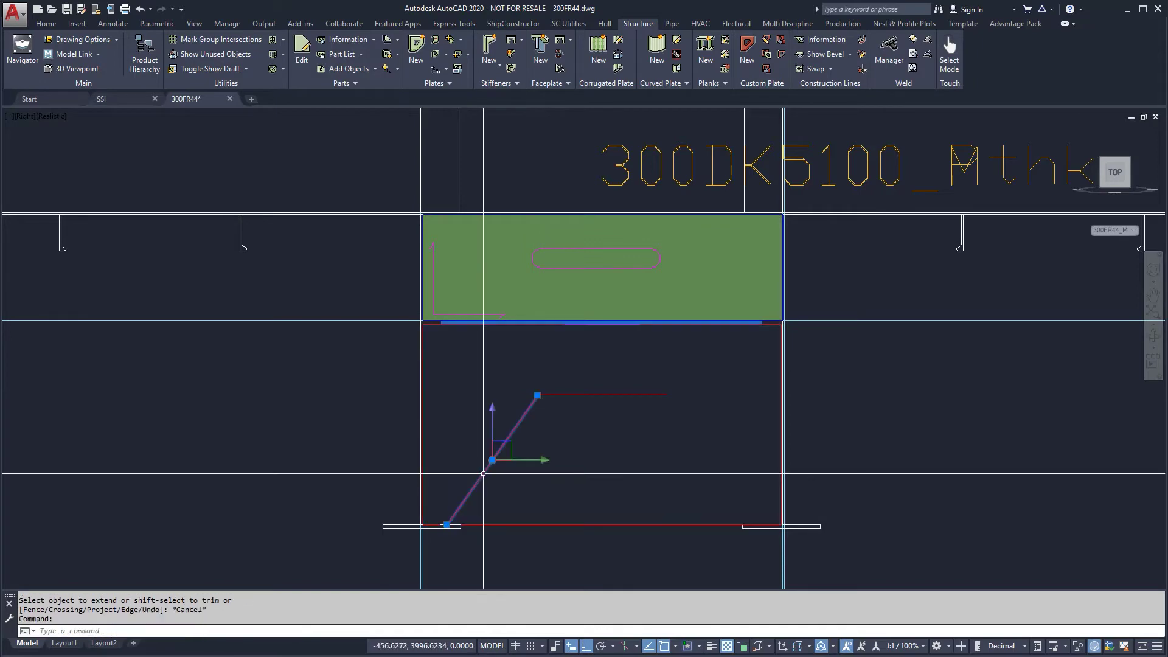
pyautogui.press('m')
pyautogui.press('i')
pyautogui.press('Return')
pyautogui.click(589, 397)
pyautogui.click(592, 454)
pyautogui.press('Return')
# Fillet both corners between the horizontal line and the sloped lines with a radius of 300 mm
pyautogui.press('Return')
pyautogui.click(564, 396)
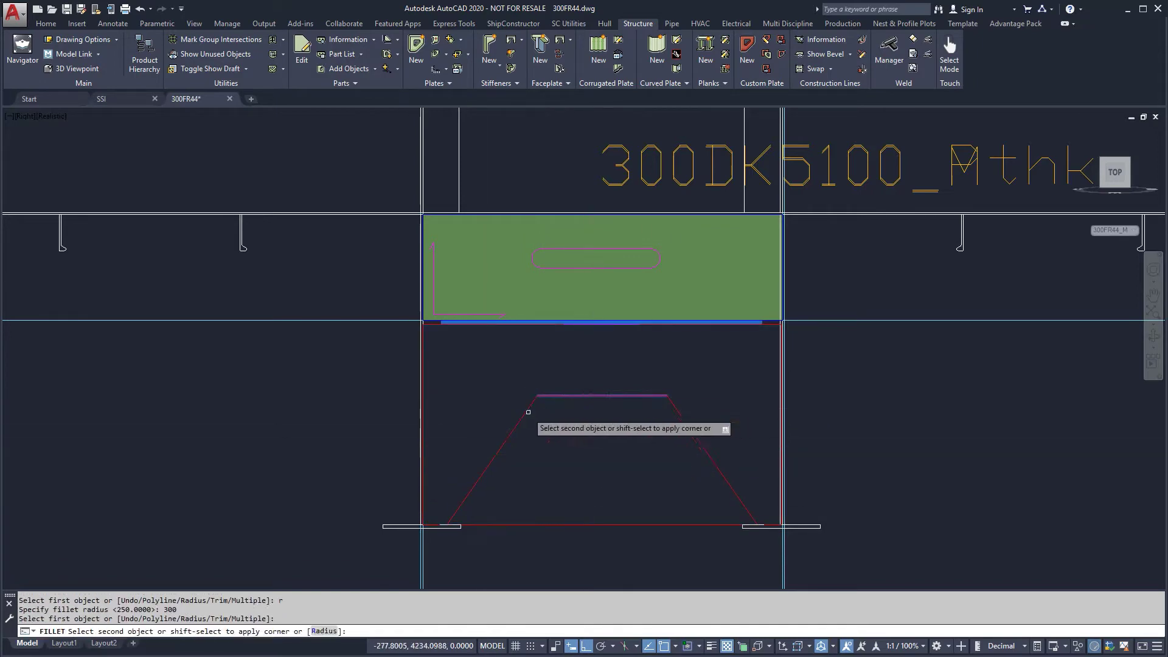
pyautogui.click(527, 411)
pyautogui.press('Return')
pyautogui.click(616, 394)
pyautogui.click(679, 414)
# Create plate 300-P049S from the area around the arched opening, using stock PL09 with throw and mark side Aft, part side Starboard
pyautogui.click(416, 51)
pyautogui.click(598, 347)
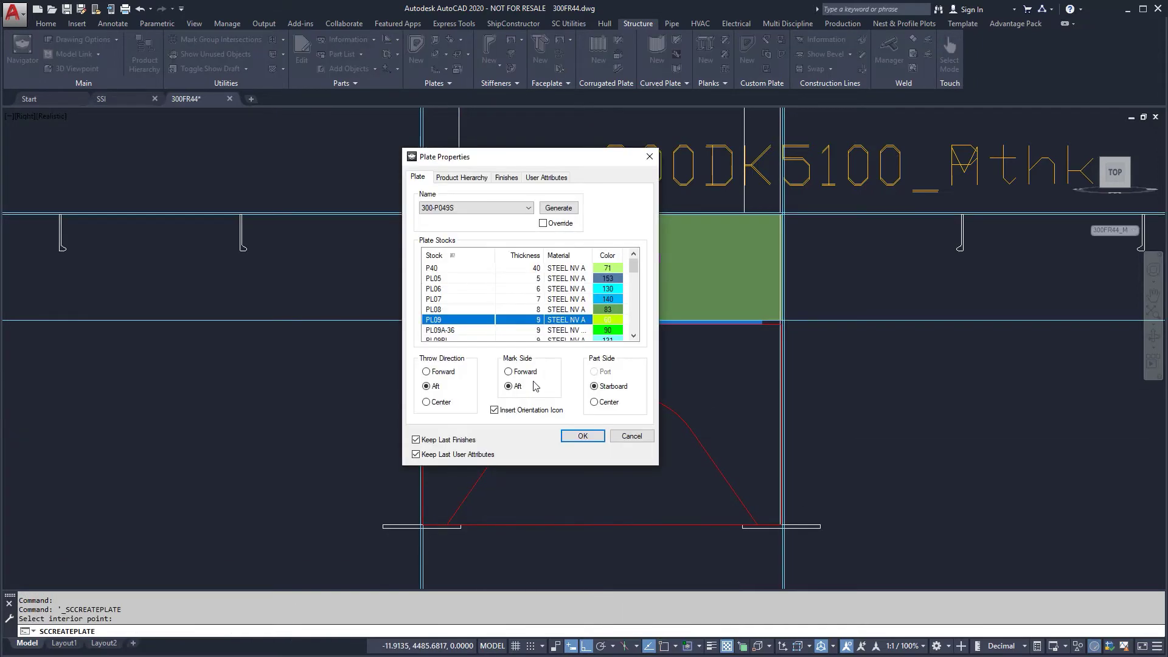
pyautogui.click(583, 435)
# Add corner treatments at the two upper corners of plate 300-P049S
pyautogui.click(552, 378)
pyautogui.click(387, 39)
pyautogui.click(190, 268)
pyautogui.click(185, 400)
pyautogui.click(294, 187)
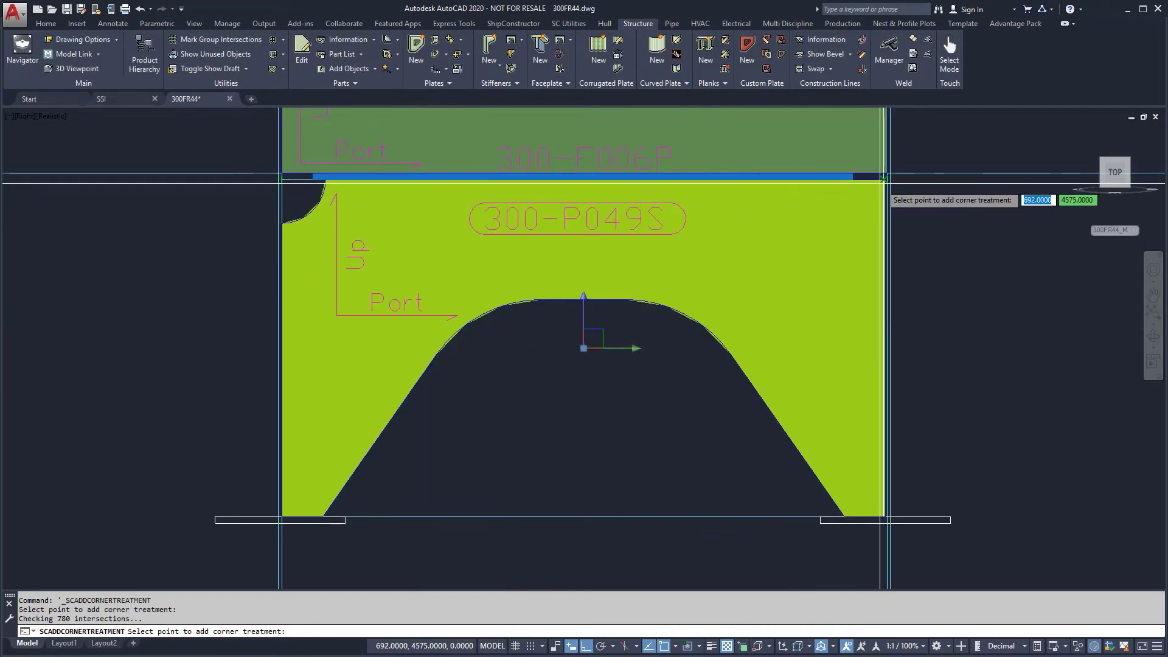
pyautogui.click(884, 187)
pyautogui.press('Return')
# Add smaller corner treatments at the two lower outer corners of plate 300-P049S
pyautogui.rightClick(717, 271)
pyautogui.click(736, 283)
pyautogui.click(700, 307)
pyautogui.press('Return')
pyautogui.click(193, 400)
pyautogui.click(283, 515)
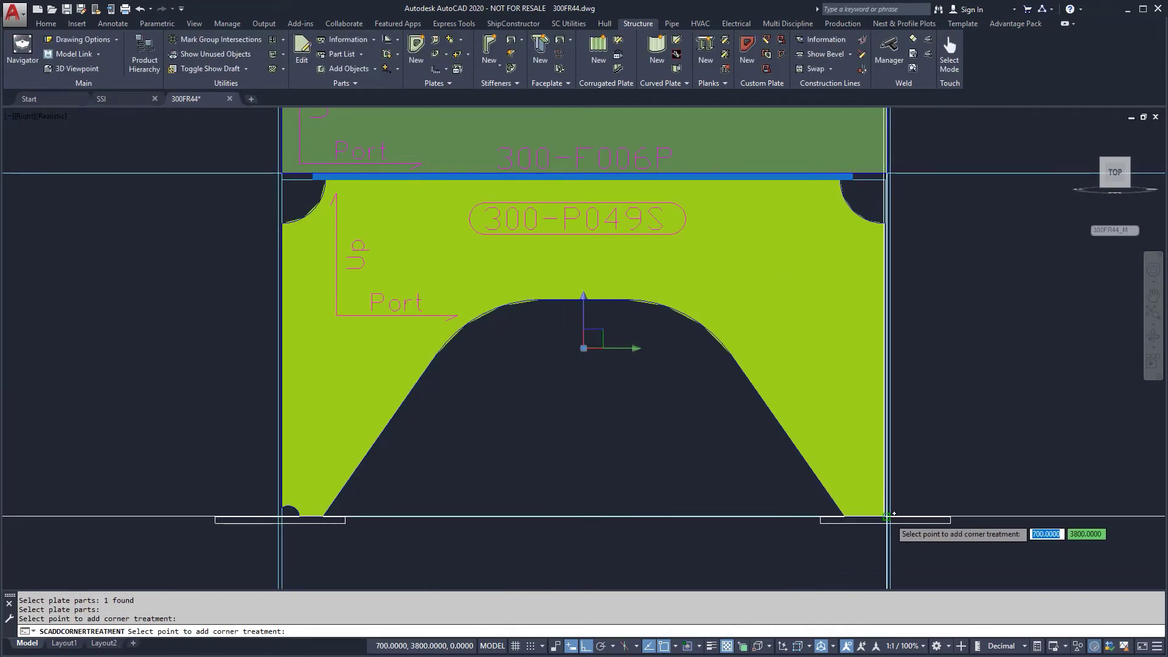
pyautogui.click(883, 515)
pyautogui.press('Return')
# Replicate the finished arched plate 300-P049S with its corner treatments
pyautogui.click(474, 279)
pyautogui.click(282, 39)
pyautogui.click(255, 57)
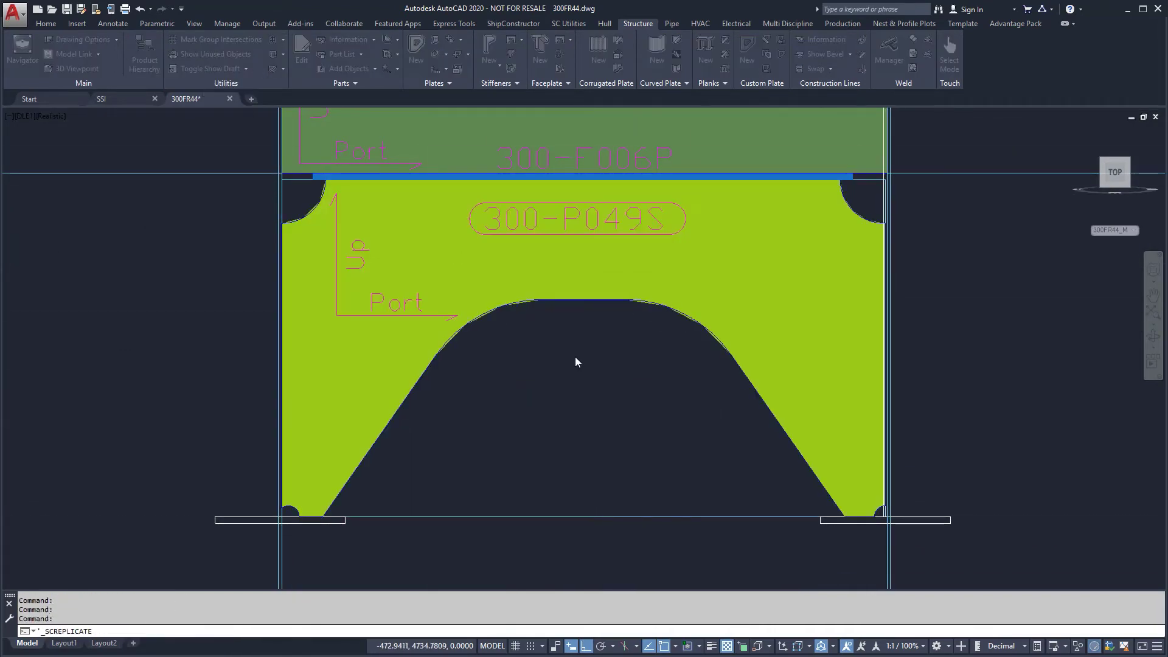
pyautogui.click(222, 324)
pyautogui.click(229, 211)
pyautogui.click(226, 201)
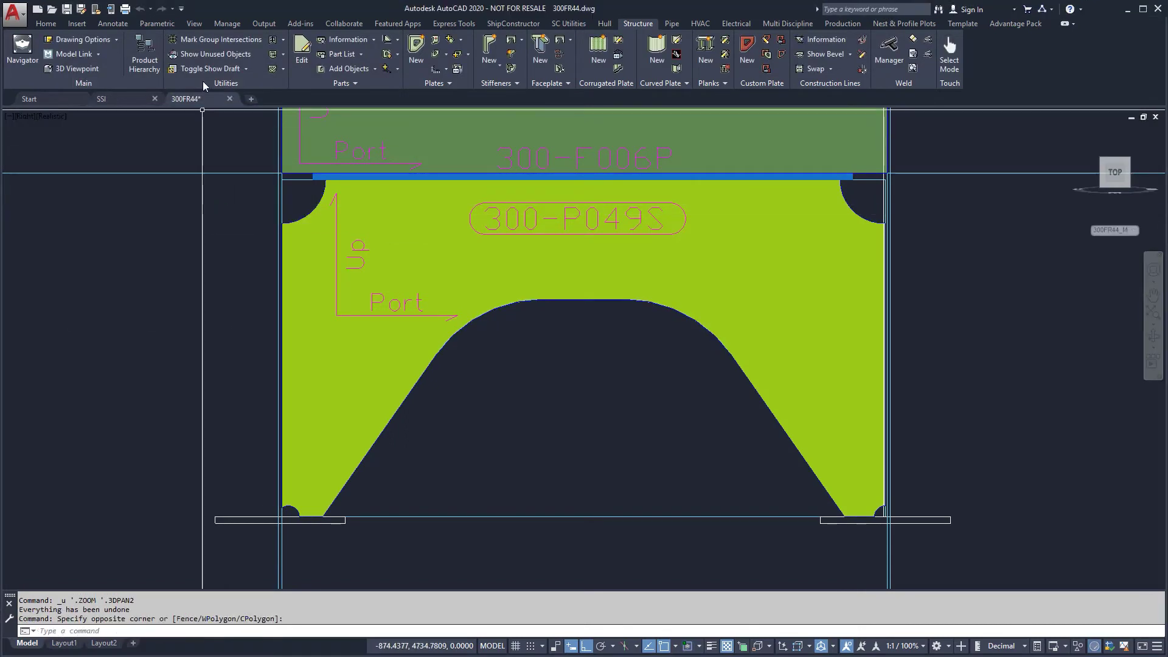
# Erase the drafting linework across frame 300FR44 with its layer isolated, and restore the other layers
pyautogui.click(204, 69)
pyautogui.middleClick(368, 245)
pyautogui.middleClick(368, 245)
pyautogui.click(226, 69)
pyautogui.scroll(14, 341, 39)
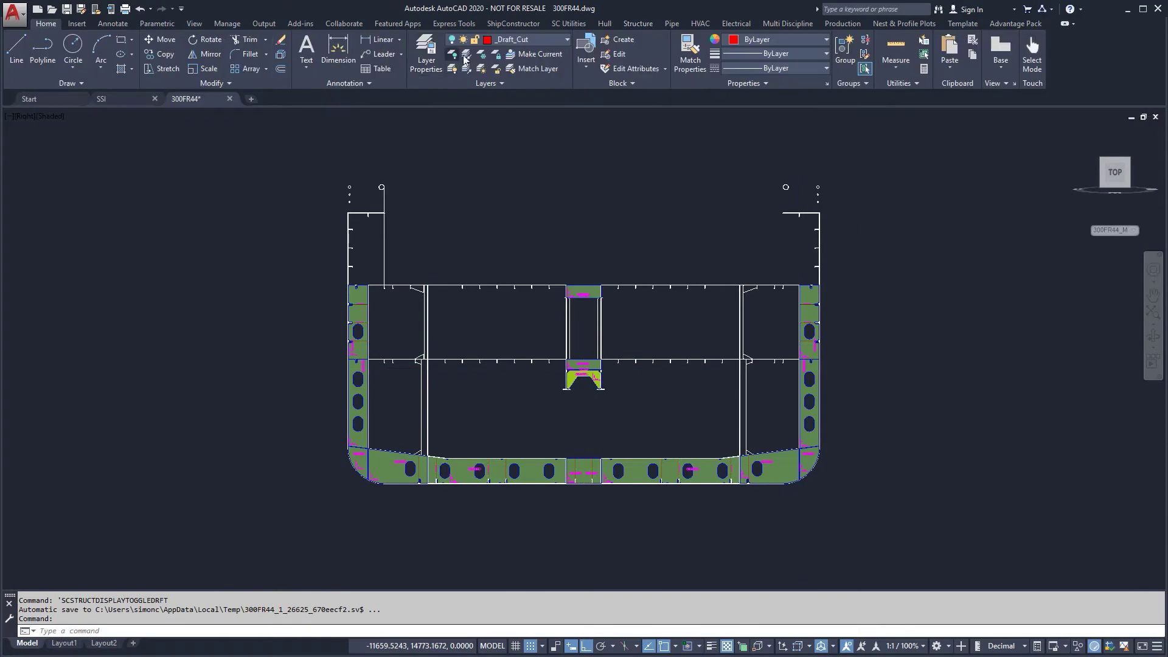
pyautogui.click(466, 54)
pyautogui.click(531, 285)
pyautogui.press('Return')
pyautogui.click(289, 176)
pyautogui.click(869, 508)
pyautogui.press('Delete')
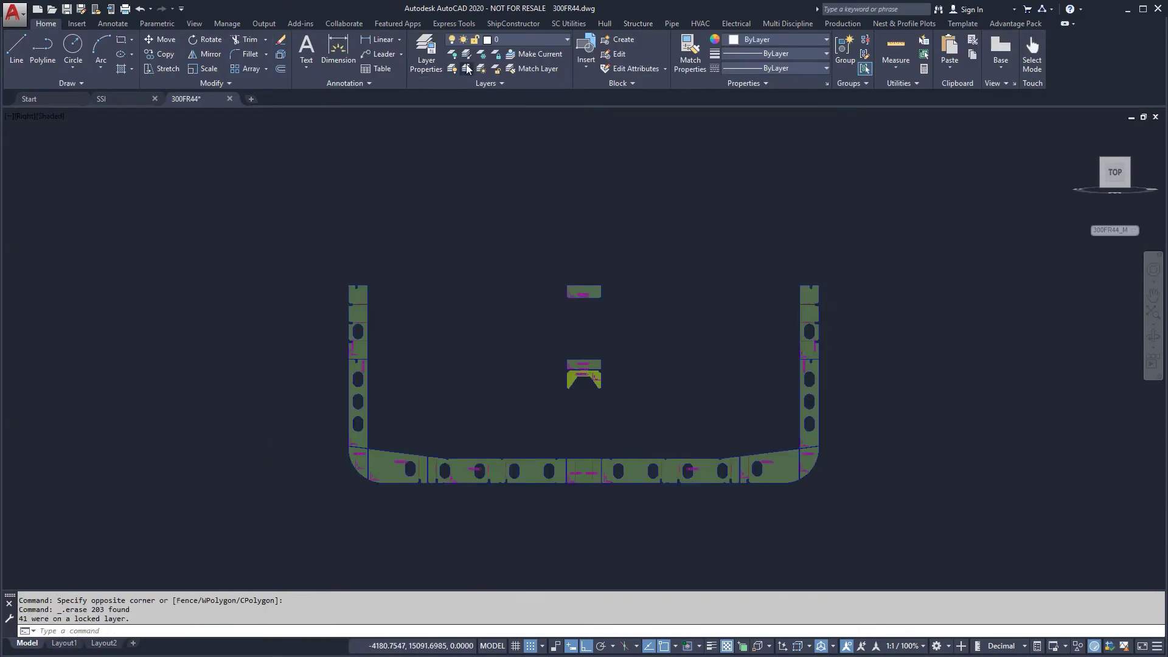
pyautogui.click(466, 68)
# Open the frame drawing 300FR46_WT from the structure drawings of unit 300
pyautogui.click(527, 25)
pyautogui.click(22, 52)
pyautogui.click(457, 118)
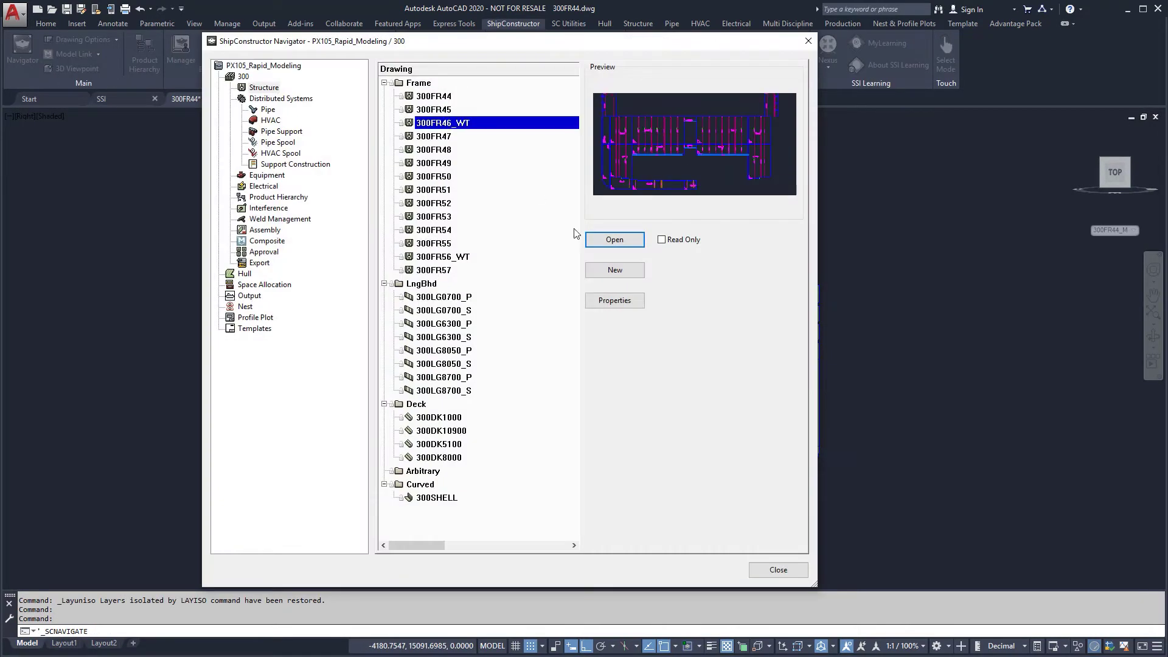
pyautogui.click(627, 238)
pyautogui.click(536, 360)
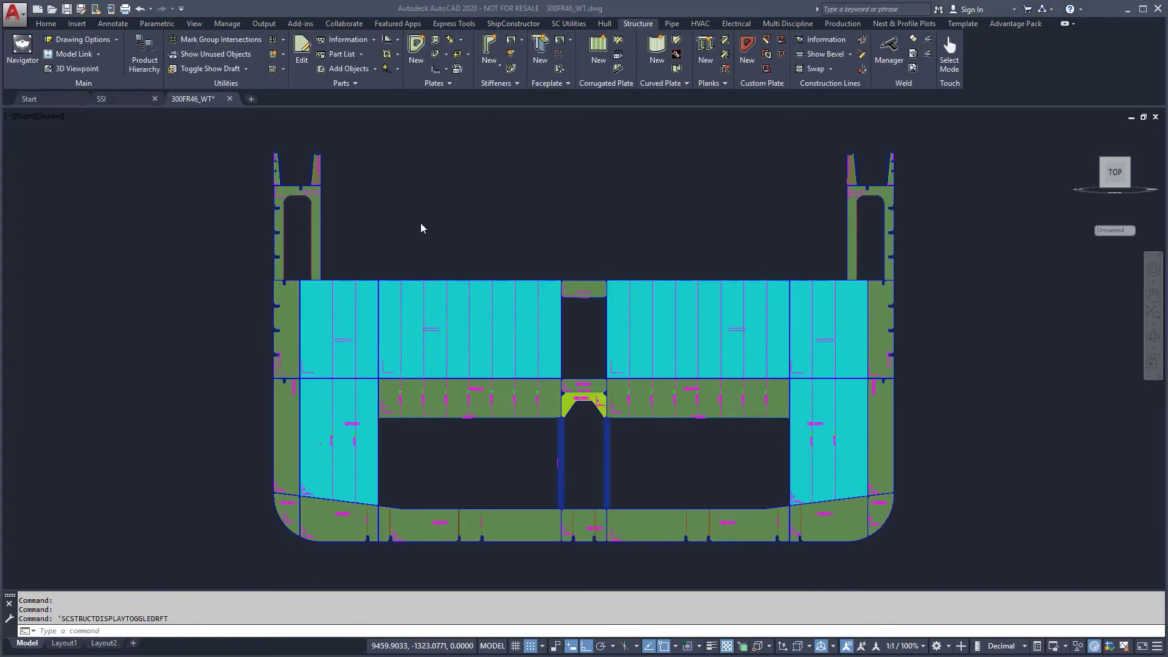
# Inspect the stiffener cutout beneath deck 300DK5100 in the starboard side plate, toggling the drafting geometry
pyautogui.click(200, 69)
pyautogui.scroll(10, 273, 320)
pyautogui.click(337, 250)
pyautogui.press('Escape')
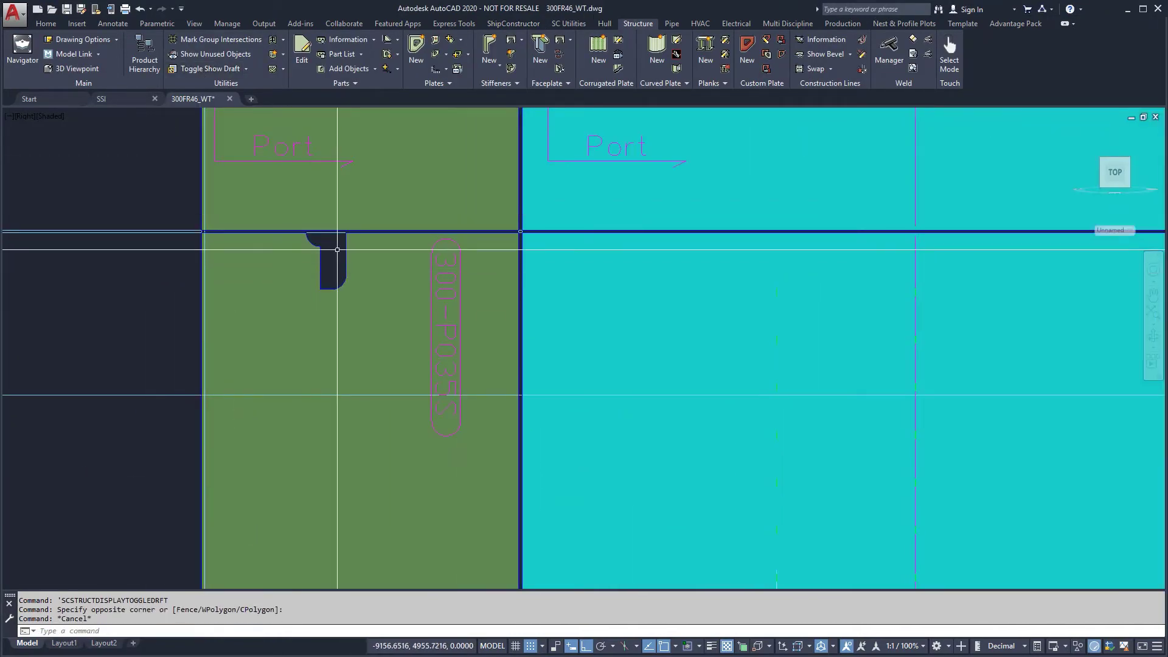
pyautogui.middleClick(337, 249)
pyautogui.click(208, 68)
# View the frame in southeast isometric with the drafting geometry shown and the 2D Wireframe visual style
pyautogui.click(71, 68)
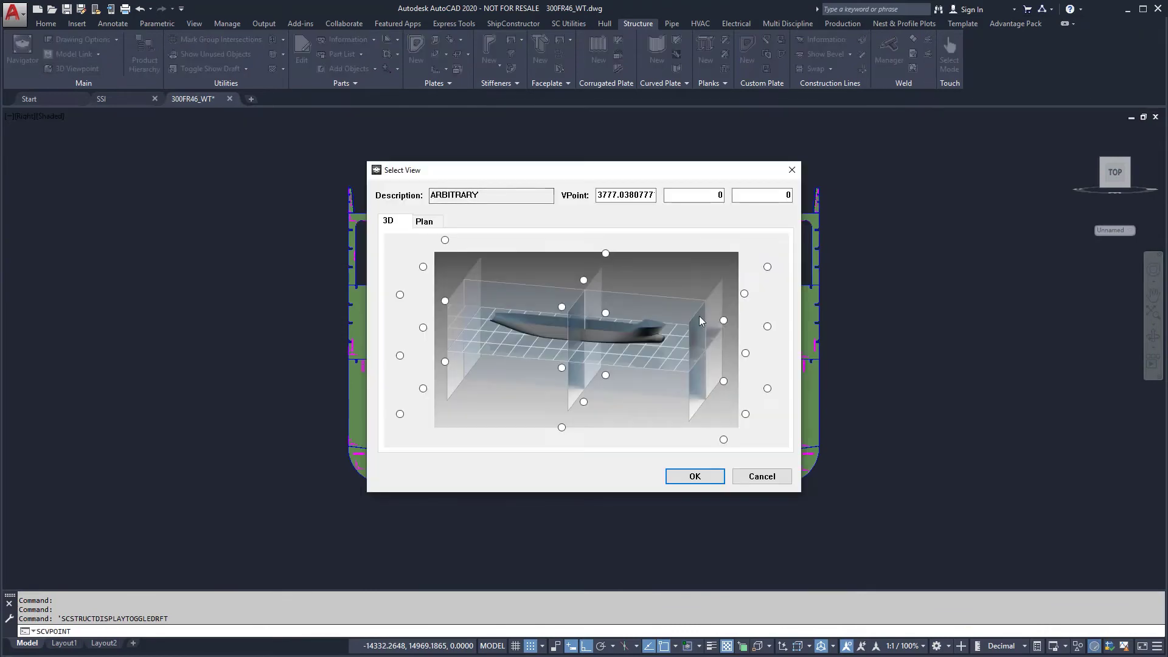
pyautogui.click(694, 476)
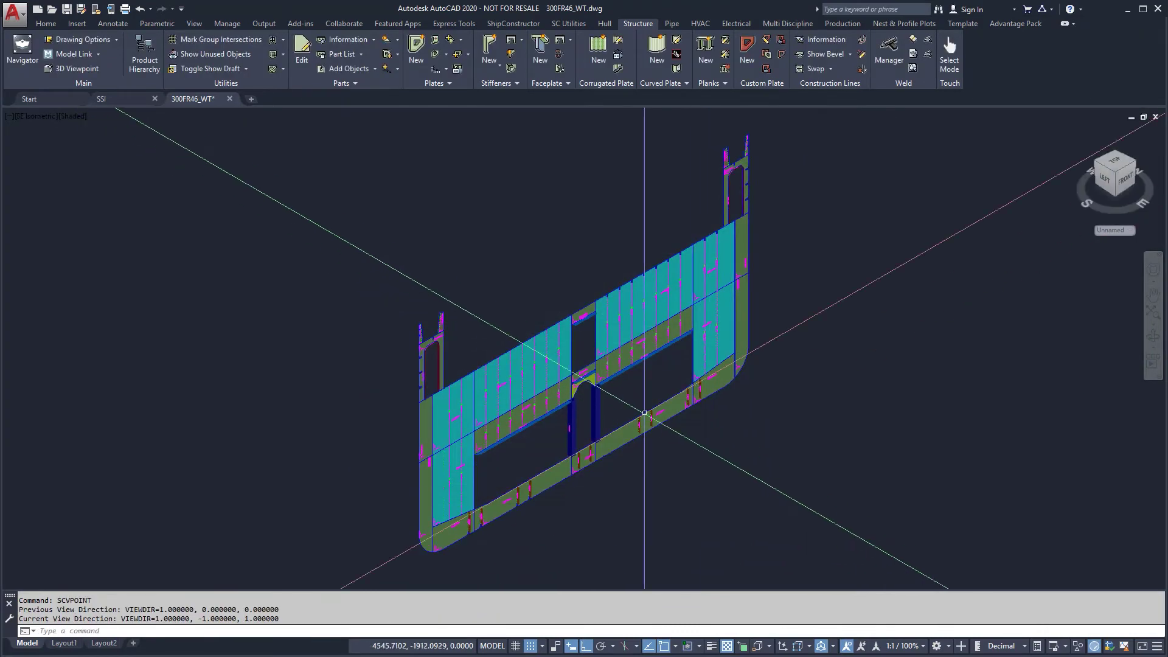
pyautogui.scroll(6, 581, 449)
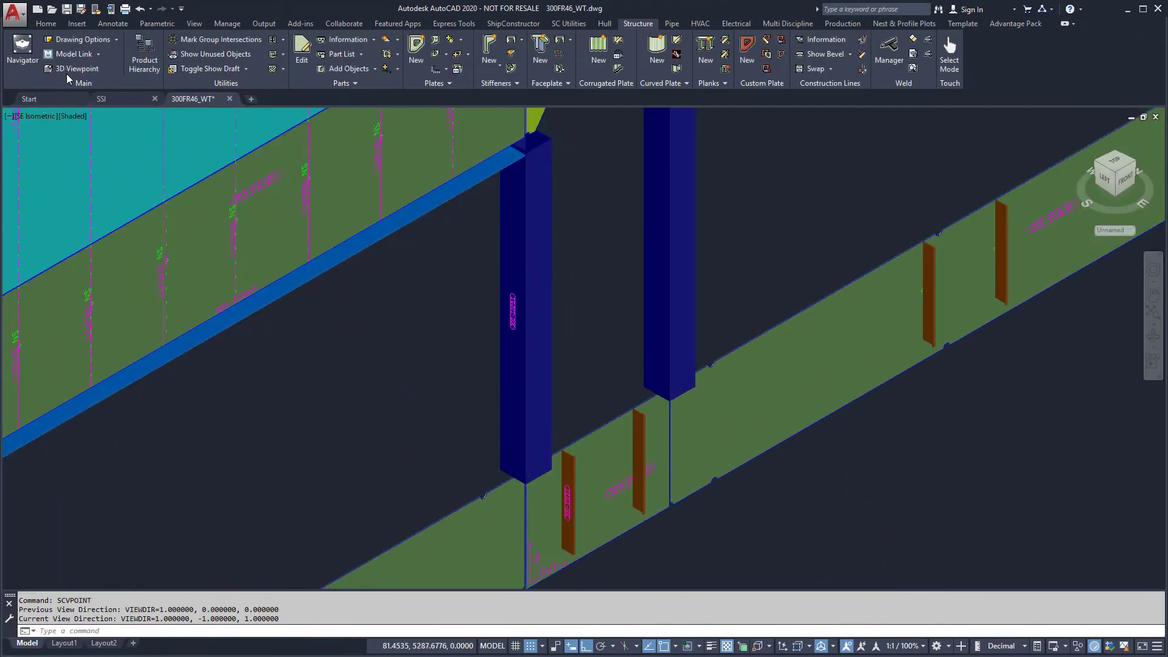
pyautogui.click(192, 72)
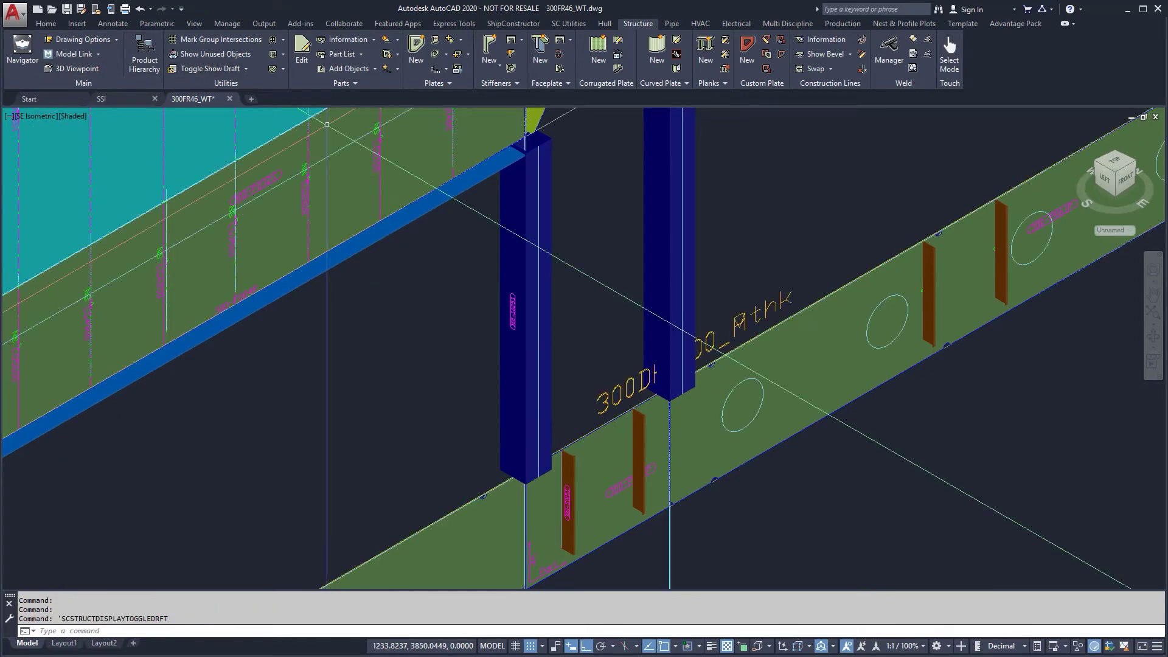
pyautogui.click(78, 115)
pyautogui.click(76, 72)
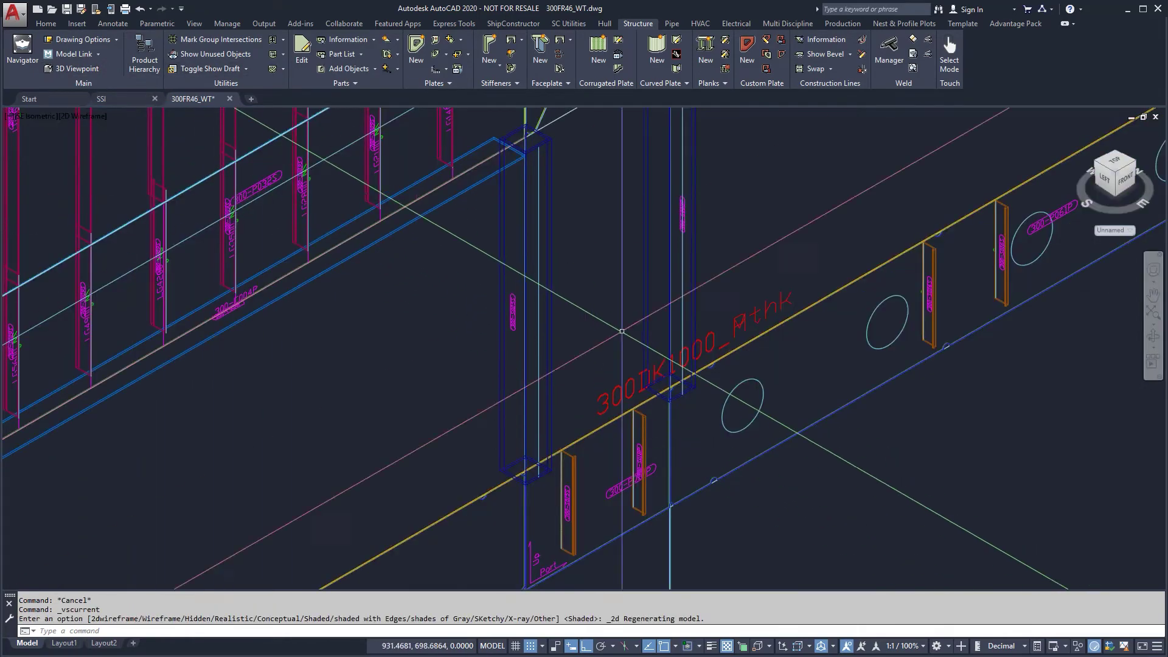
# Insert the 320x320 doubler standard part centred under the starboard pillar's foot on deck 300DK1000
pyautogui.click(386, 41)
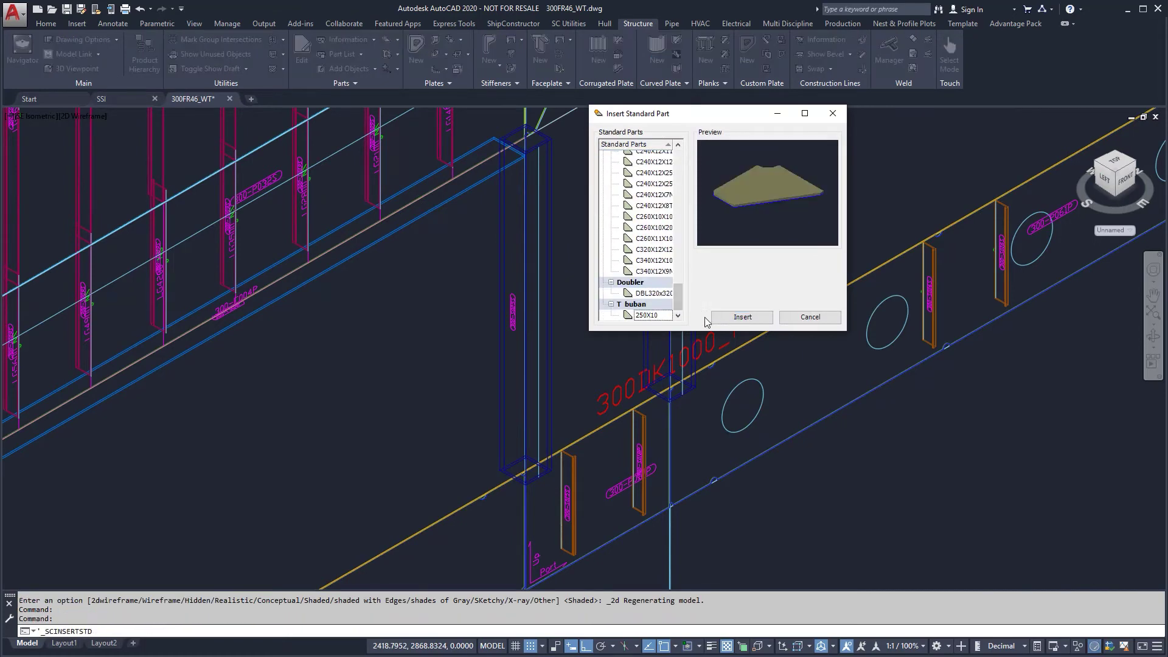
pyautogui.click(742, 317)
pyautogui.scroll(10, 462, 468)
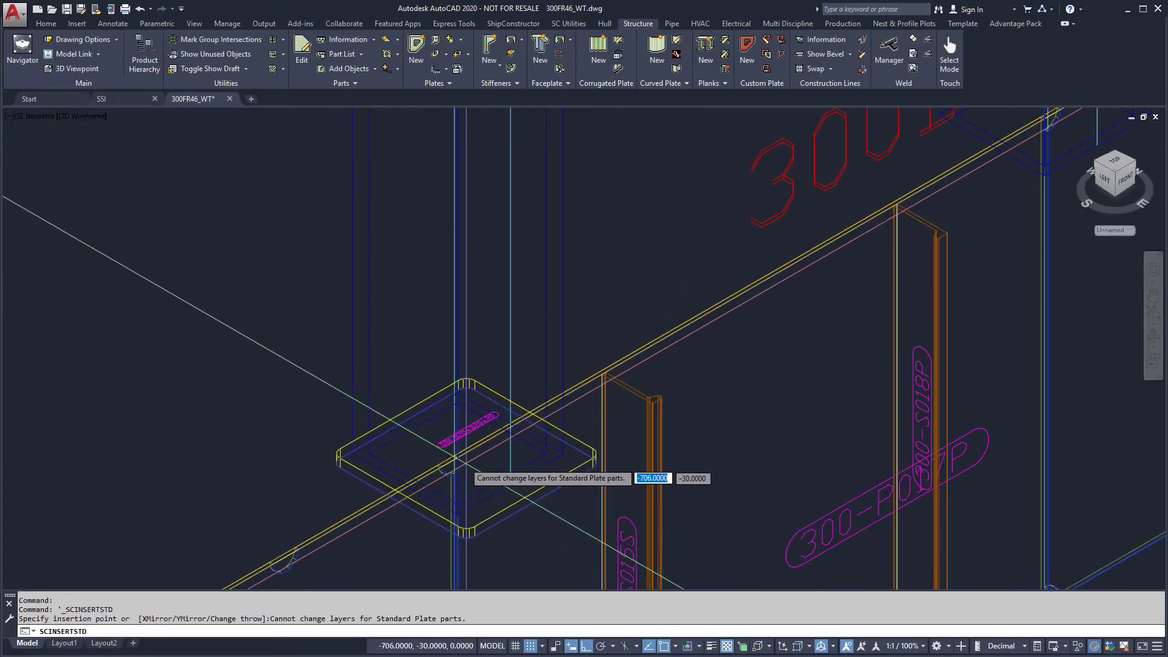
pyautogui.click(425, 444)
pyautogui.scroll(-6, 534, 353)
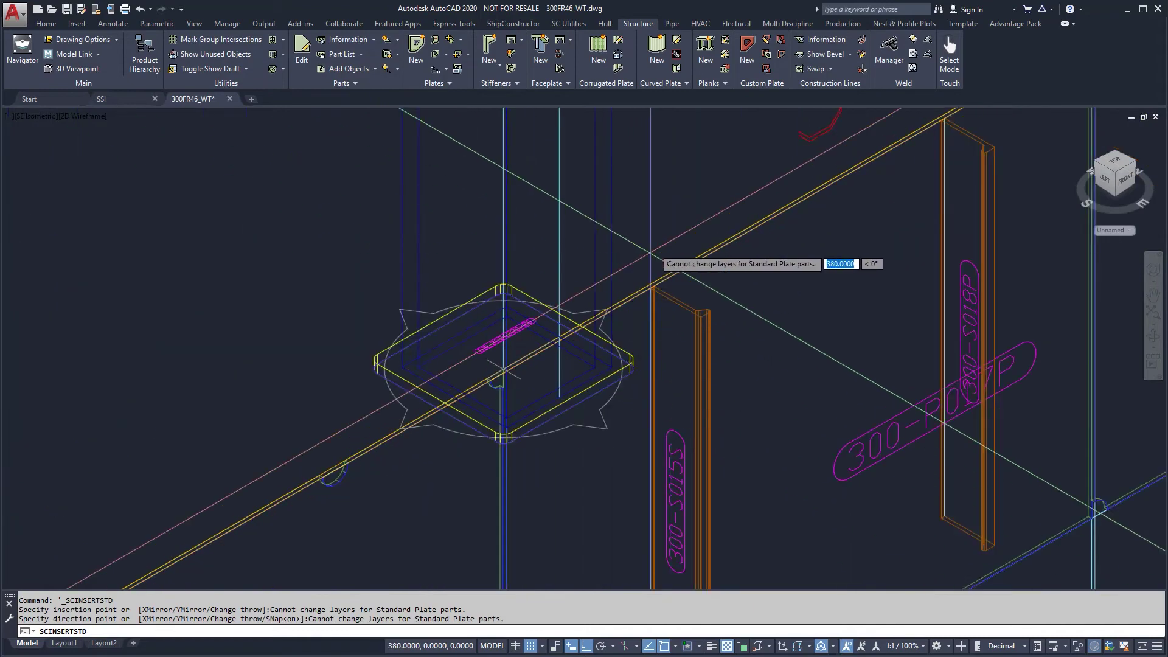
pyautogui.click(671, 246)
pyautogui.click(583, 435)
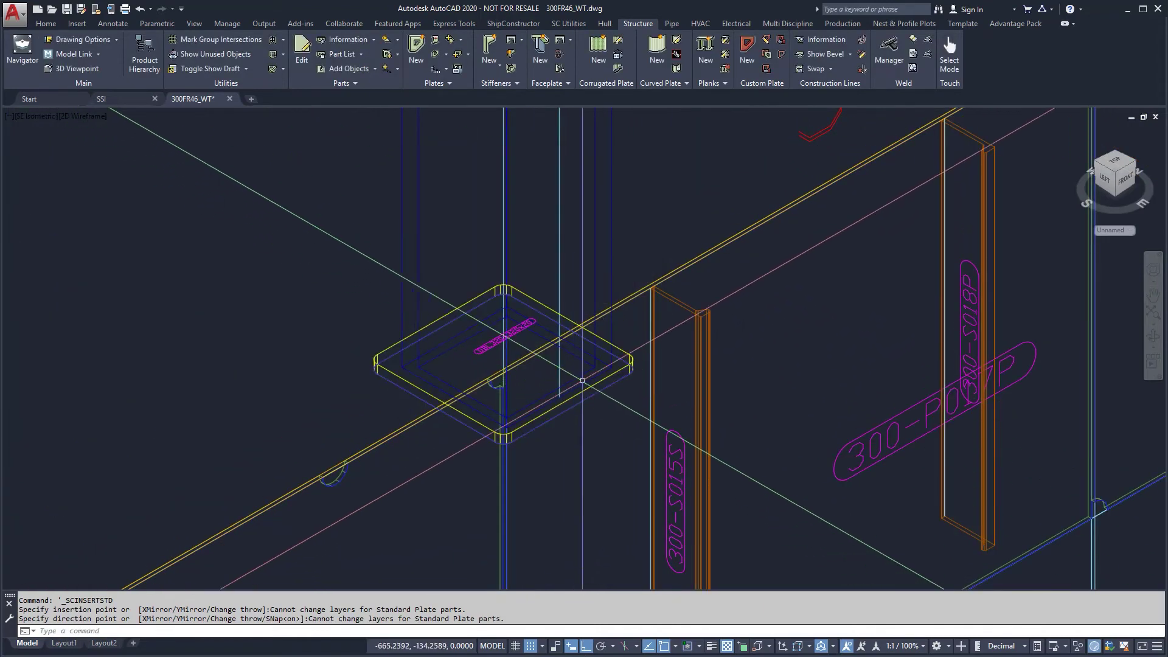
# Insert a standard bracket on the starboard pillar at its foot, aligned to the stiffener's mold side with the X axis along the primary stiffener
pyautogui.scroll(-2, 600, 266)
pyautogui.moveTo(600, 265); pyautogui.dragTo(589, 371, button='middle')
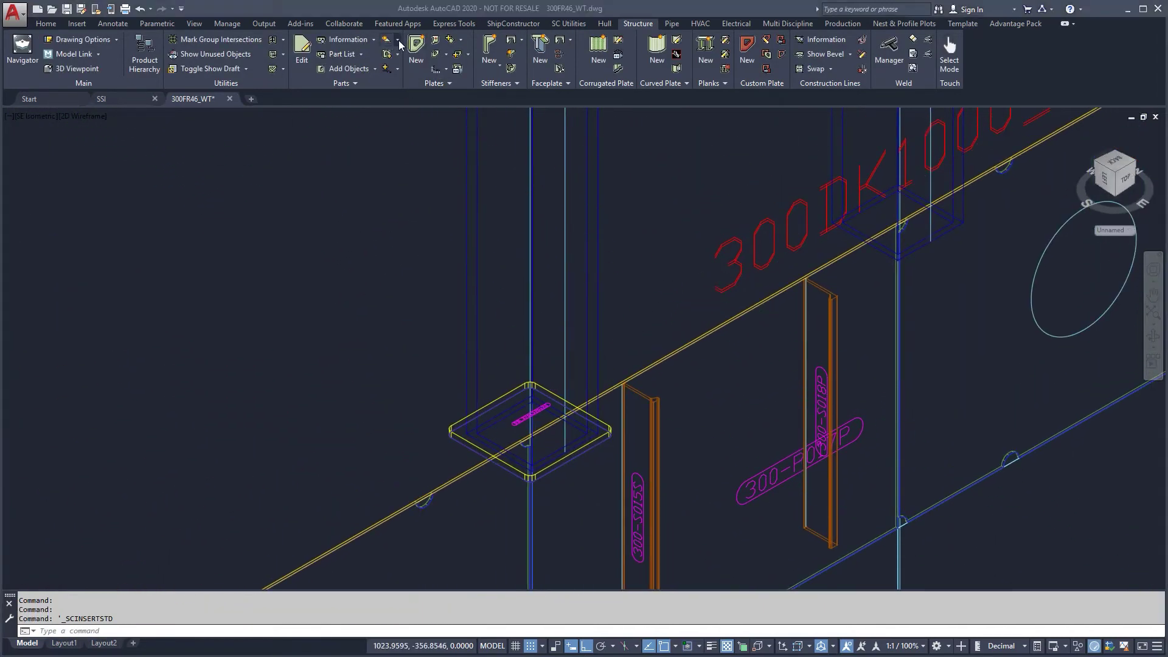
pyautogui.click(397, 39)
pyautogui.click(477, 235)
pyautogui.press('Return')
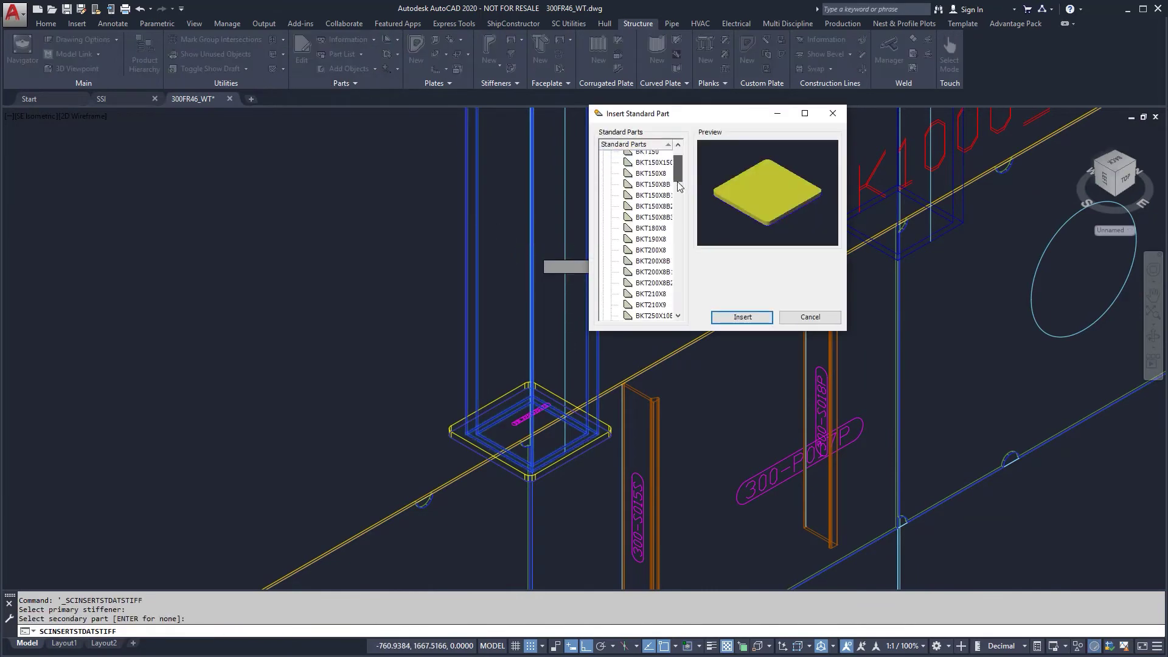
pyautogui.moveTo(590, 224); pyautogui.dragTo(551, 223)
pyautogui.click(633, 212)
pyautogui.click(741, 316)
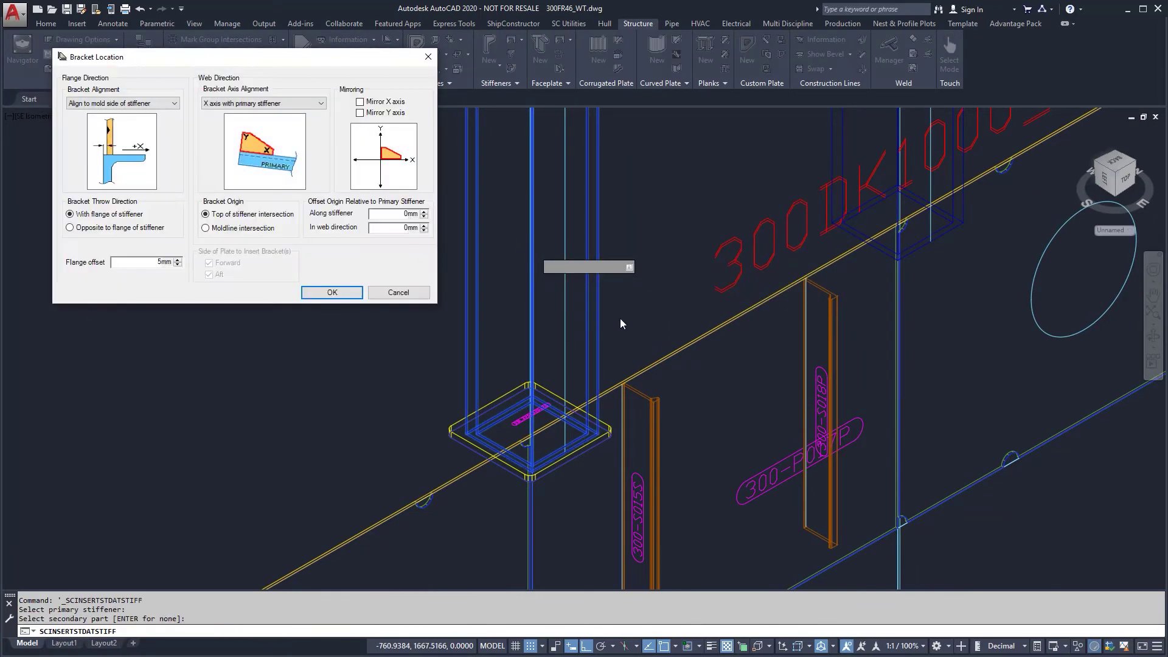
pyautogui.click(321, 295)
# Mirror the foot bracket to the opposite side of the starboard pillar, keeping the original
pyautogui.click(583, 438)
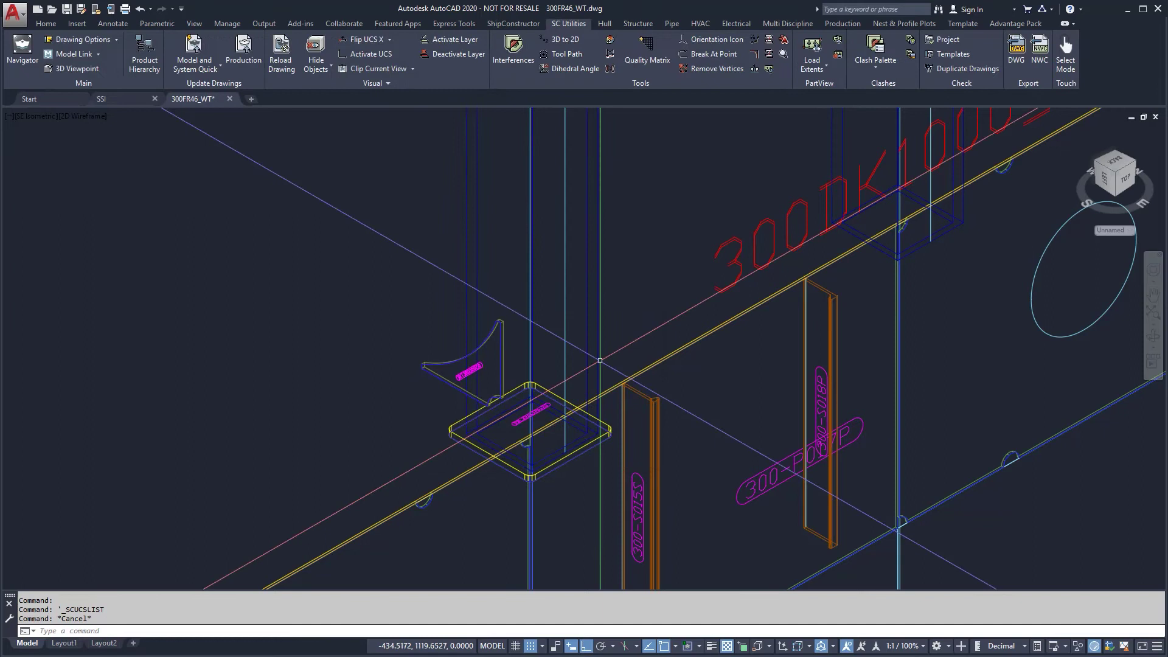
pyautogui.write('p')
pyautogui.press('Return')
pyautogui.click(452, 363)
pyautogui.write('mir')
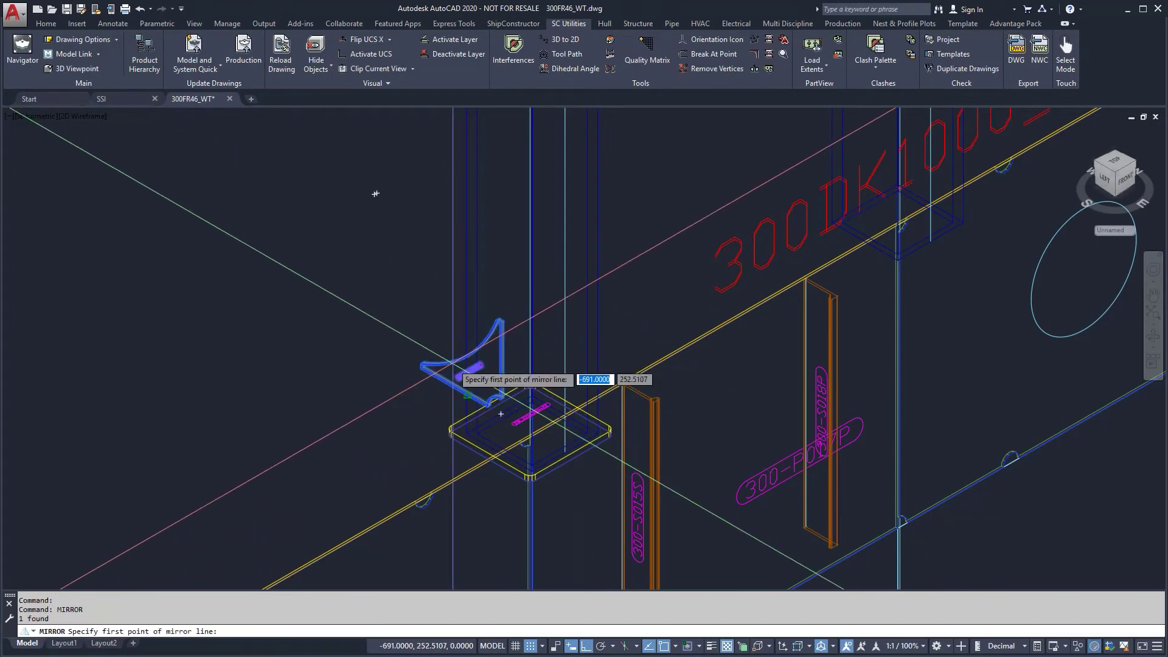
pyautogui.click(490, 454)
pyautogui.click(417, 492)
pyautogui.press('Return')
# Rotate a copy of both brackets about the pillar's centre onto its other two sides
pyautogui.click(567, 412)
pyautogui.click(471, 356)
pyautogui.click(467, 357)
pyautogui.press('Escape')
pyautogui.click(467, 356)
pyautogui.click(580, 386)
pyautogui.write('ro')
pyautogui.press('Return')
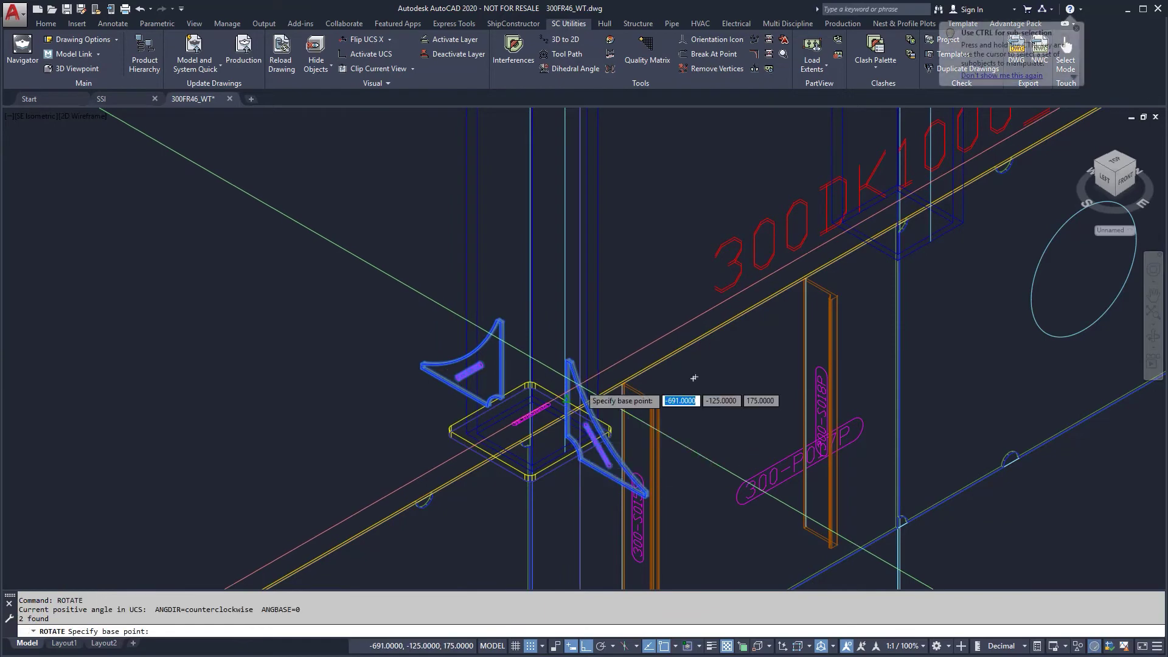
pyautogui.click(531, 430)
pyautogui.write('c')
pyautogui.press('Return')
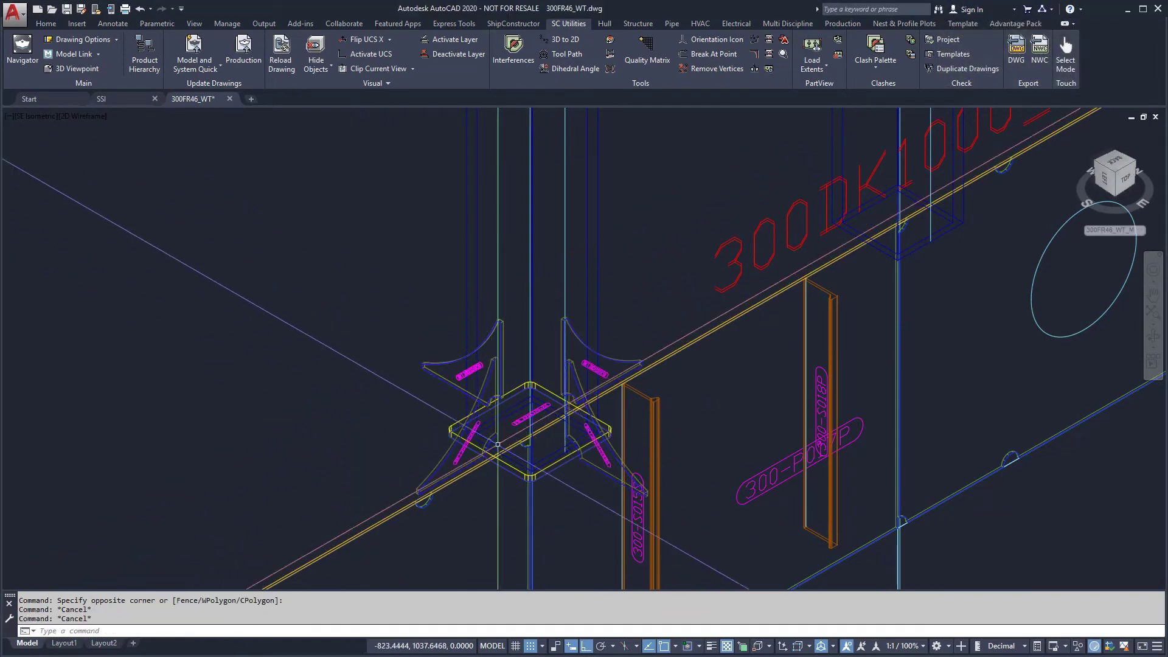
# Mirror three of the foot brackets to the top end of the starboard pillar, keeping the originals
pyautogui.click(466, 375)
pyautogui.click(474, 435)
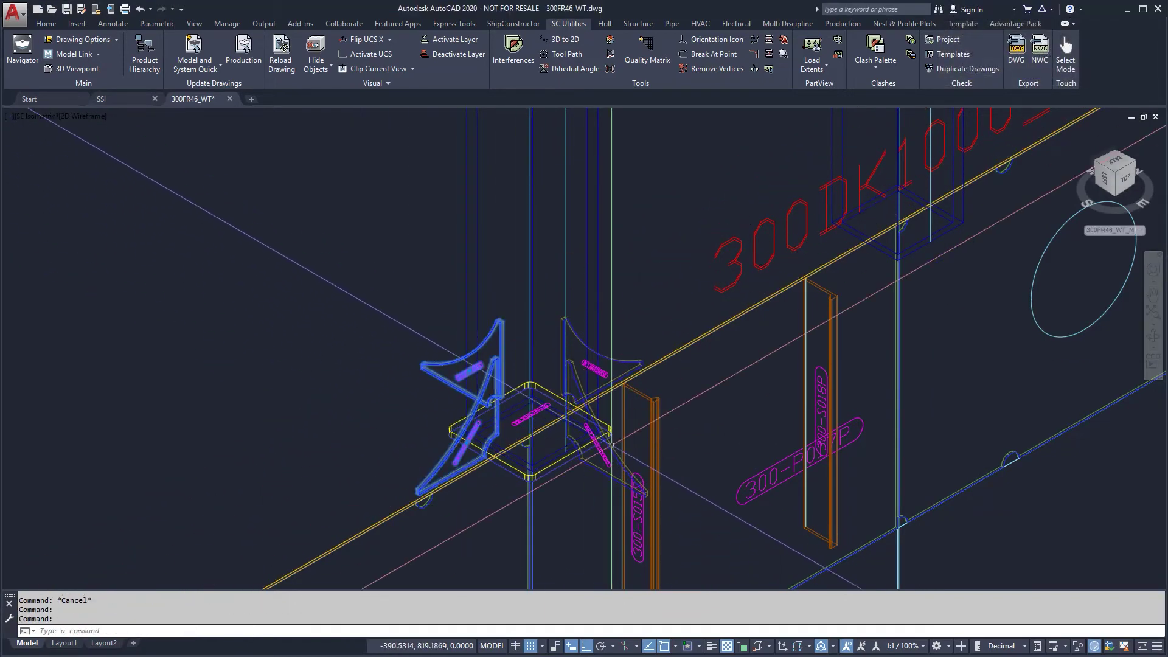
pyautogui.keyDown('shift'); pyautogui.moveTo(611, 444); pyautogui.dragTo(603, 477, button='middle'); pyautogui.keyUp('shift')
pyautogui.click(603, 478)
pyautogui.write('mirror')
pyautogui.press('Return')
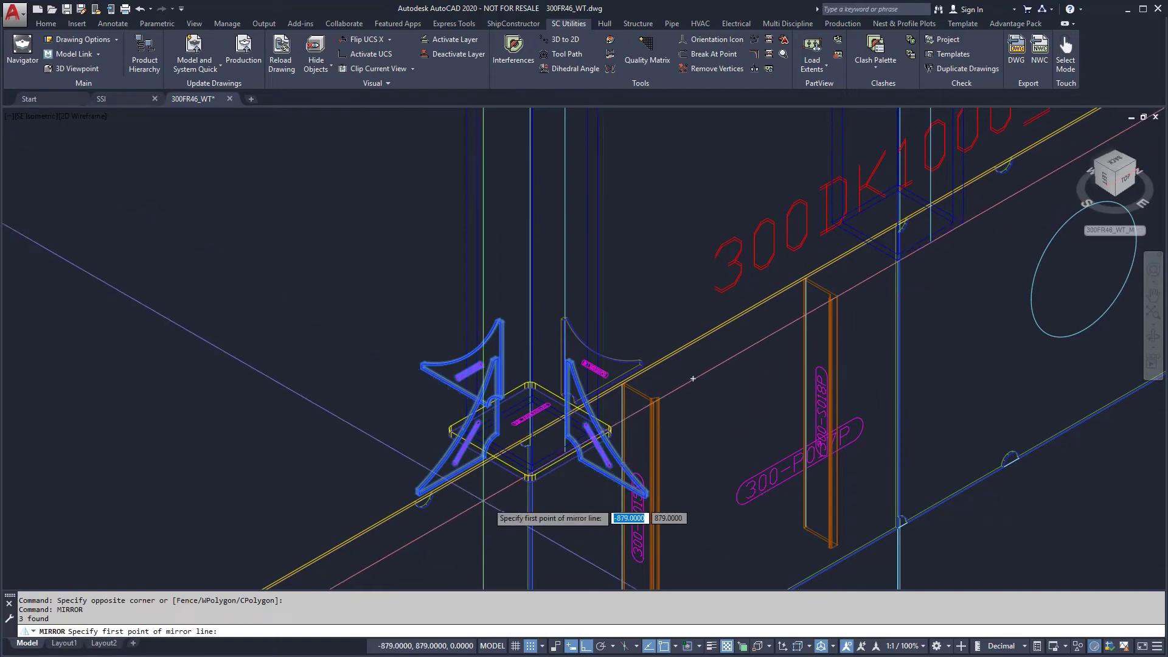
pyautogui.scroll(-7, 493, 508)
pyautogui.click(503, 390)
pyautogui.click(469, 487)
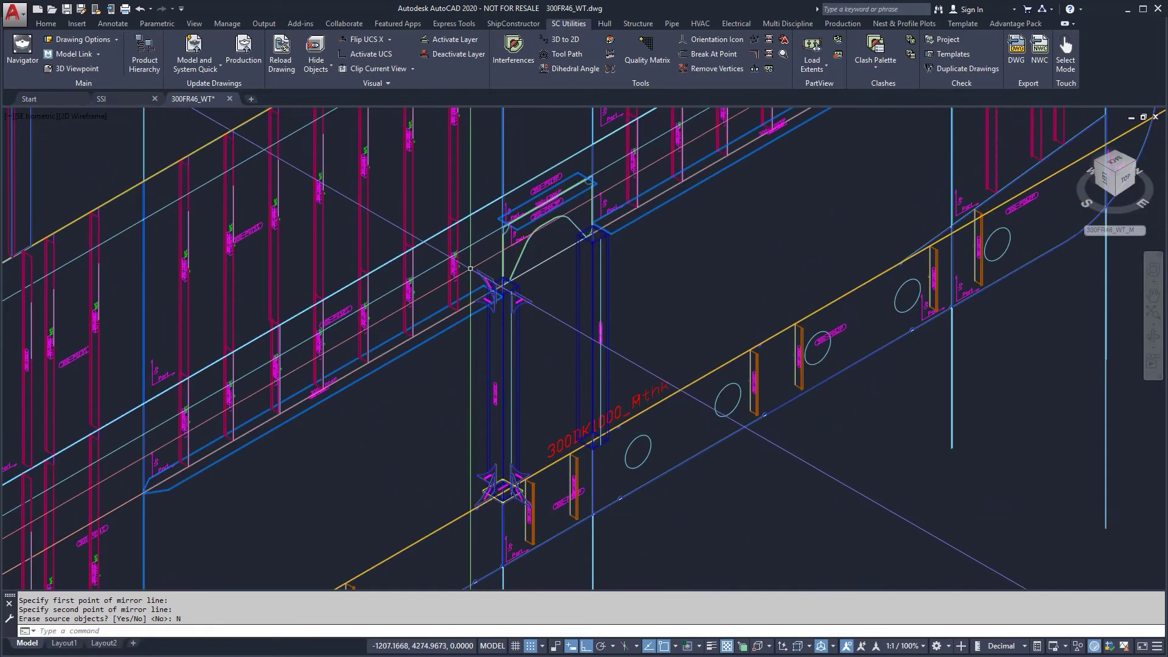
# Mirror the starboard pillar's end brackets and foot doubler across the centreline onto the port pillar, keeping the originals
pyautogui.click(467, 263)
pyautogui.click(549, 334)
pyautogui.click(468, 458)
pyautogui.click(546, 516)
pyautogui.write('mi')
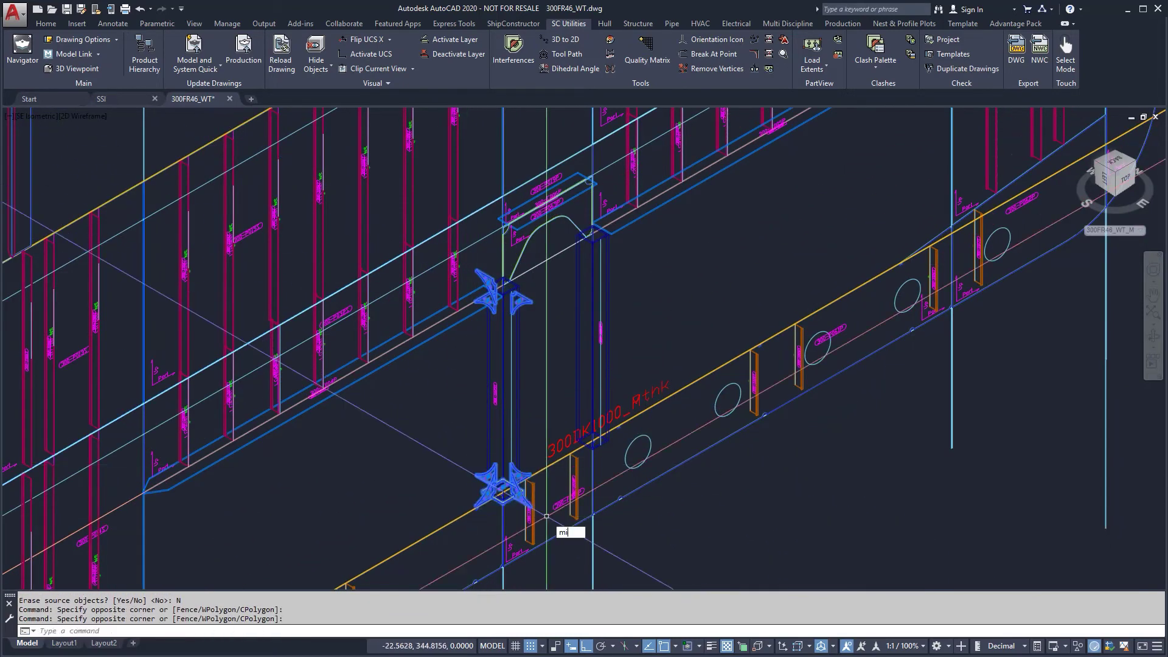
pyautogui.press('Return')
pyautogui.click(548, 466)
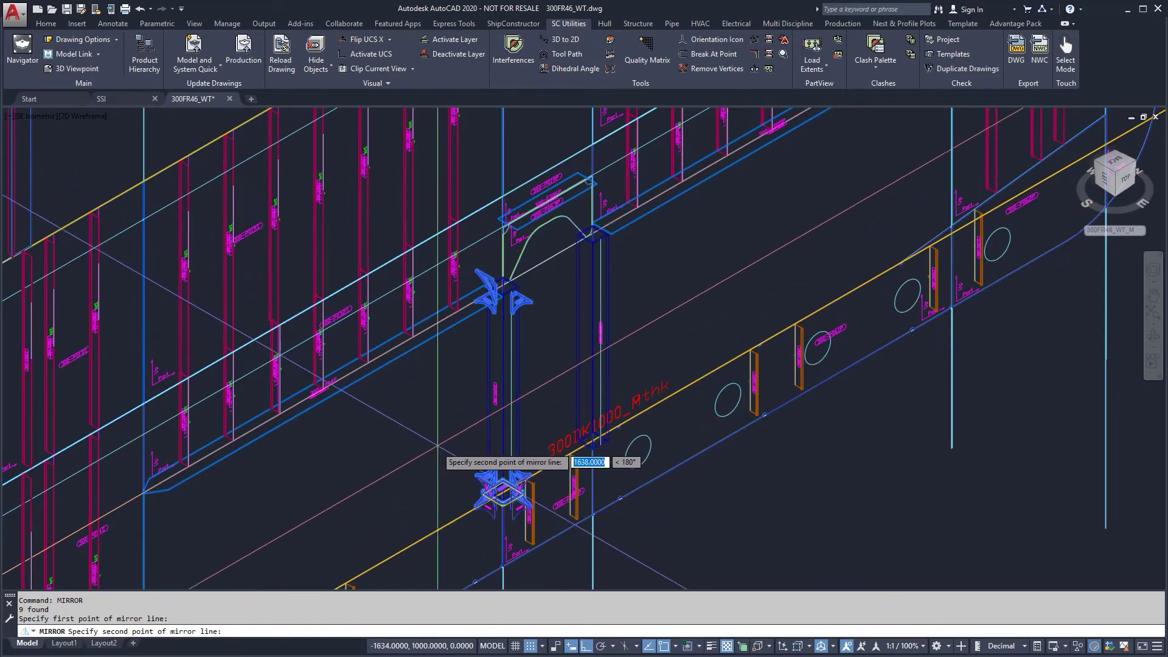
pyautogui.click(538, 413)
pyautogui.click(563, 456)
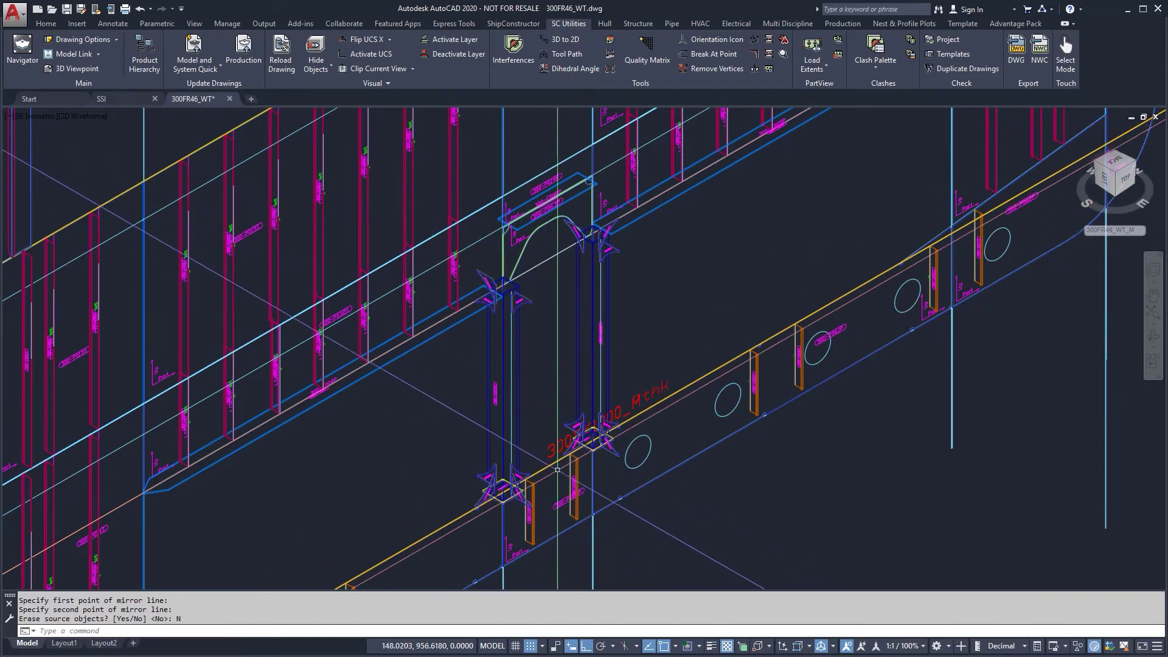
# Shorten the end of the starboard 250X250X20 pillar stiffener and update its related parts
pyautogui.scroll(3, 504, 494)
pyautogui.click(444, 318)
pyautogui.rightClick(467, 353)
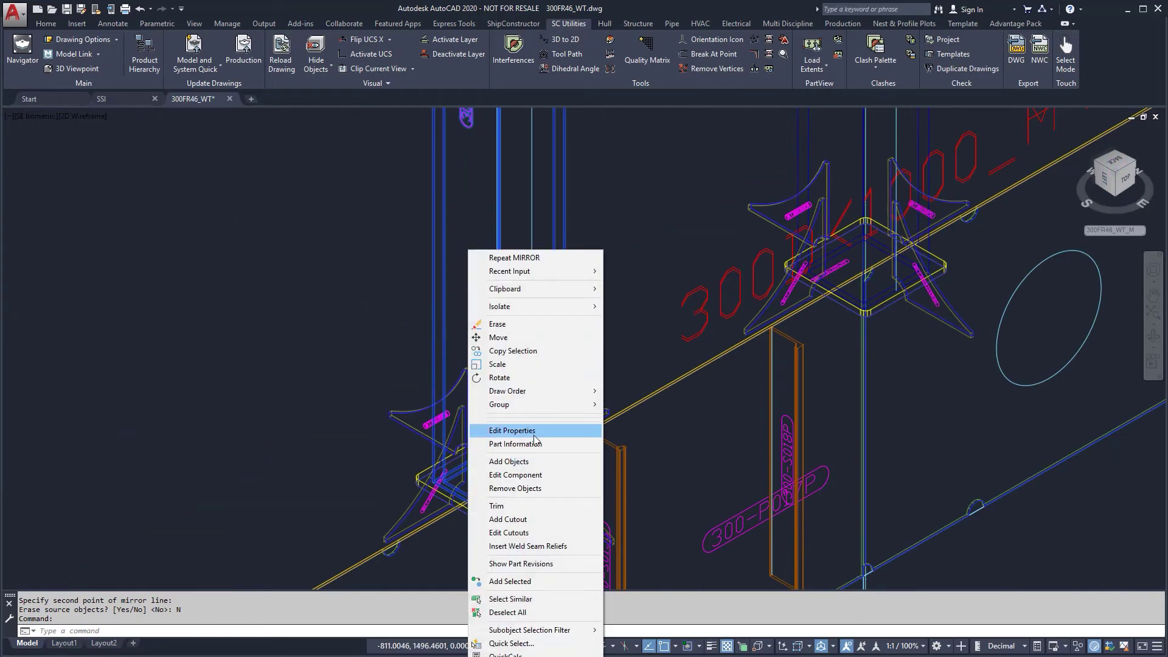
pyautogui.click(530, 435)
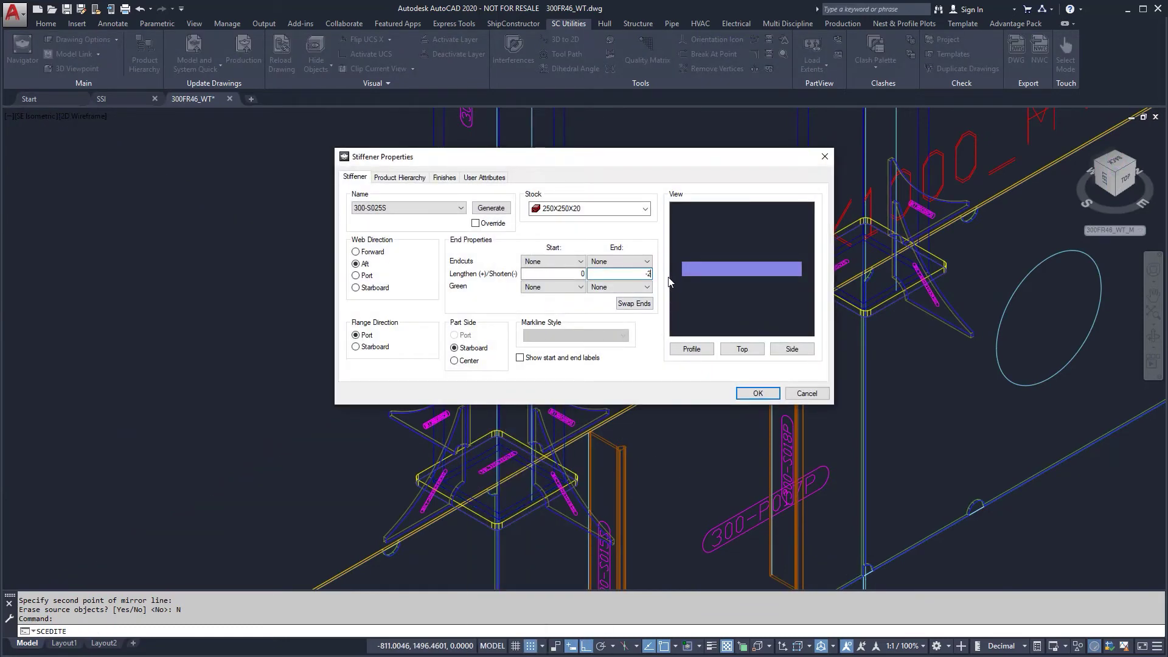
pyautogui.press('Return')
pyautogui.click(756, 472)
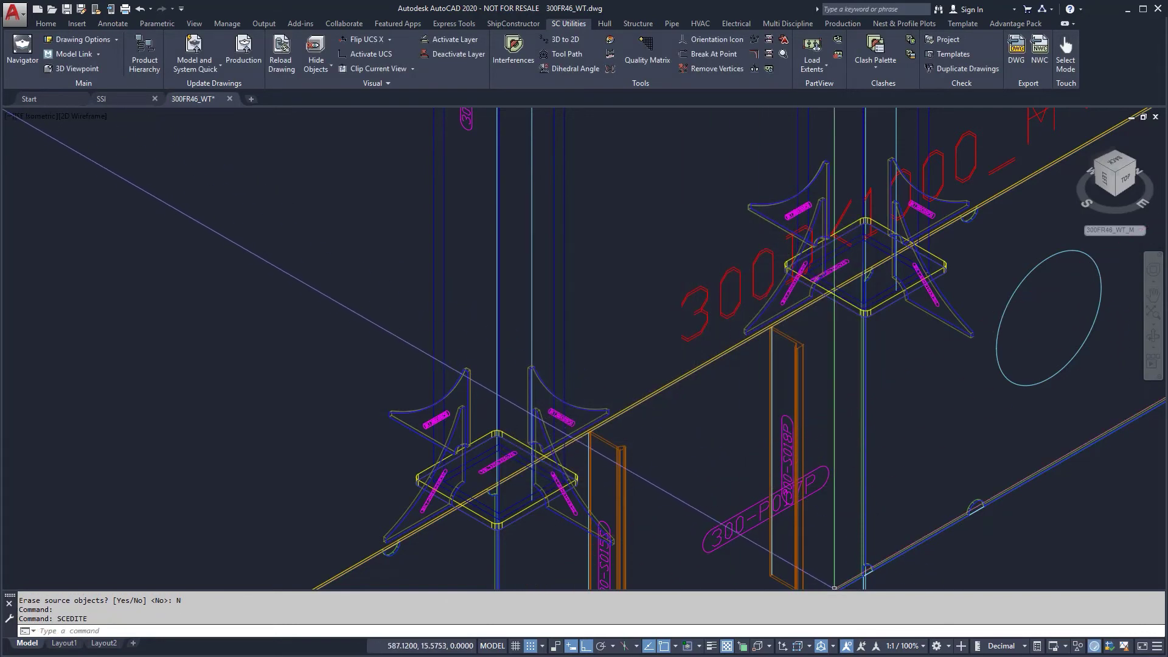
pyautogui.hotkey('ctrl', 'z')
pyautogui.hotkey('ctrl', 'z')
pyautogui.hotkey('ctrl', 'z')
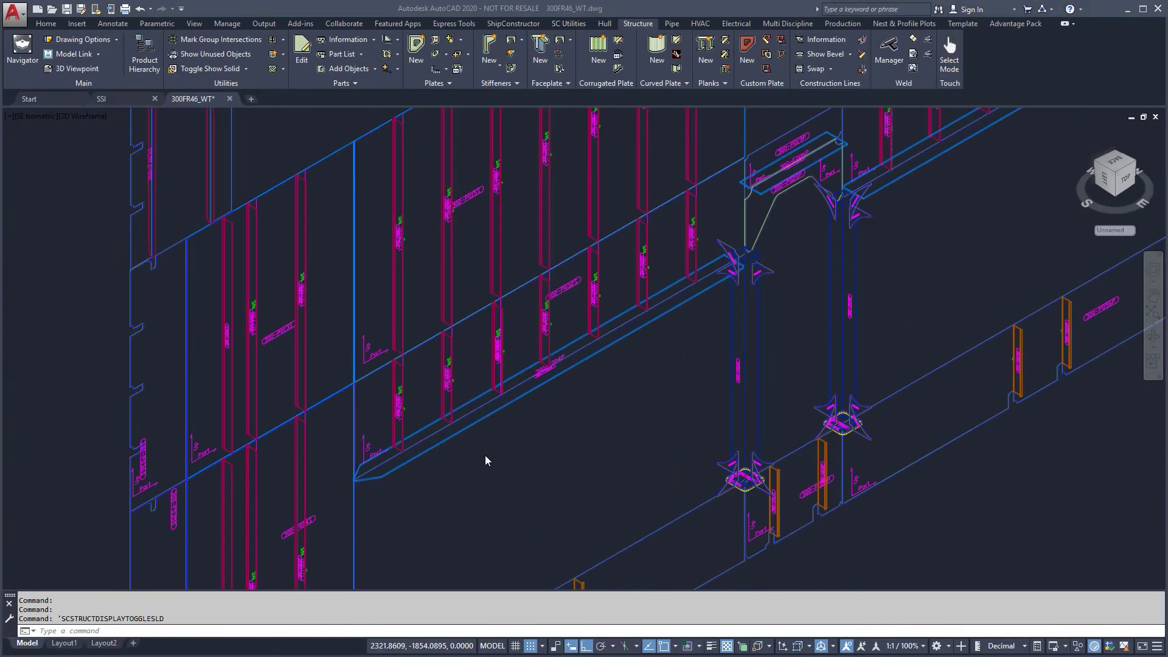
# Set the start endcut of the outermost lower-row HP 140x08 starboard stiffener to SNIPE30B and update all its identical and mirrored parts
pyautogui.rightClick(394, 417)
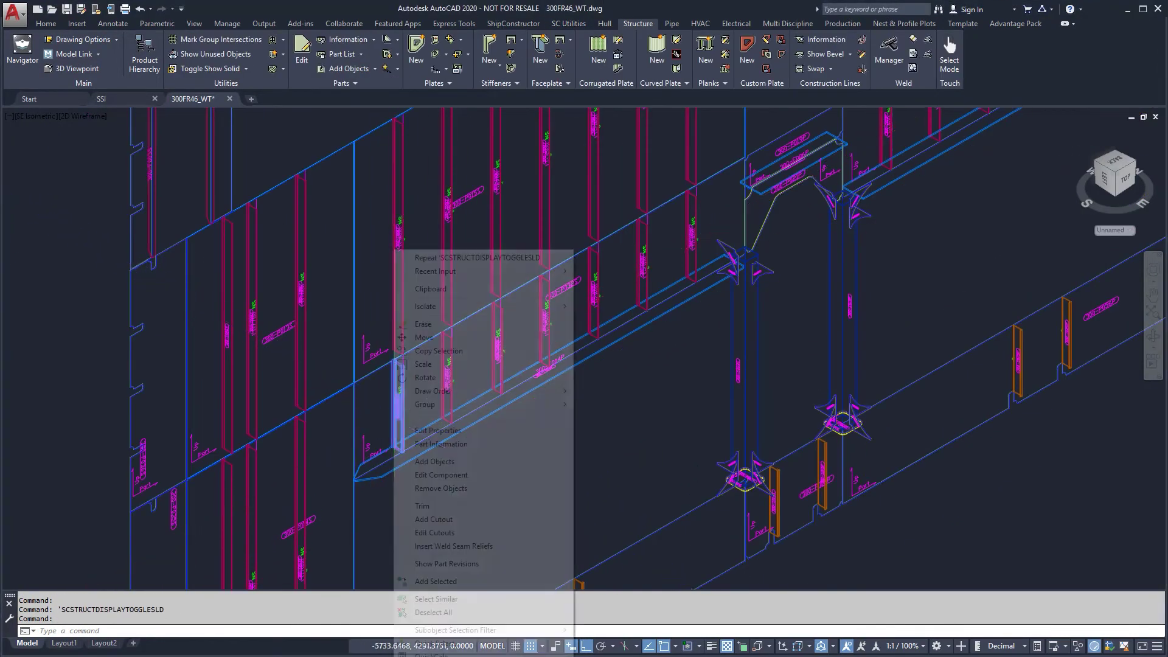
pyautogui.click(455, 431)
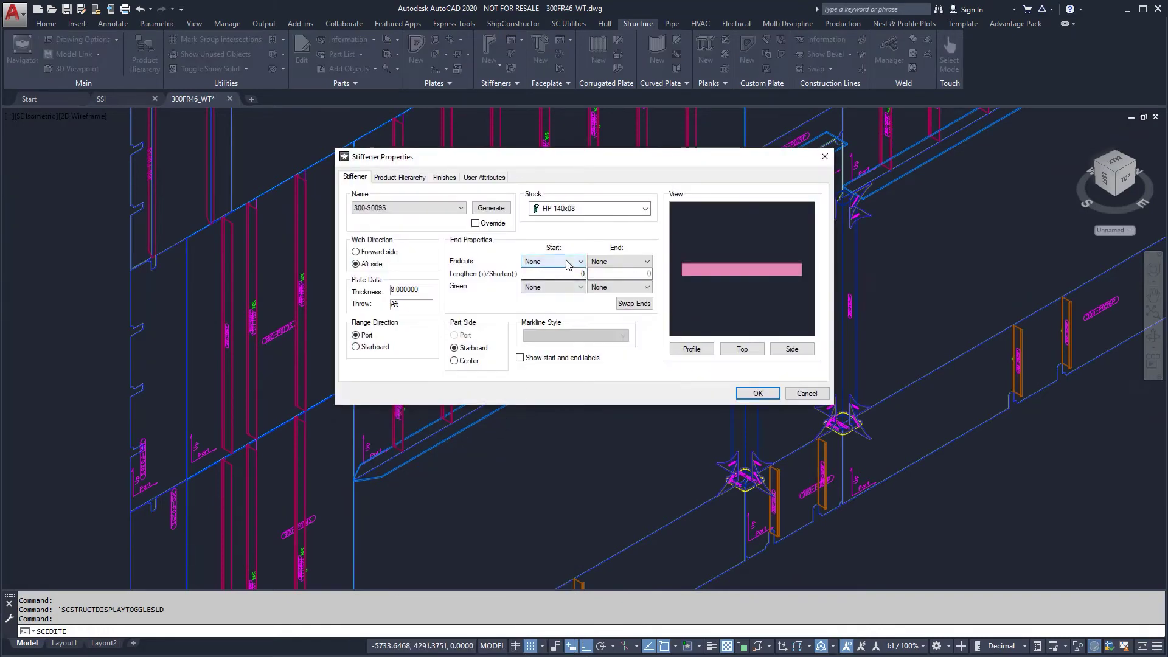
pyautogui.click(567, 262)
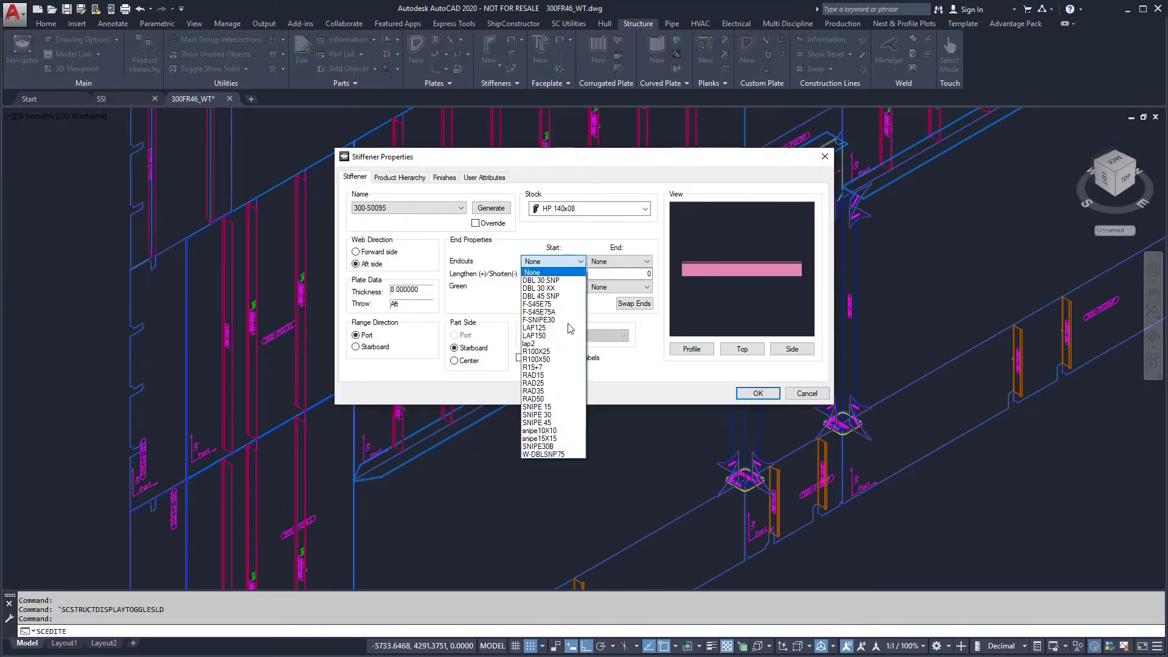
pyautogui.click(561, 447)
pyautogui.click(743, 399)
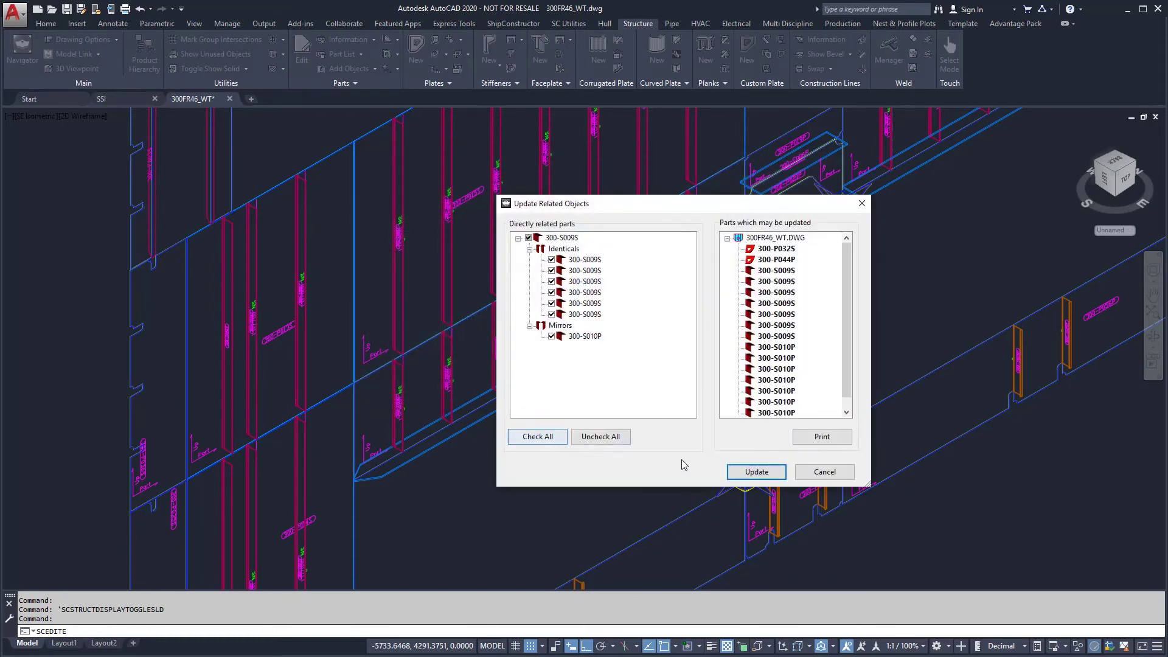
pyautogui.click(743, 472)
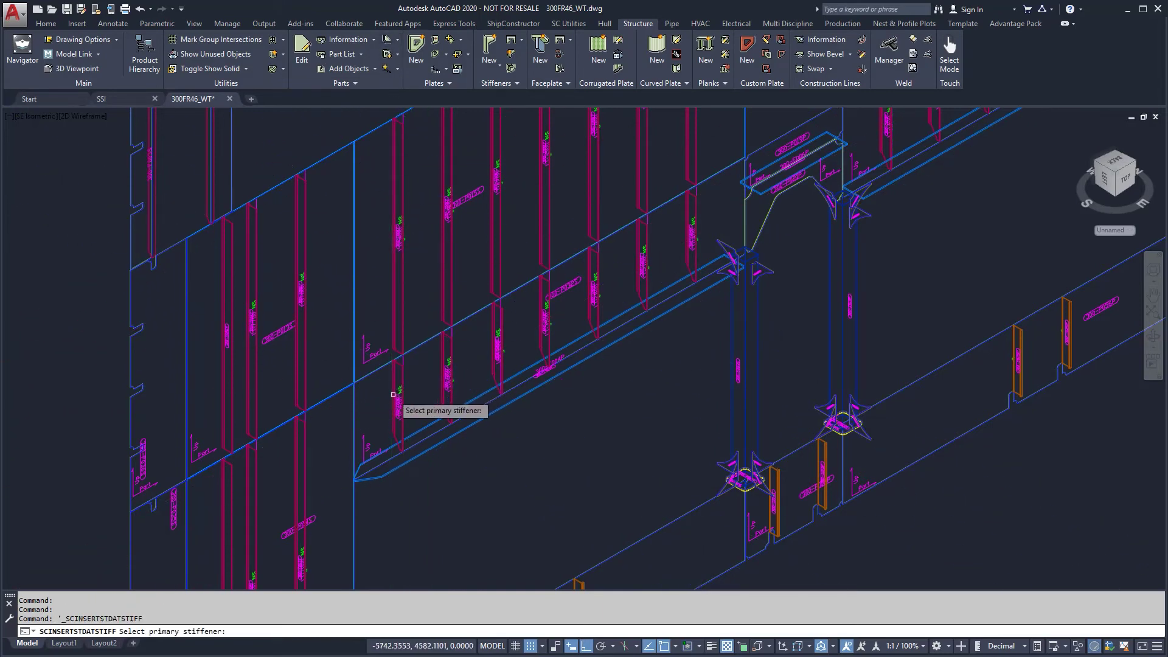
# Insert a standard bracket at the upper end of the outermost lower-row starboard stiffener, without a secondary part
pyautogui.rightClick(424, 396)
pyautogui.click(443, 401)
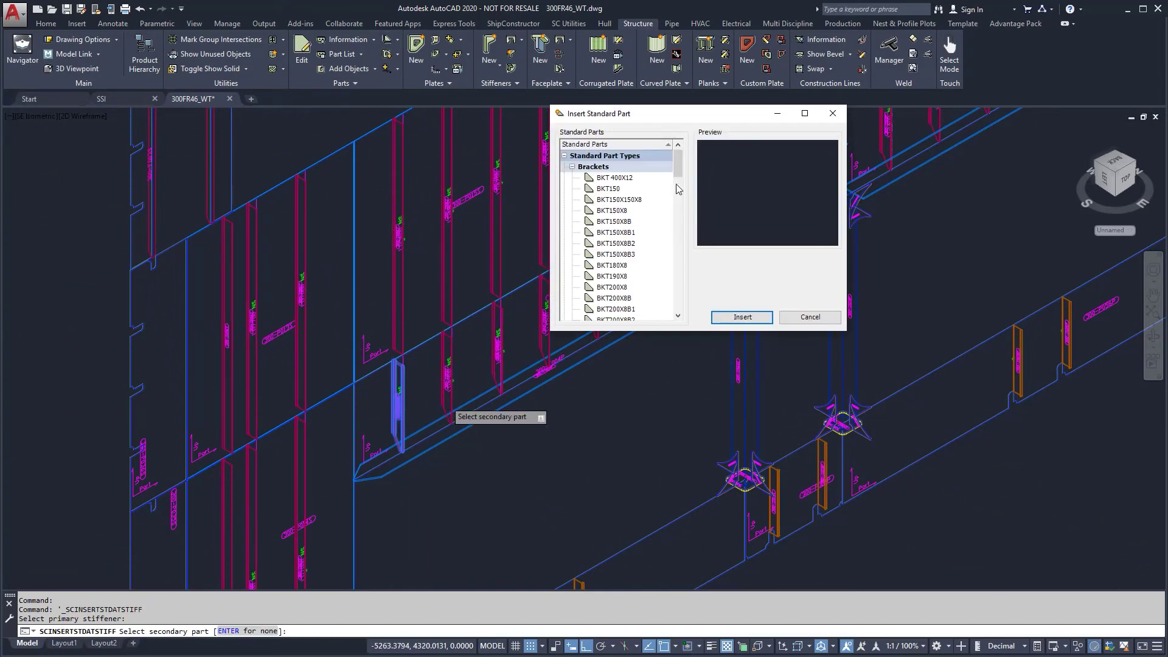
pyautogui.click(742, 316)
pyautogui.click(317, 293)
pyautogui.click(575, 435)
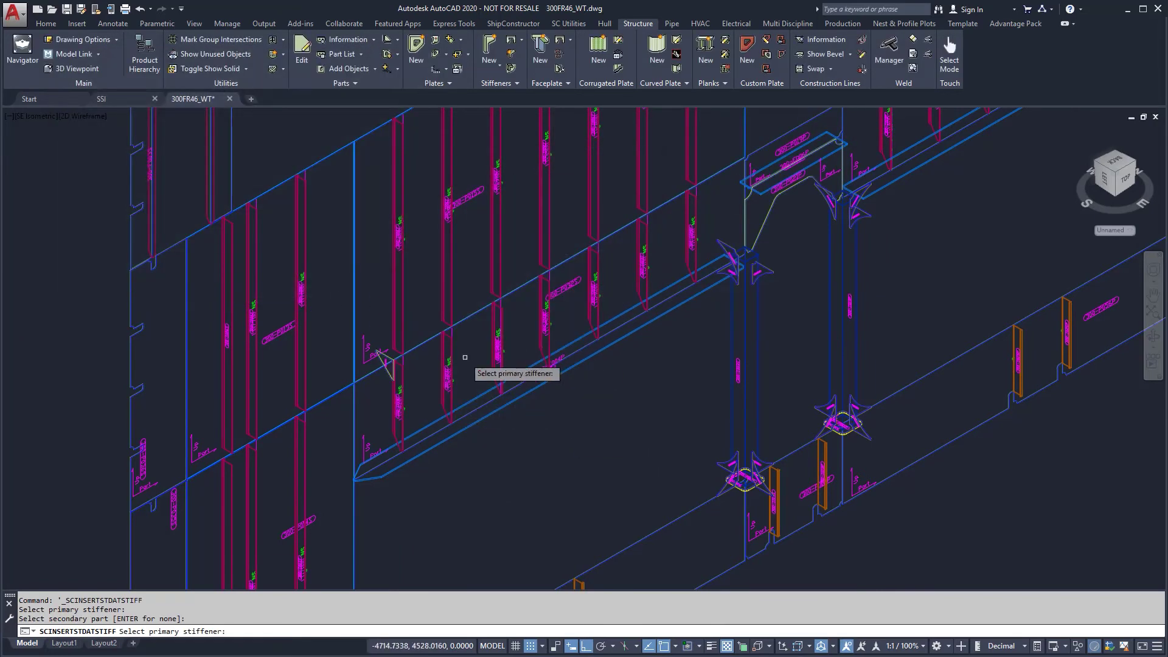
pyautogui.press('Return')
# Copy the new bracket onto the six remaining starboard stiffeners of the lower row, using the stiffeners' lower ends as reference points
pyautogui.click(221, 70)
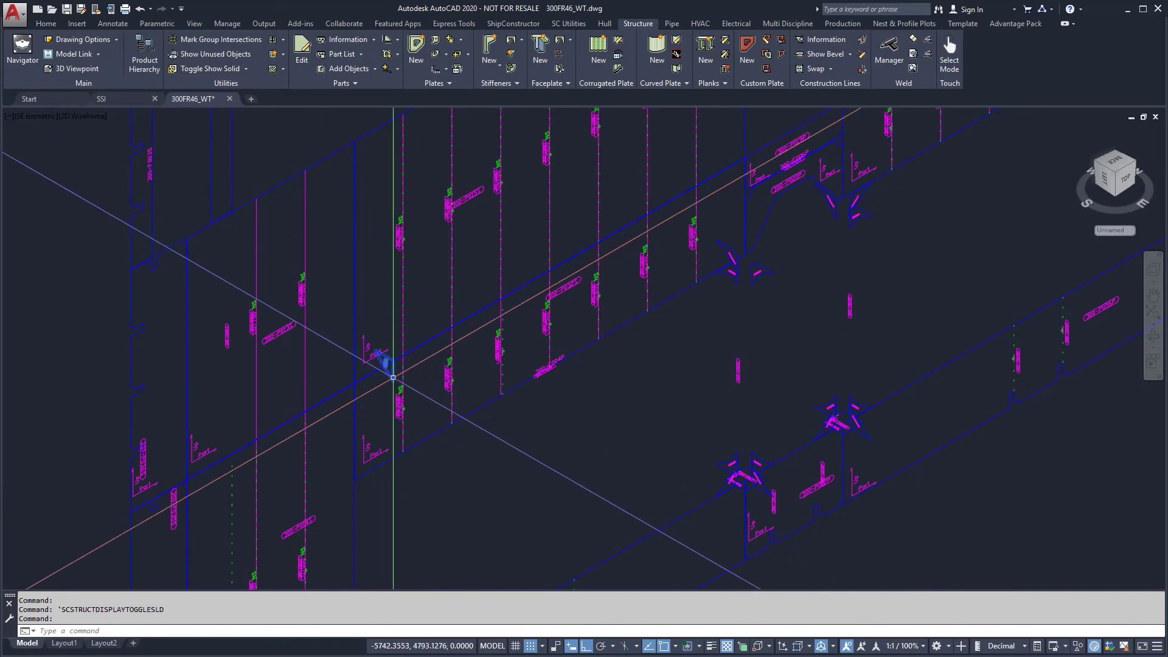
pyautogui.write('co')
pyautogui.press('Return')
pyautogui.click(403, 451)
pyautogui.click(452, 423)
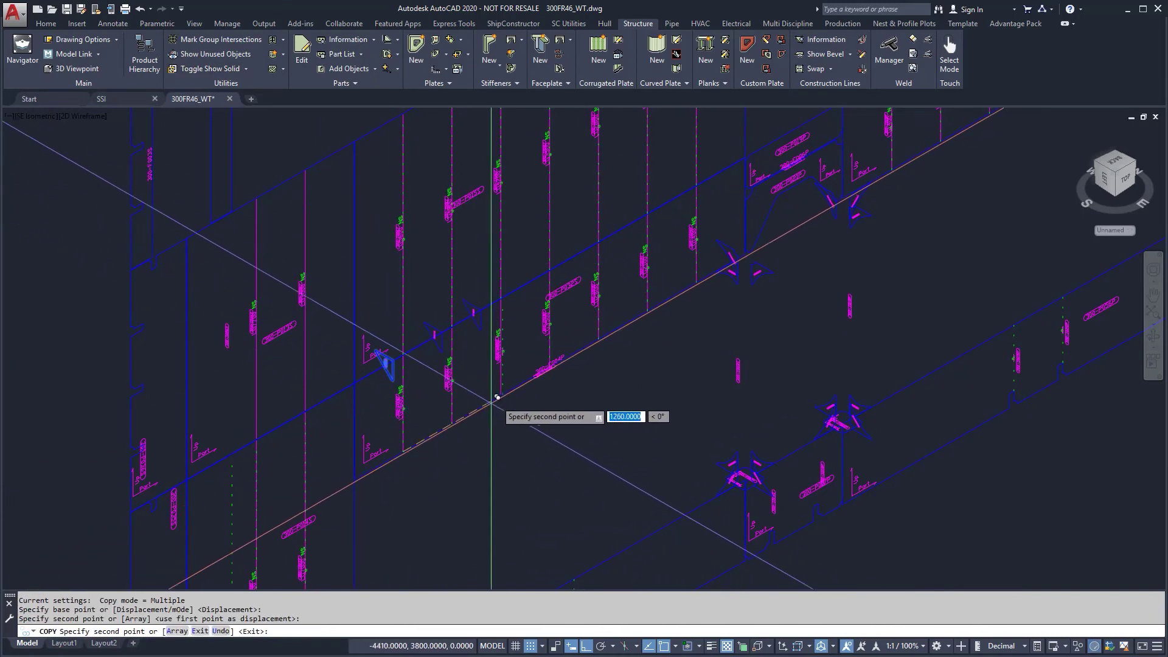
pyautogui.click(501, 395)
pyautogui.click(550, 366)
pyautogui.click(598, 339)
pyautogui.click(647, 310)
pyautogui.click(696, 282)
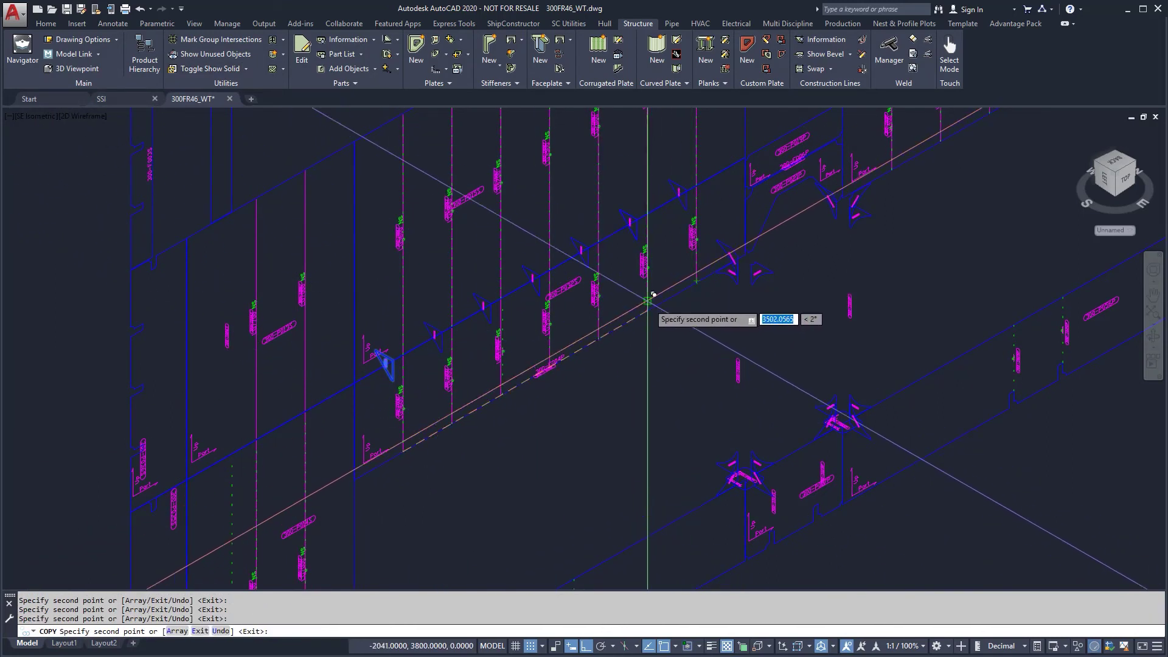
pyautogui.rightClick(649, 304)
pyautogui.click(676, 312)
# Mirror all seven stiffener brackets to the port side about the centreline through 0,0, keeping the originals
pyautogui.click(210, 69)
pyautogui.click(384, 369)
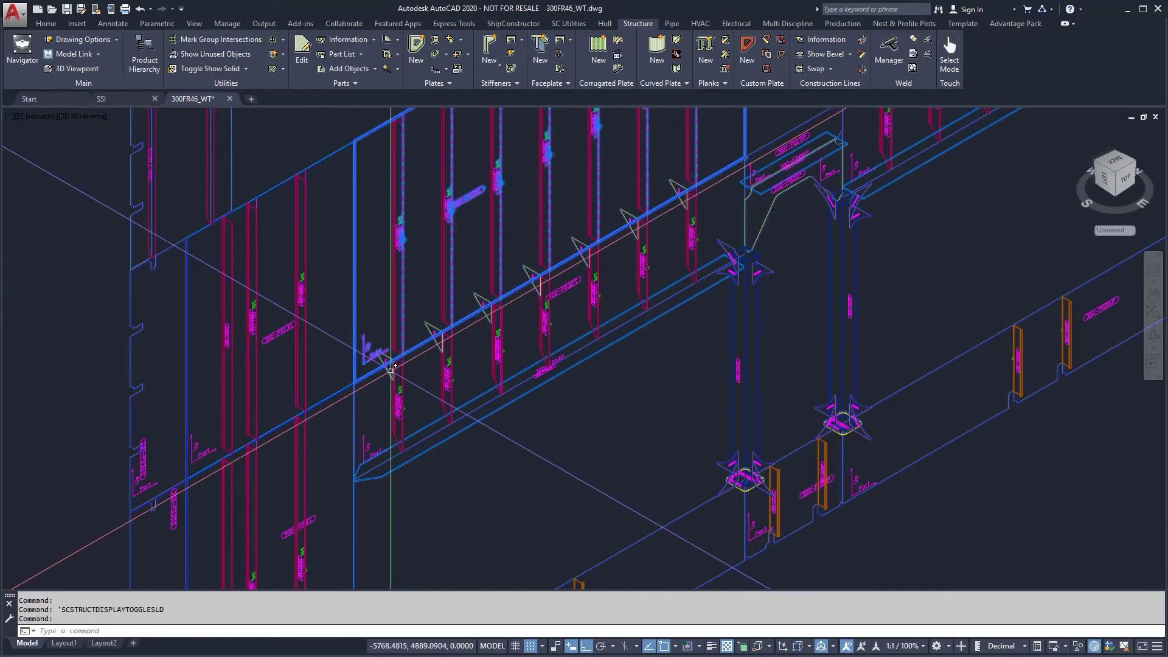
pyautogui.press('Escape')
pyautogui.click(392, 372)
pyautogui.click(437, 337)
pyautogui.click(486, 309)
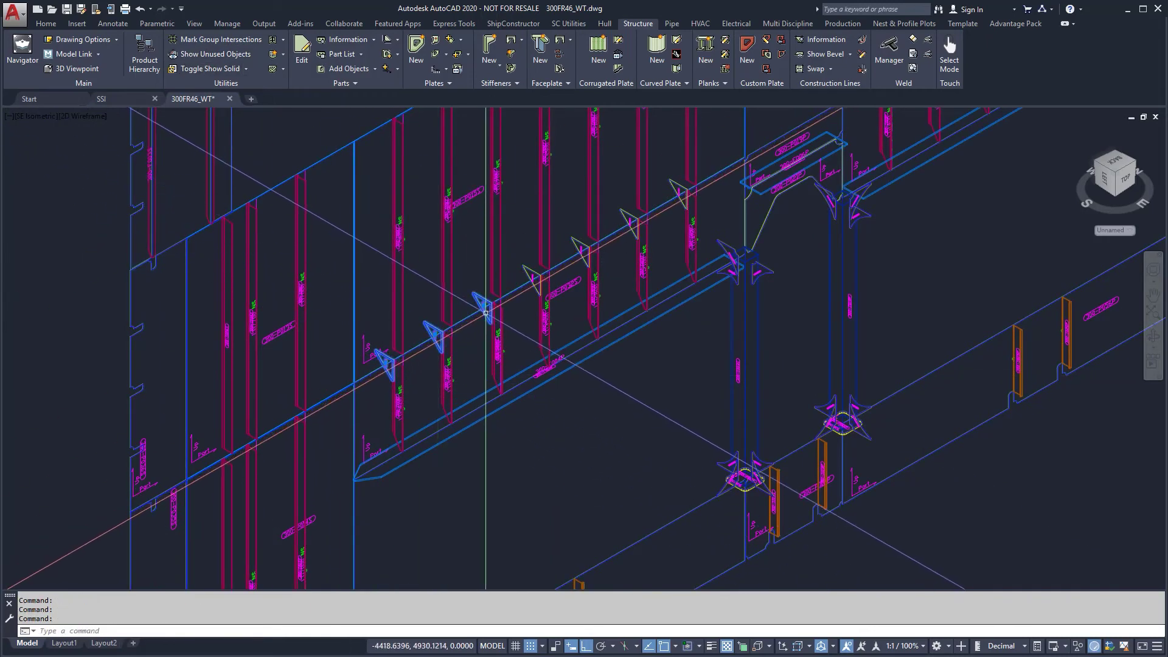
pyautogui.click(533, 280)
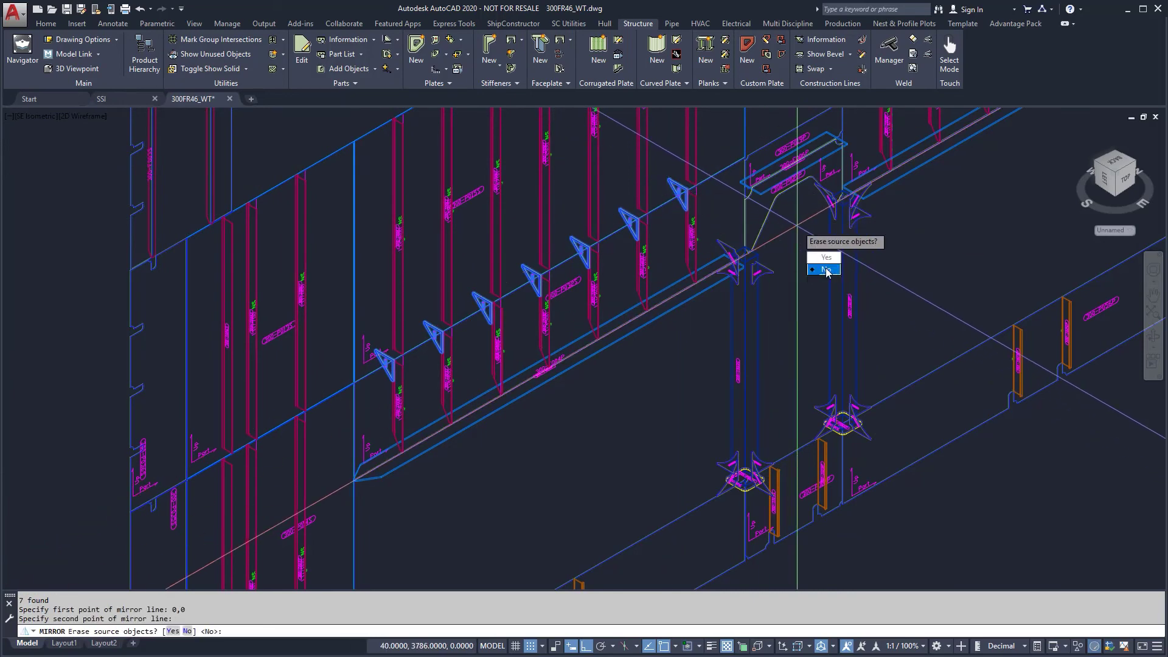
pyautogui.click(825, 270)
# Delete the large flat plates and their stiffeners from the starboard and port panels between the pillar lines and the wing bulkheads
pyautogui.middleClick(786, 240)
pyautogui.middleClick(786, 240)
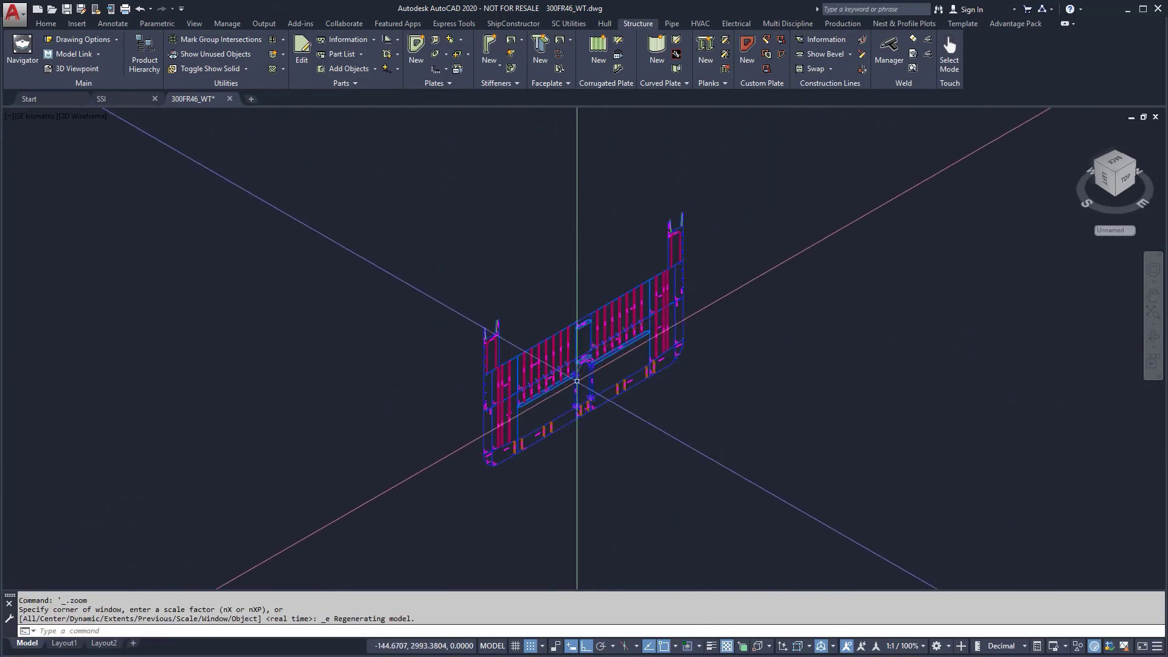
pyautogui.click(89, 68)
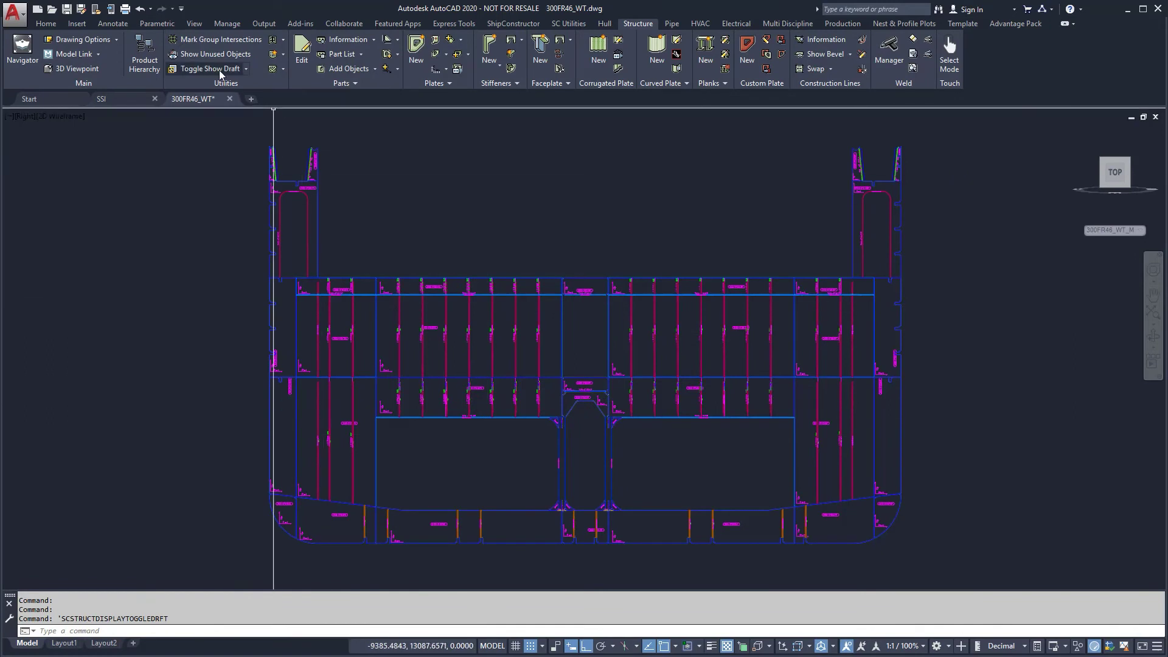
pyautogui.click(546, 354)
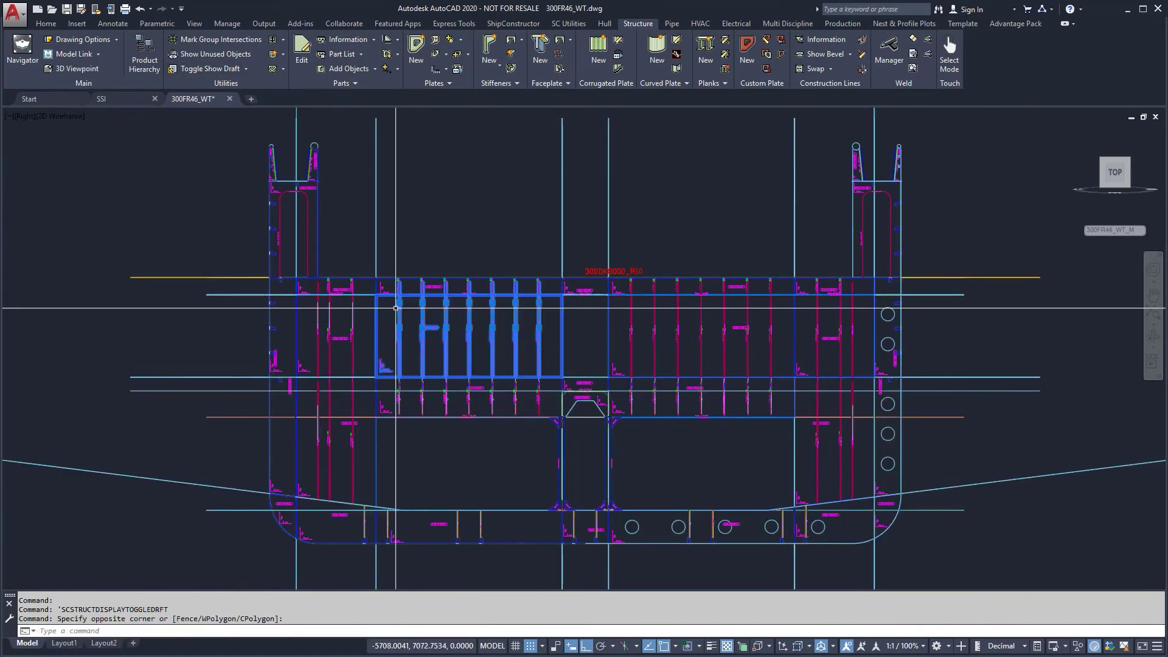
pyautogui.click(399, 309)
pyautogui.press('Delete')
pyautogui.click(782, 359)
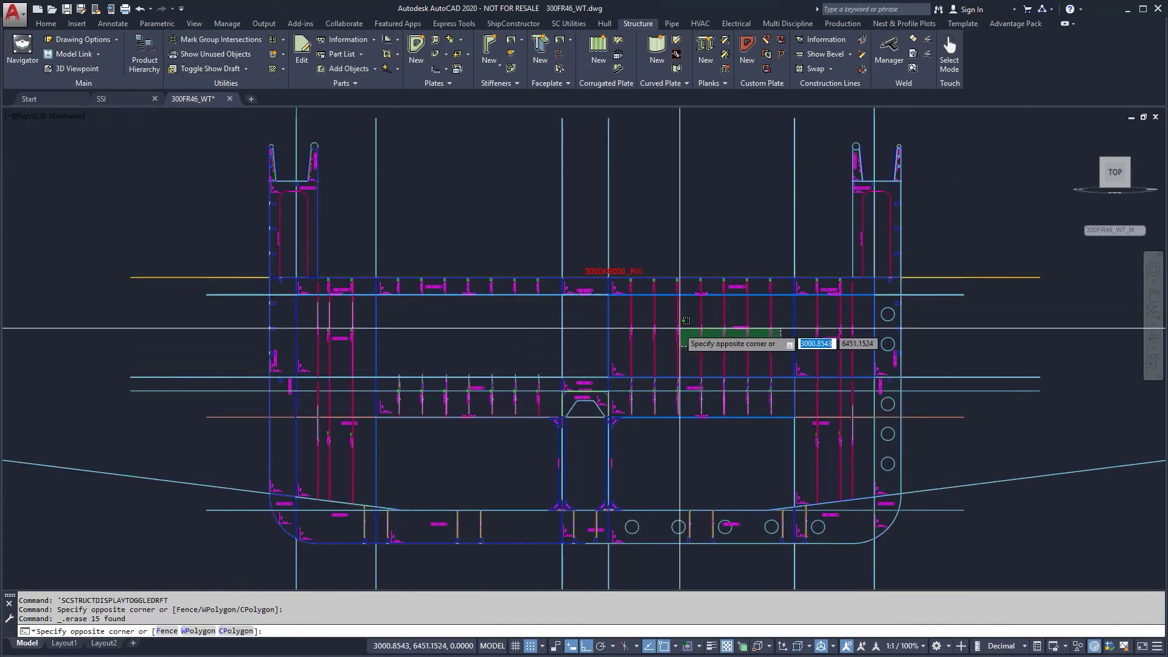
pyautogui.click(627, 308)
pyautogui.press('Delete')
# Create a corrugated plate in the empty starboard panel from CORR350x80x130deg stock with vertical corrugations and aft throw
pyautogui.click(598, 49)
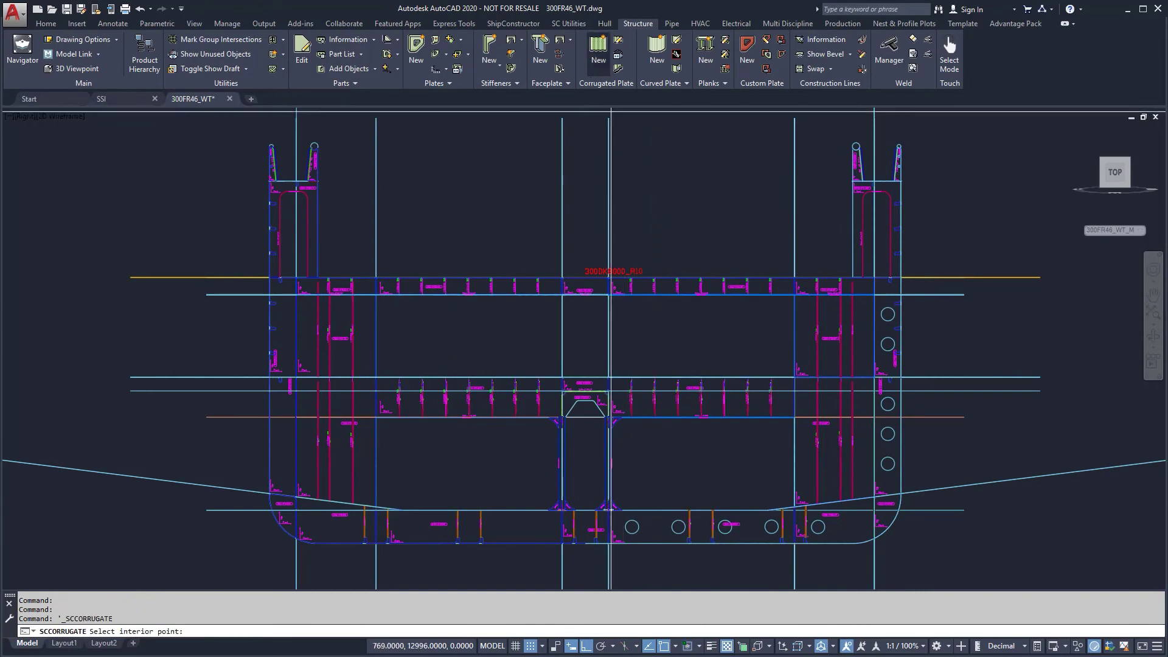
pyautogui.click(518, 340)
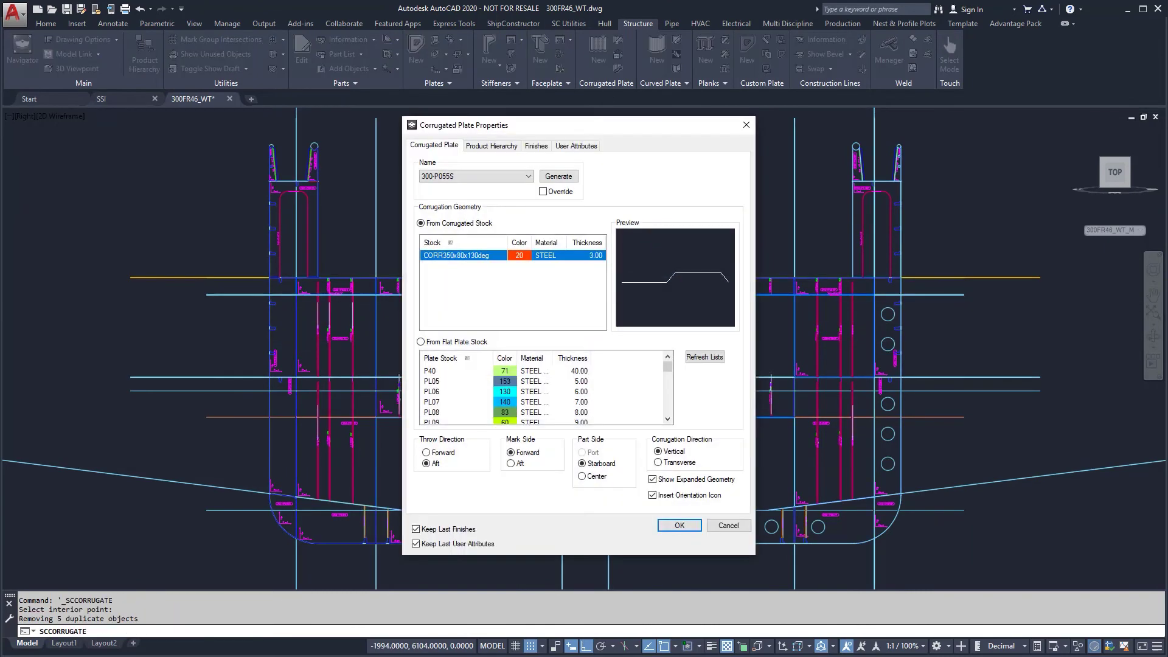
pyautogui.click(684, 530)
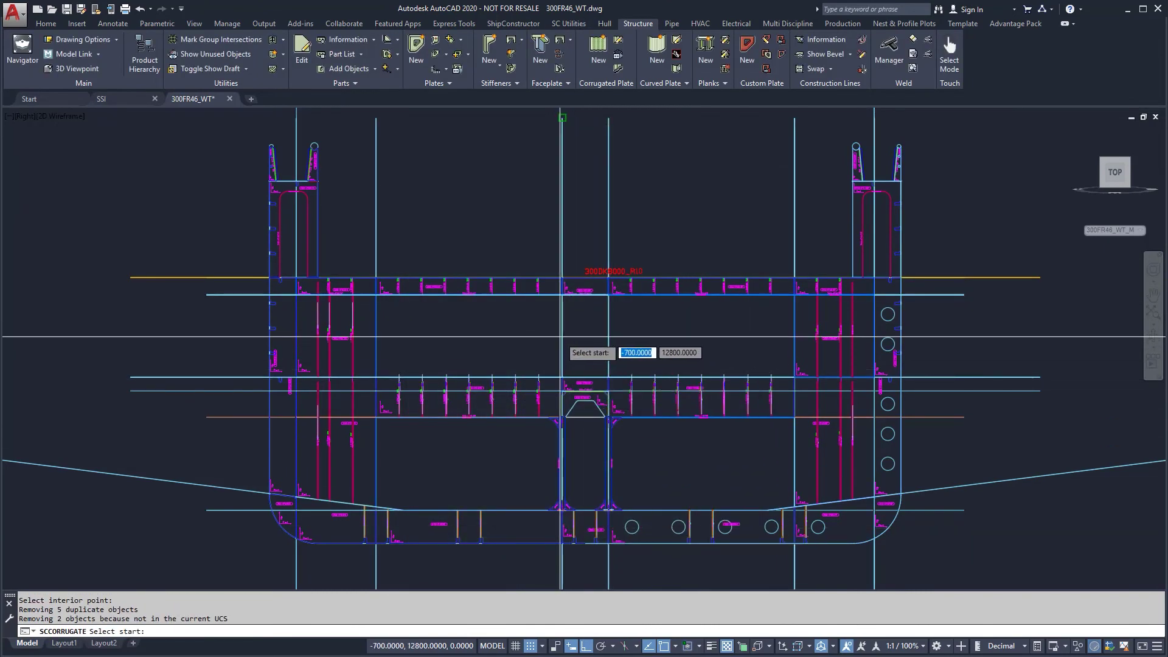
# Mirror the corrugated plate to the port panel about the centreline through 0,0, keeping the original
pyautogui.click(519, 340)
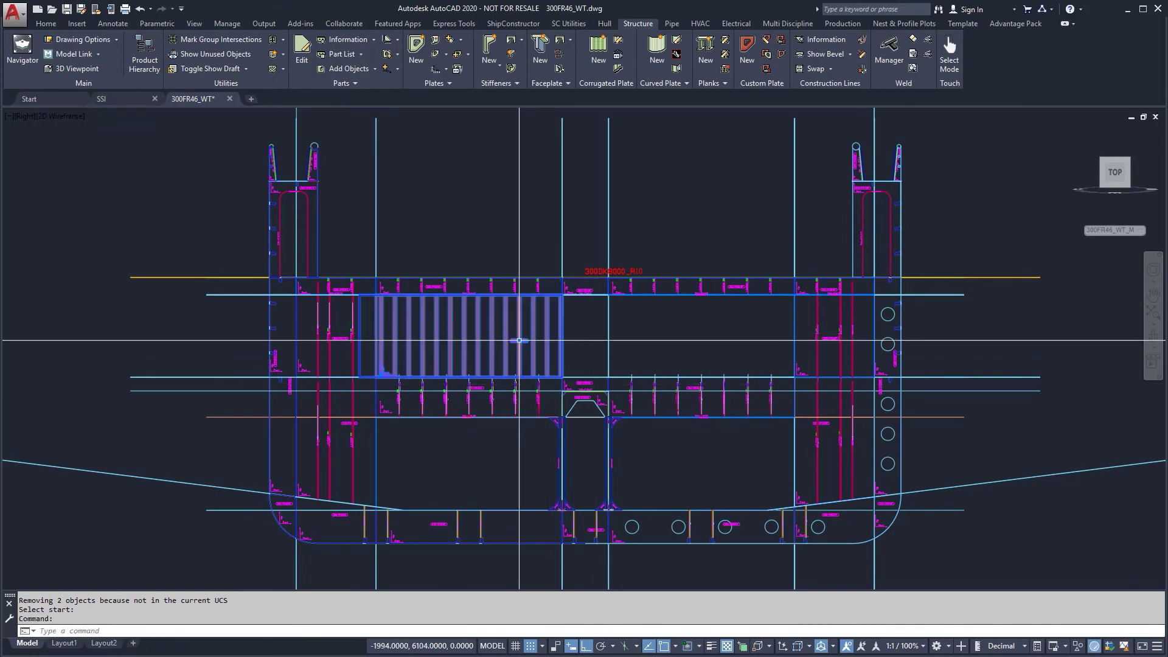
pyautogui.press('Return')
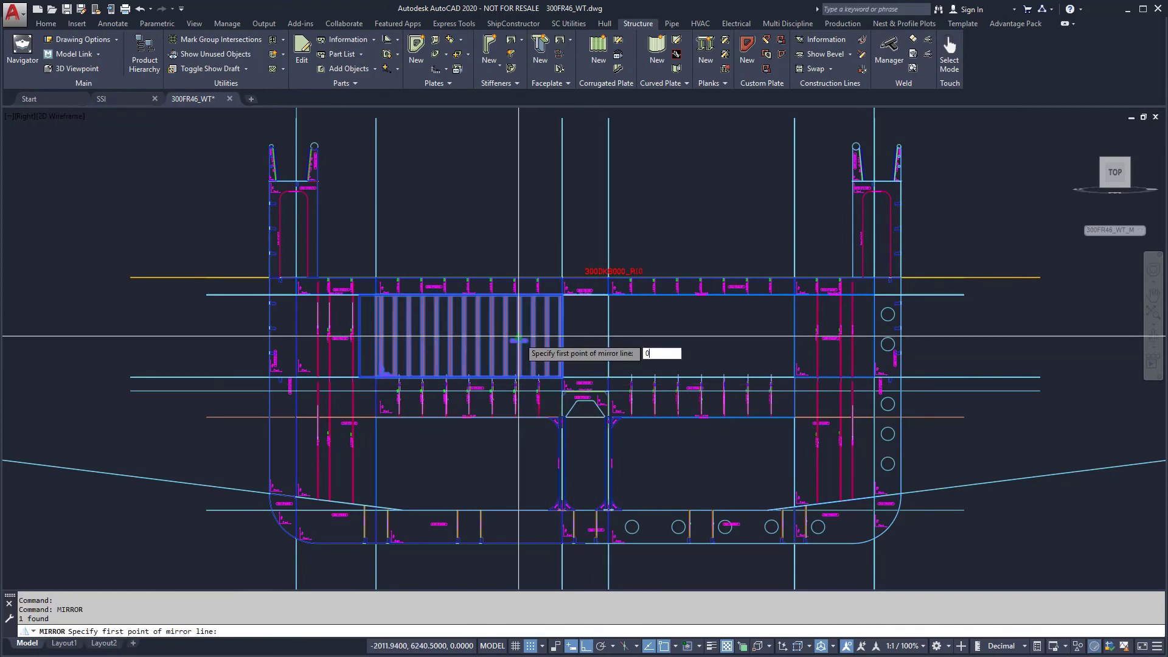
pyautogui.write('0,0')
pyautogui.press('Return')
pyautogui.click(575, 332)
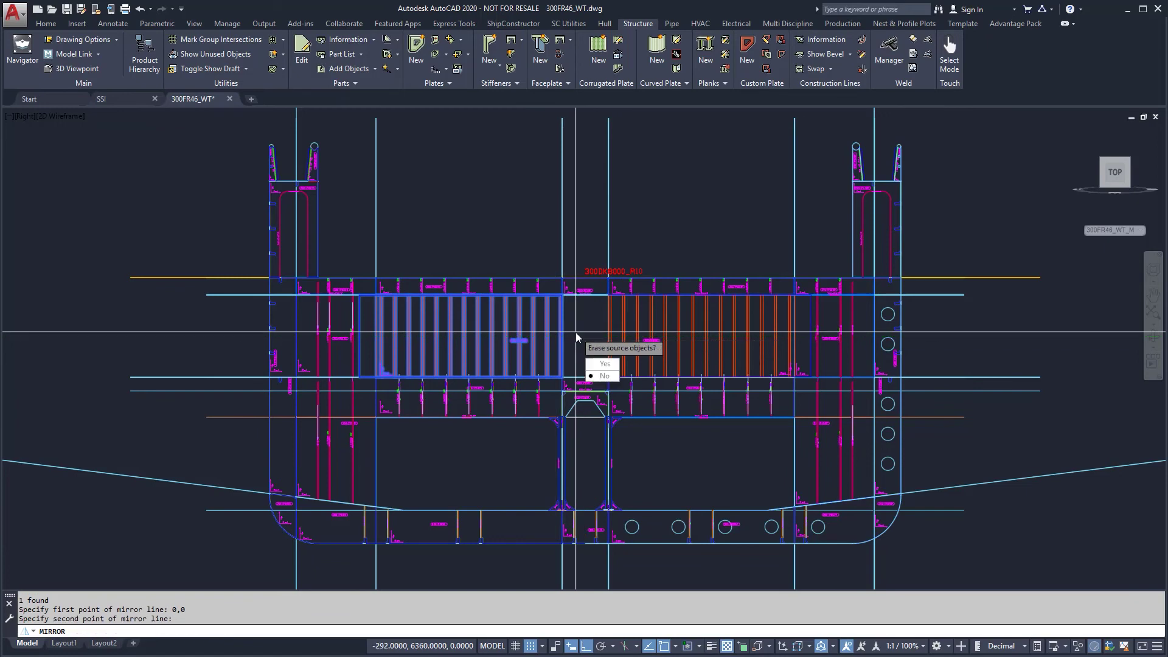
pyautogui.click(604, 375)
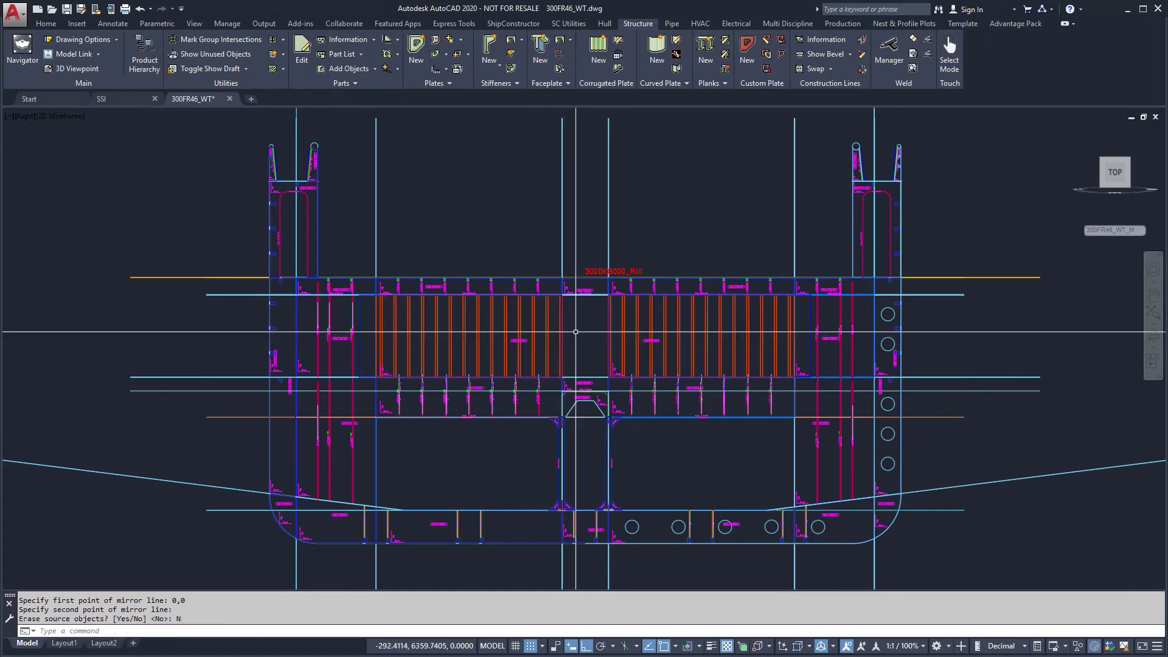
# Display the frame in an SE isometric view with the draft geometry hidden and the Shaded visual style
pyautogui.click(92, 69)
pyautogui.click(694, 477)
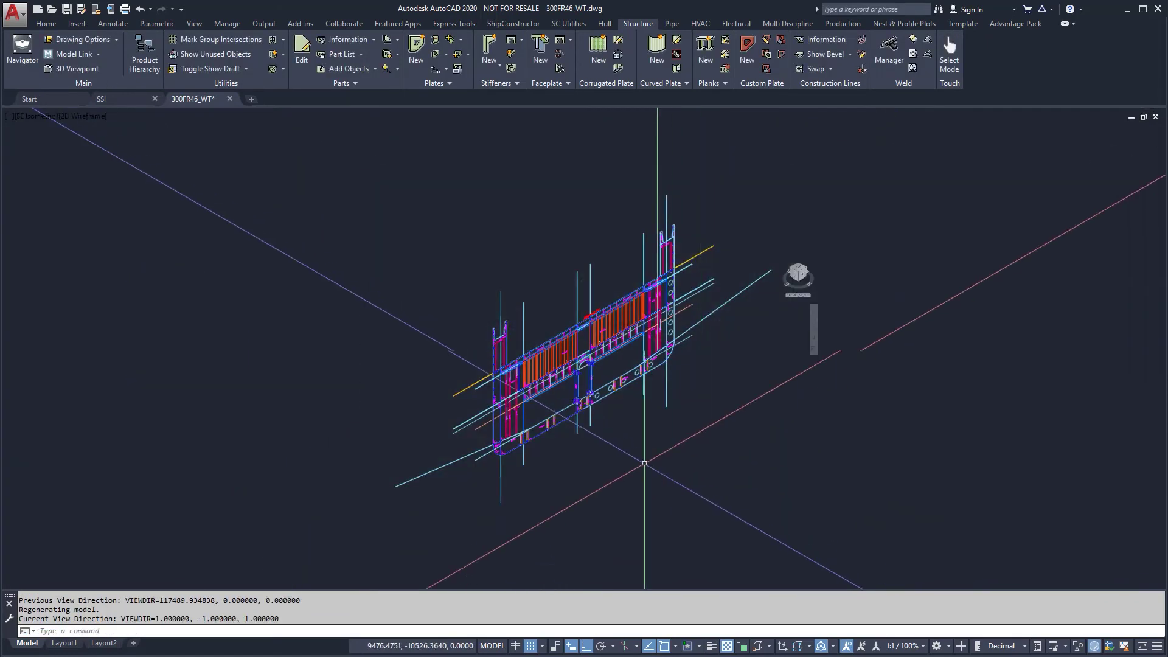
pyautogui.click(210, 69)
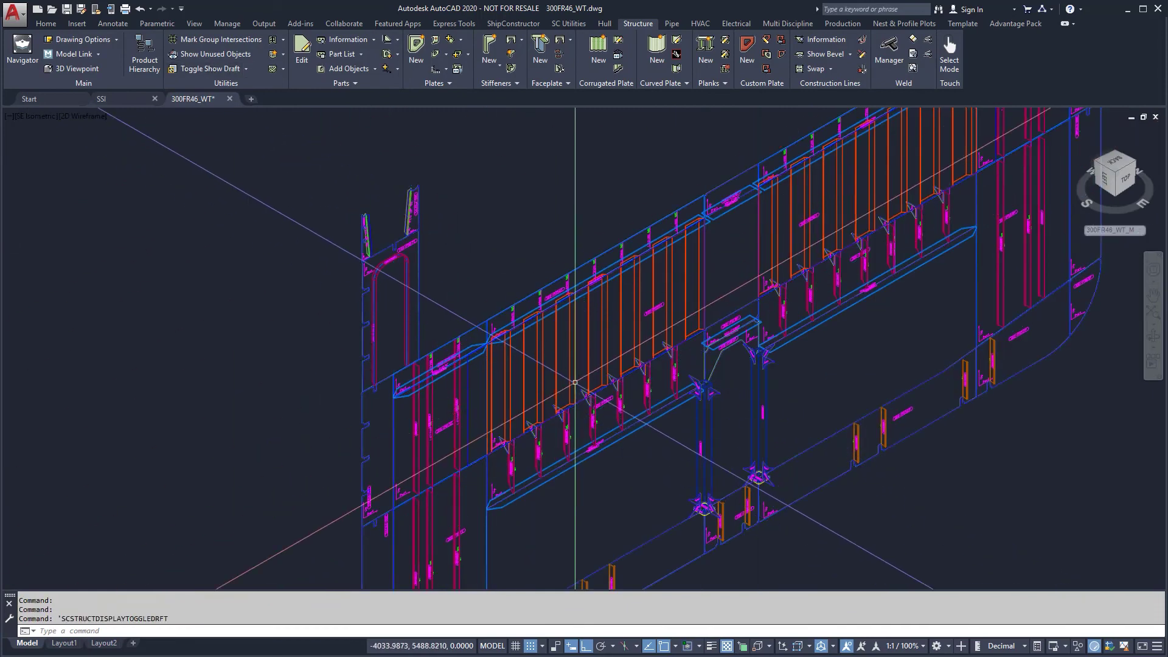
pyautogui.scroll(1, 577, 382)
pyautogui.click(96, 116)
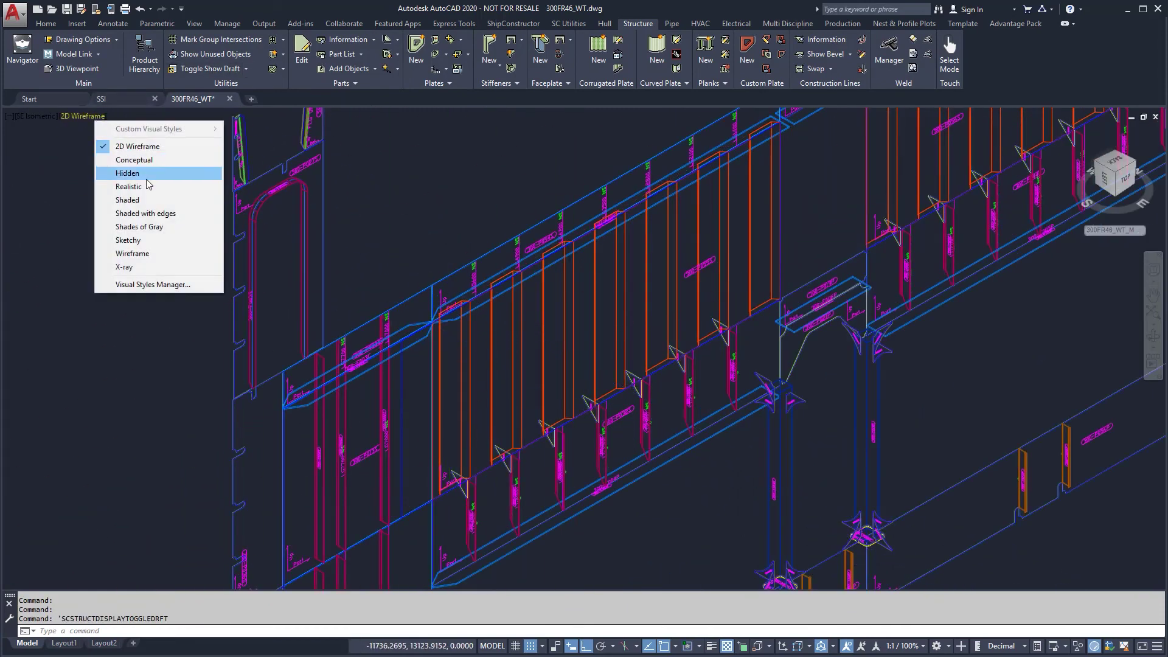
pyautogui.click(145, 200)
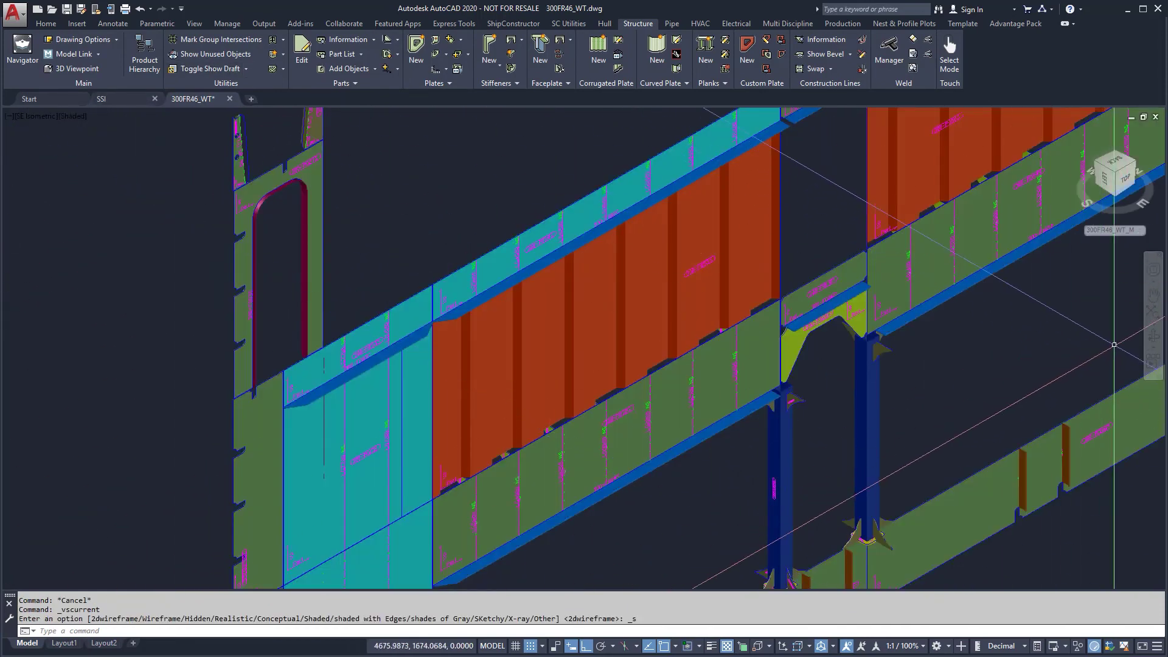
# Examine the shaded frame's corrugated plates and their stiffened surroundings from another angle, finishing with the whole frame in view
pyautogui.click(1153, 336)
pyautogui.keyDown('shift'); pyautogui.moveTo(589, 439); pyautogui.dragTo(604, 404, button='middle'); pyautogui.keyUp('shift')
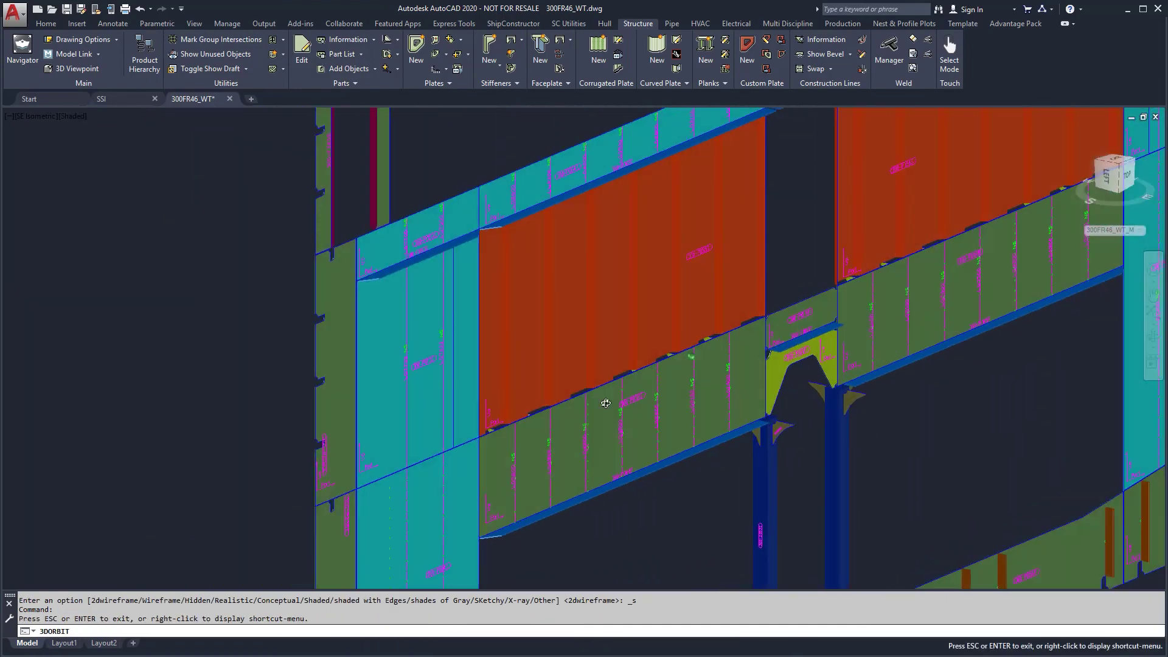
pyautogui.rightClick(643, 410)
pyautogui.click(665, 419)
pyautogui.scroll(-7, 548, 365)
pyautogui.middleClick(81, 110)
pyautogui.middleClick(81, 110)
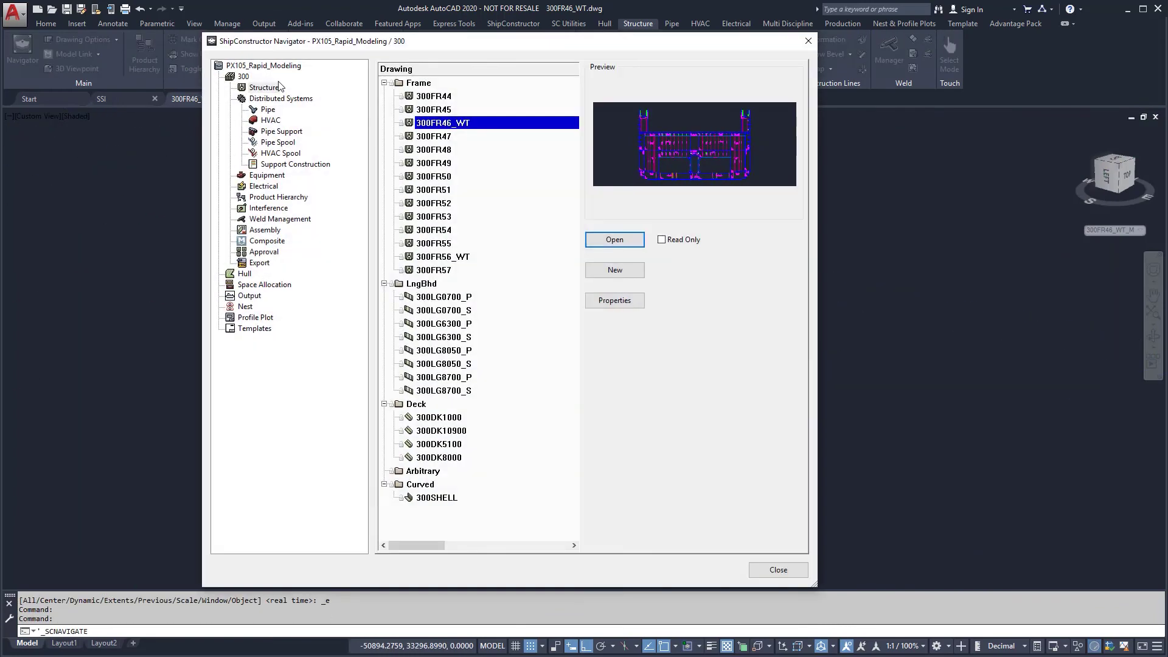
# Save the changes to 300FR46_WT and open the 300 drawing of unit 300 from the project navigator
pyautogui.click(242, 77)
pyautogui.click(411, 83)
pyautogui.click(613, 240)
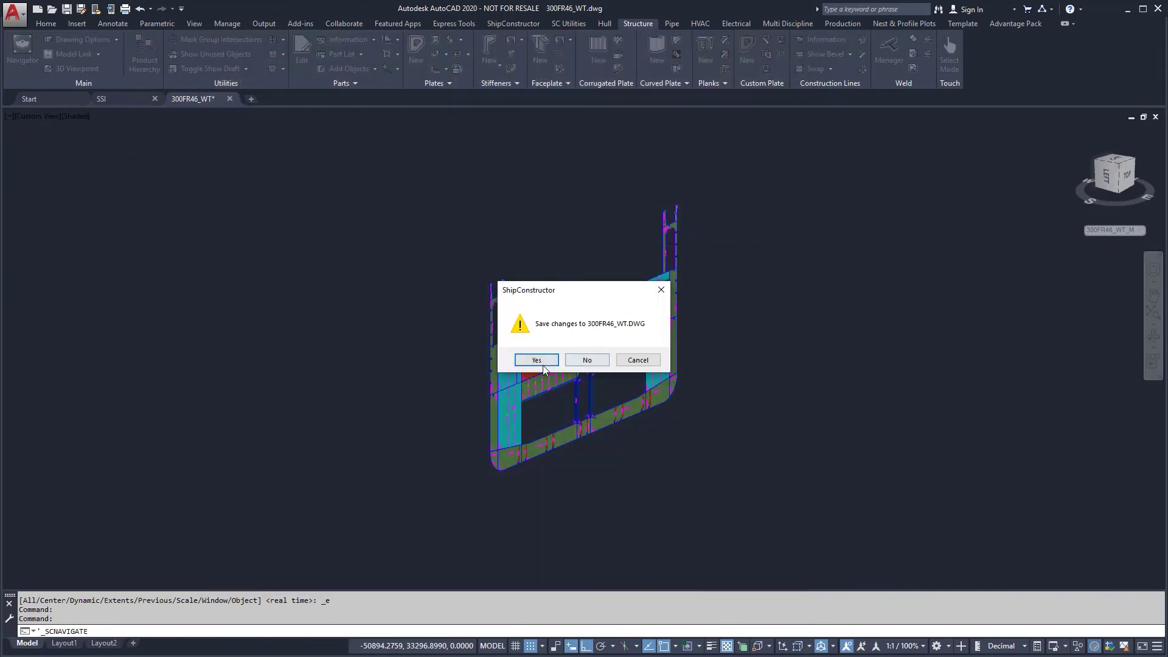
pyautogui.click(535, 360)
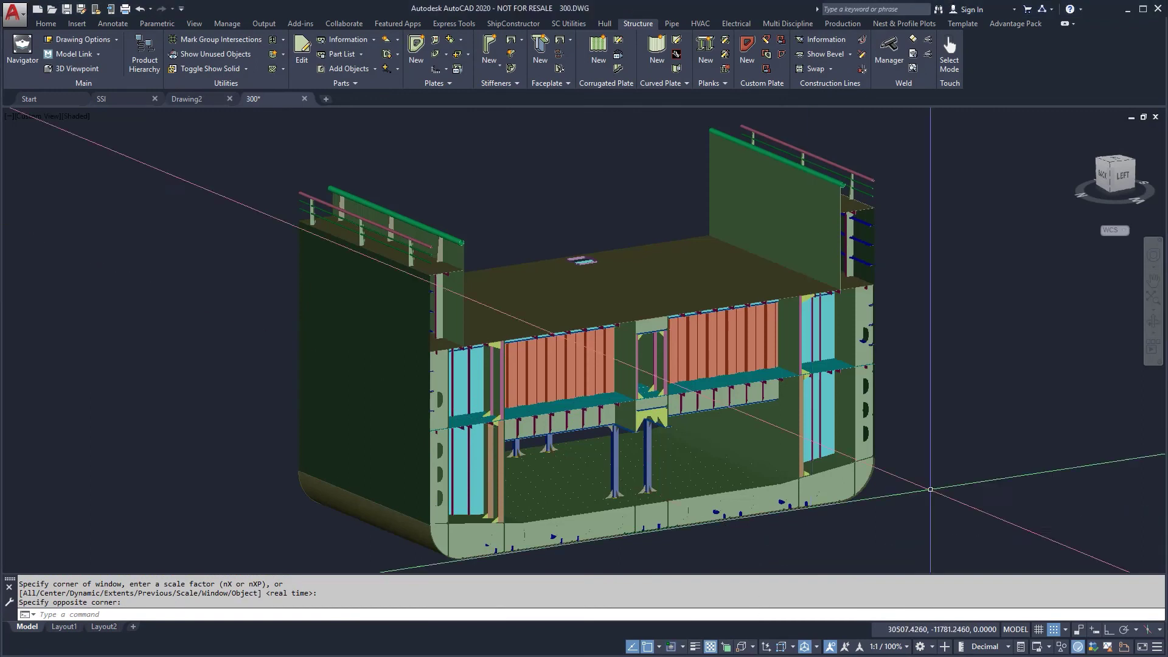
# Examine the complete unit 300 model from both ends, checking the corrugated plates, pillars, brackets and stiffeners in context
pyautogui.click(1154, 335)
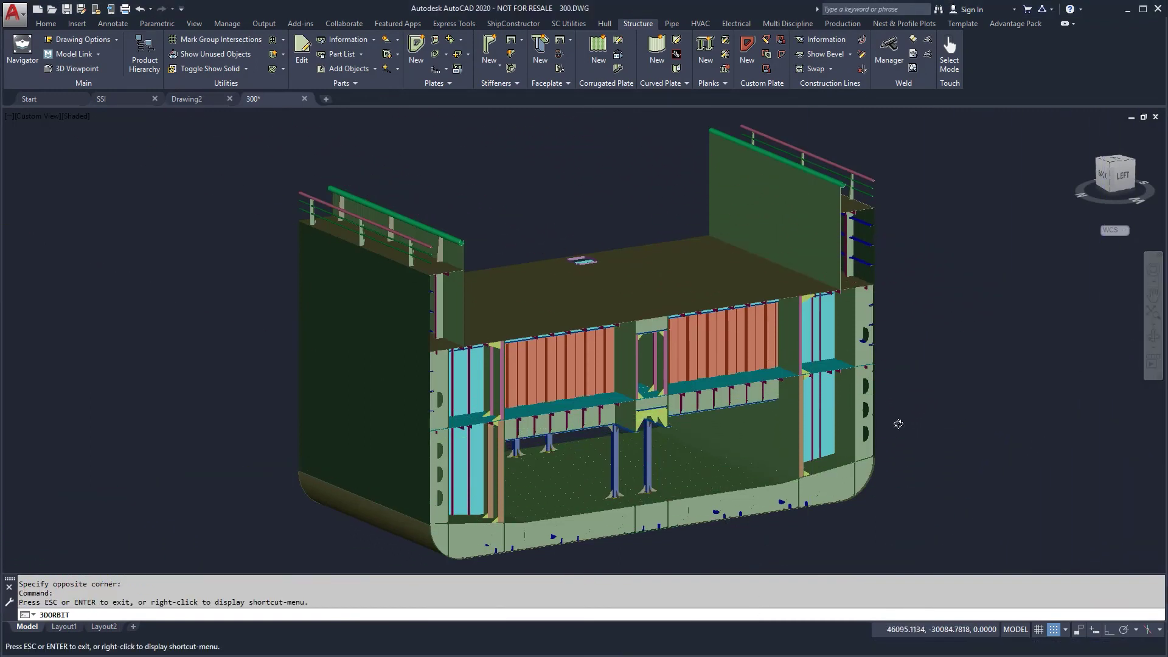
pyautogui.moveTo(577, 464); pyautogui.dragTo(948, 454)
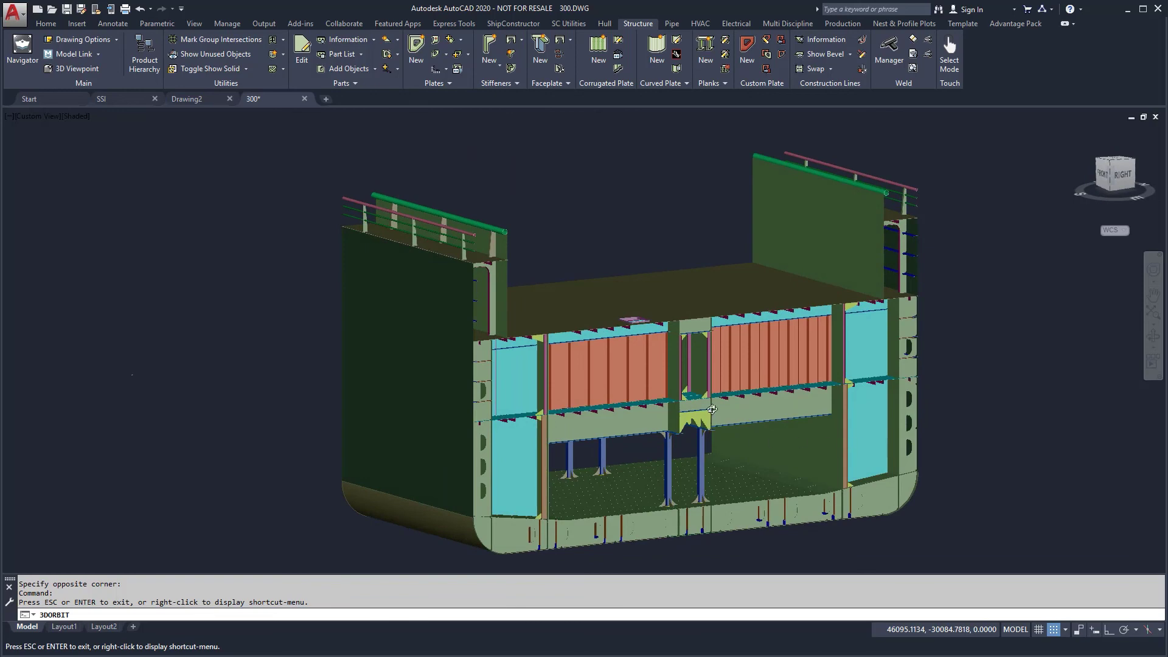
pyautogui.scroll(4, 711, 409)
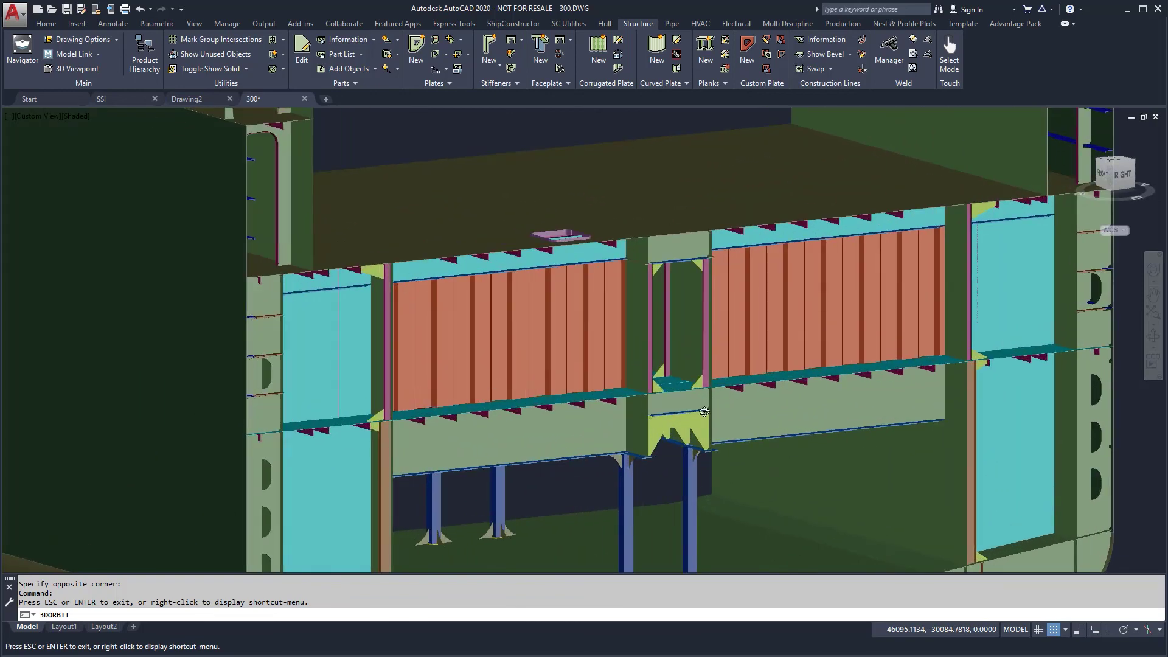
pyautogui.scroll(-4, 703, 412)
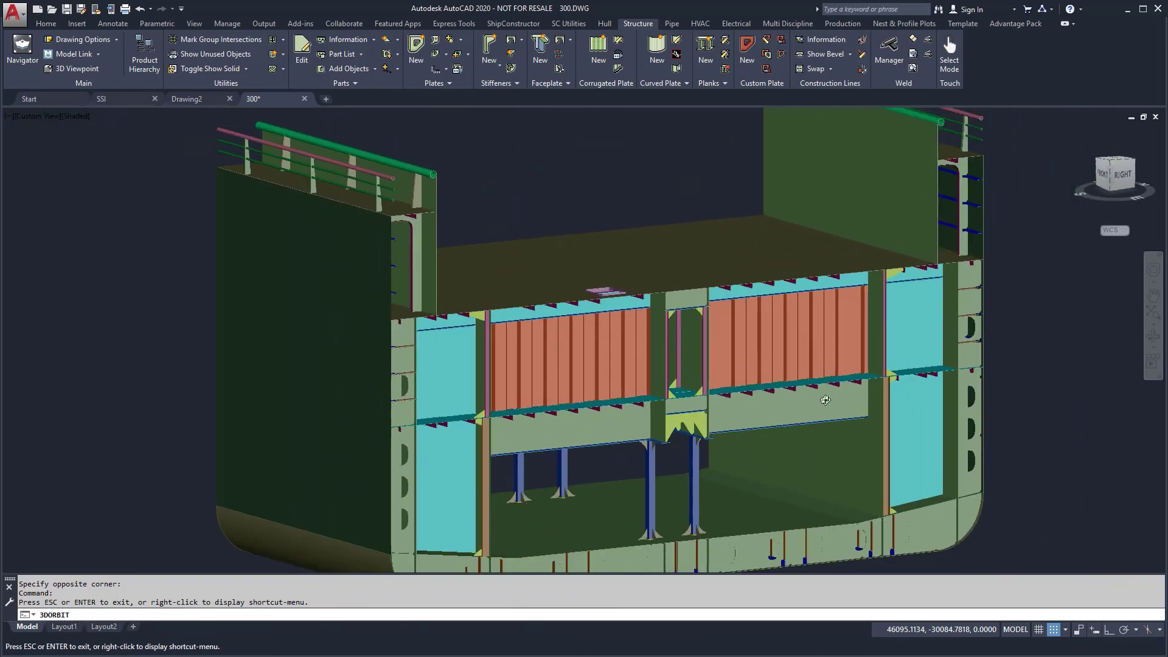
pyautogui.rightClick(824, 400)
pyautogui.click(851, 409)
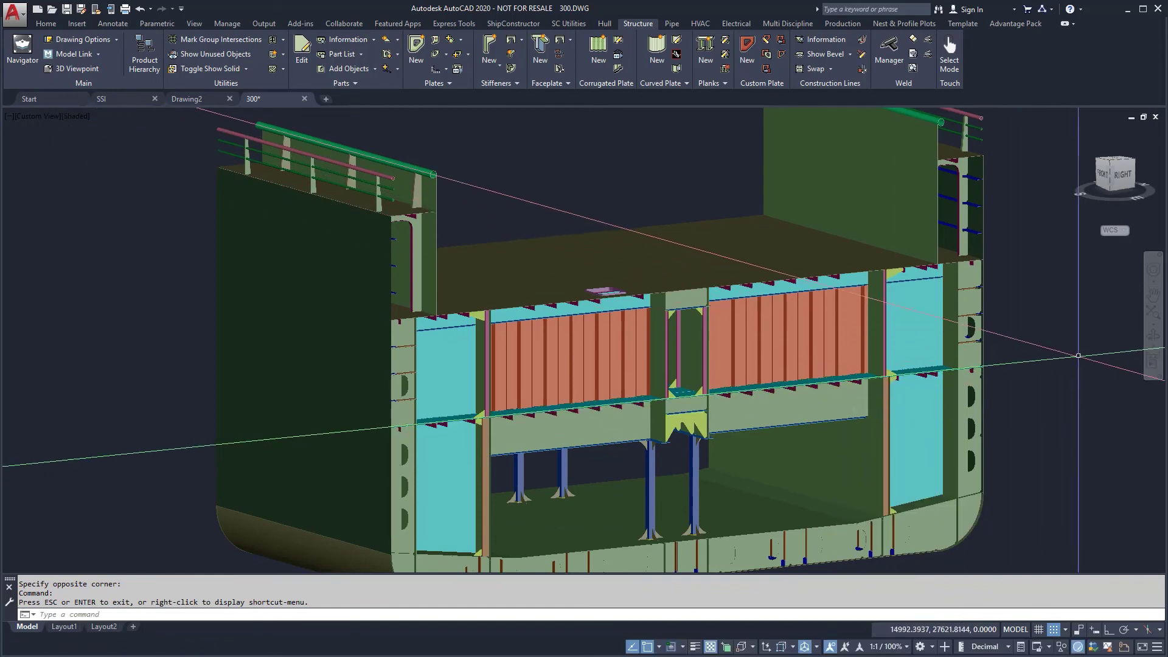
pyautogui.click(1156, 339)
pyautogui.moveTo(1003, 390); pyautogui.dragTo(539, 401)
pyautogui.rightClick(538, 402)
pyautogui.click(543, 401)
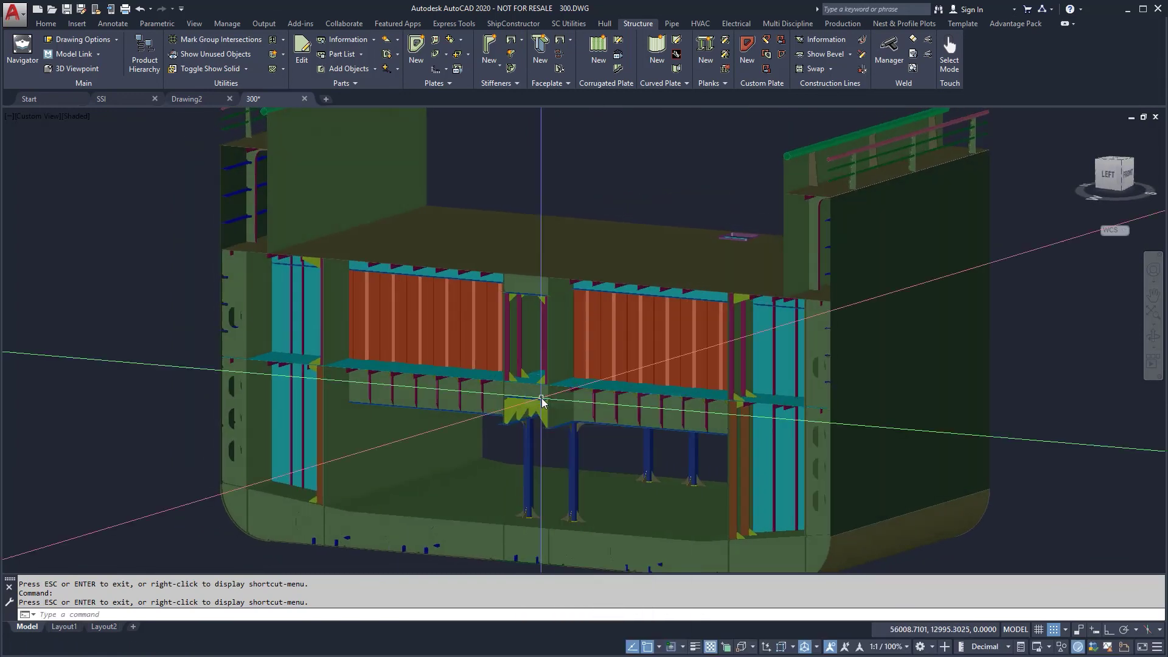